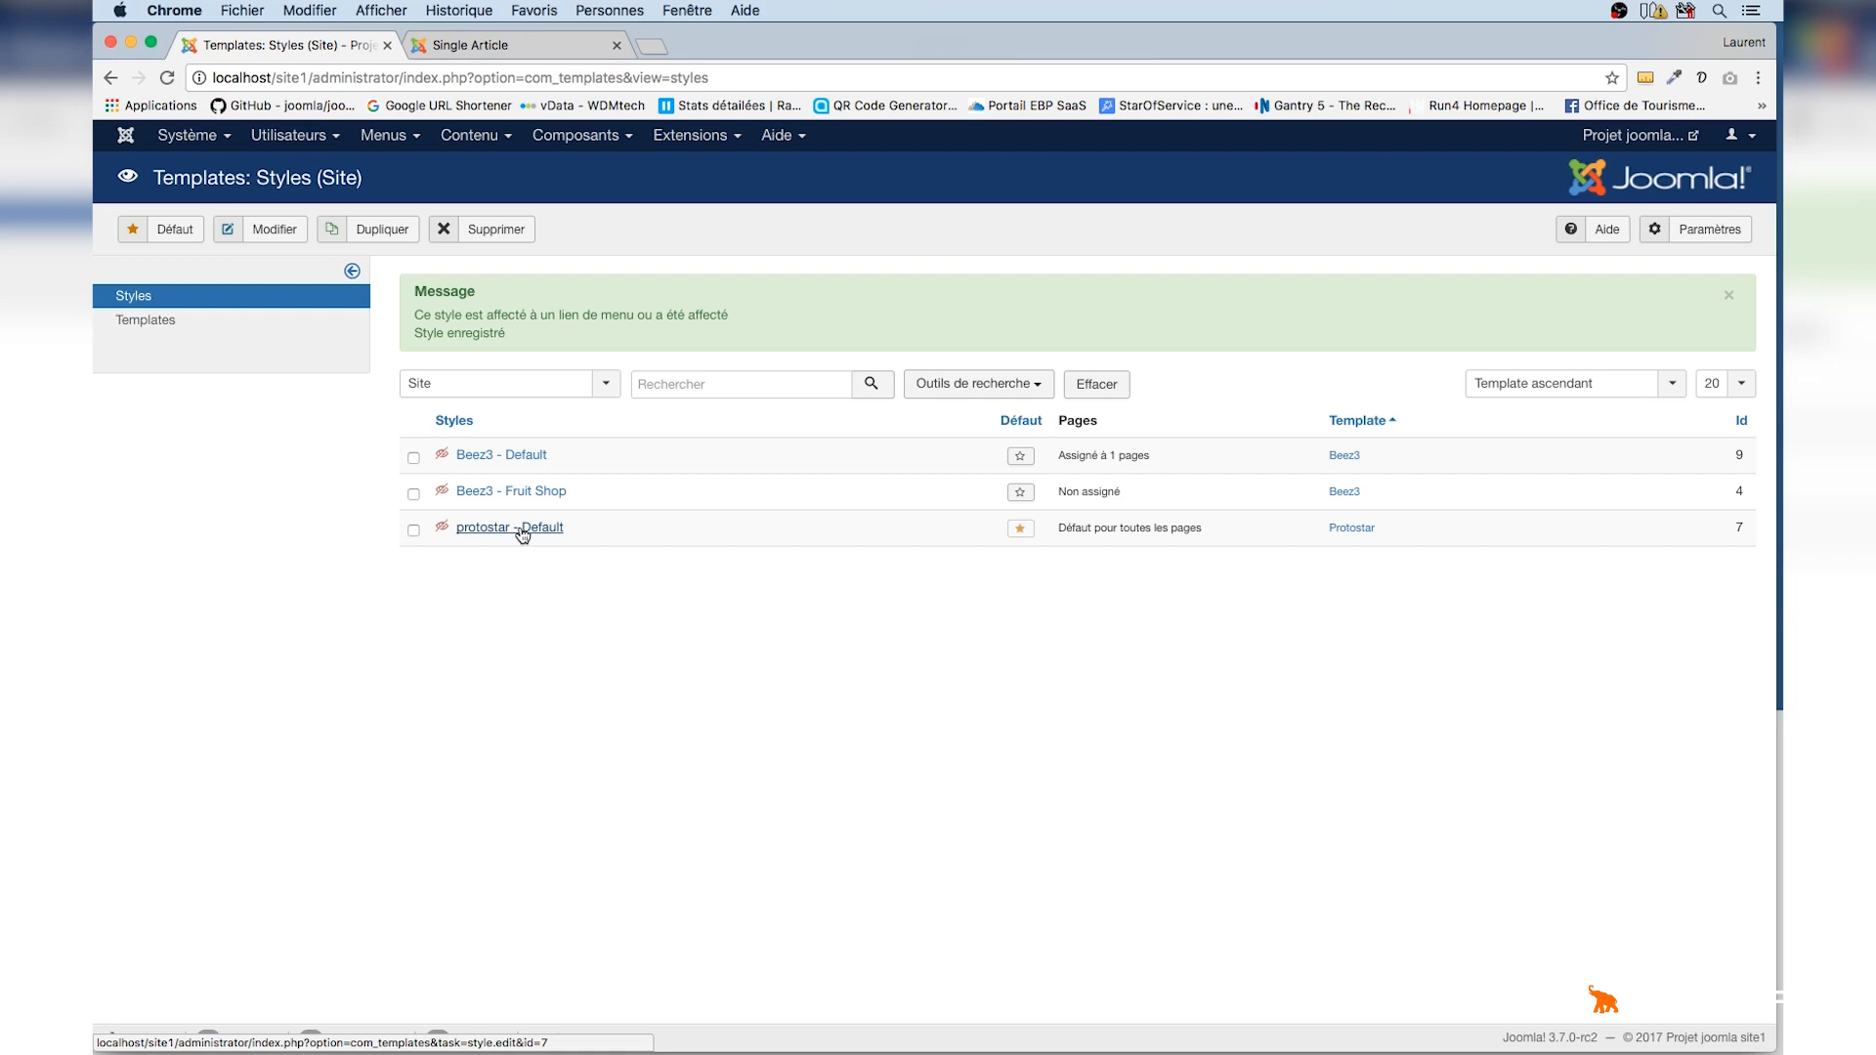
# Unassign the Beez3 - Default style from the Main Menu's Sample Sites item, then save and close the style.
pyautogui.click(530, 458)
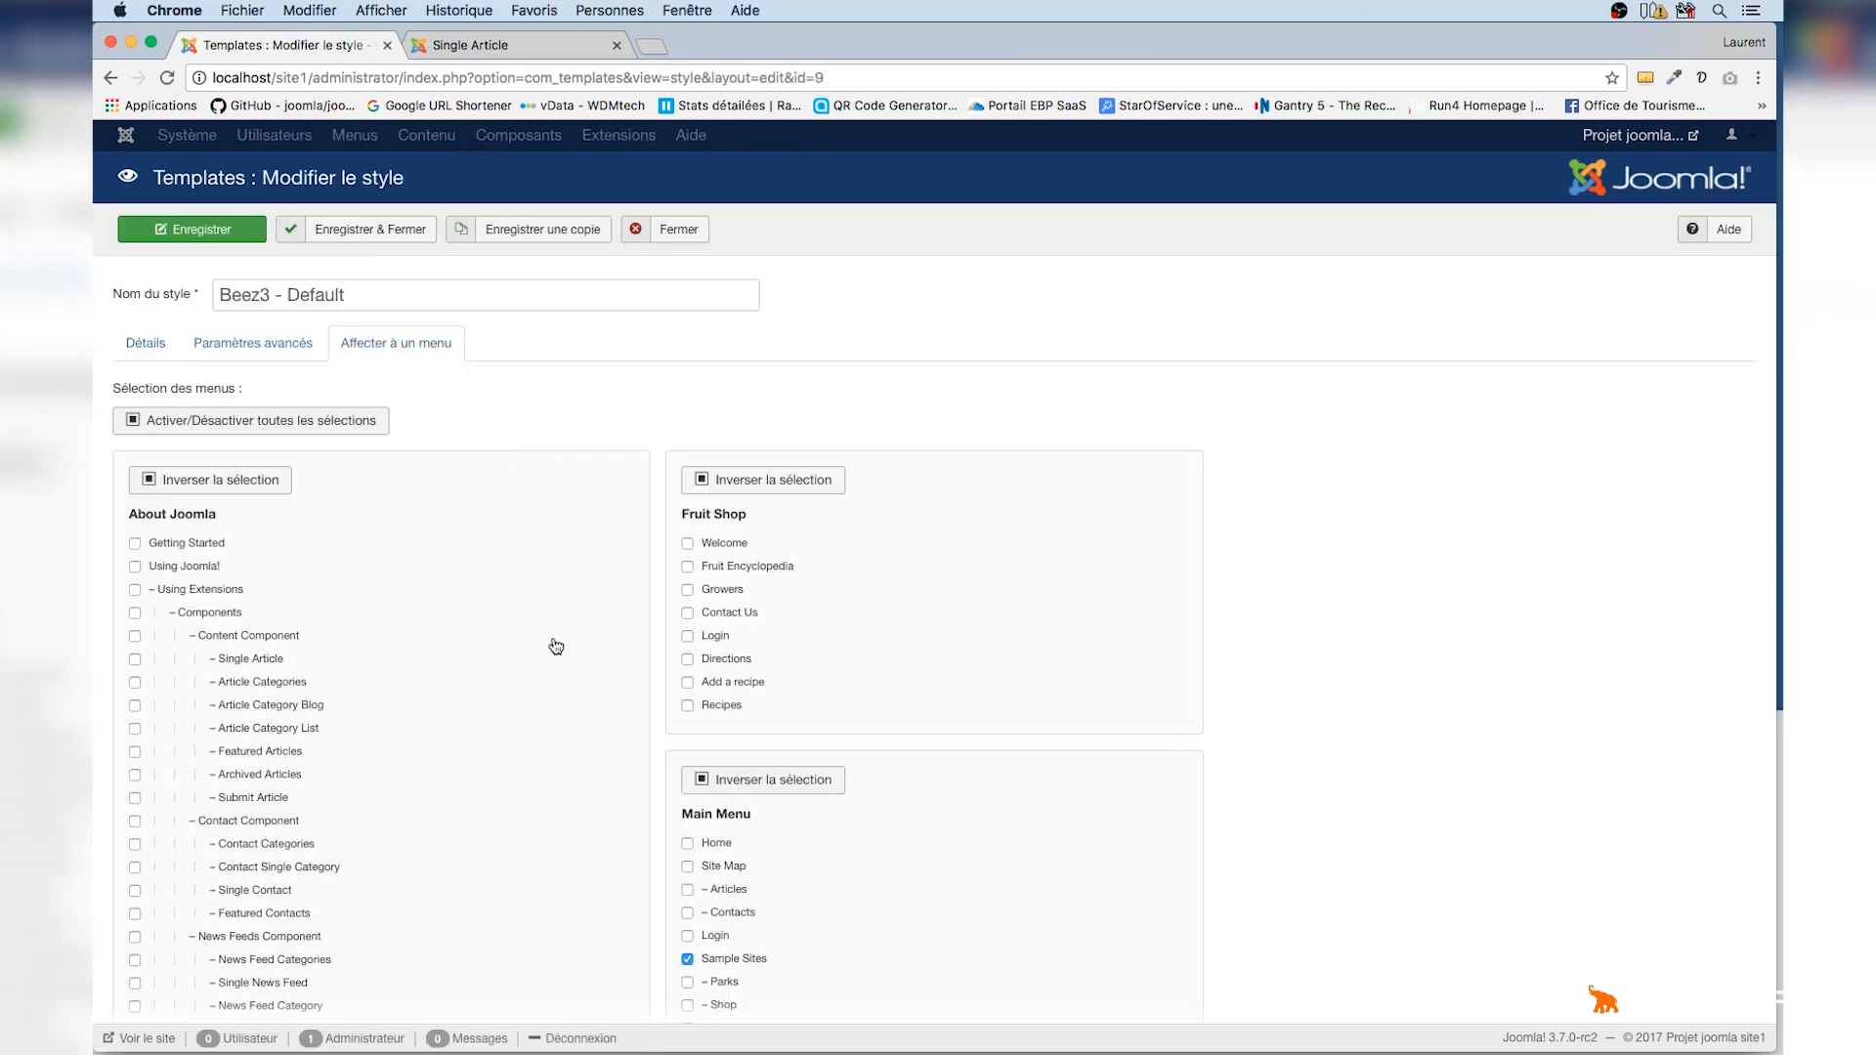
pyautogui.scroll(-2, 548, 645)
pyautogui.click(687, 866)
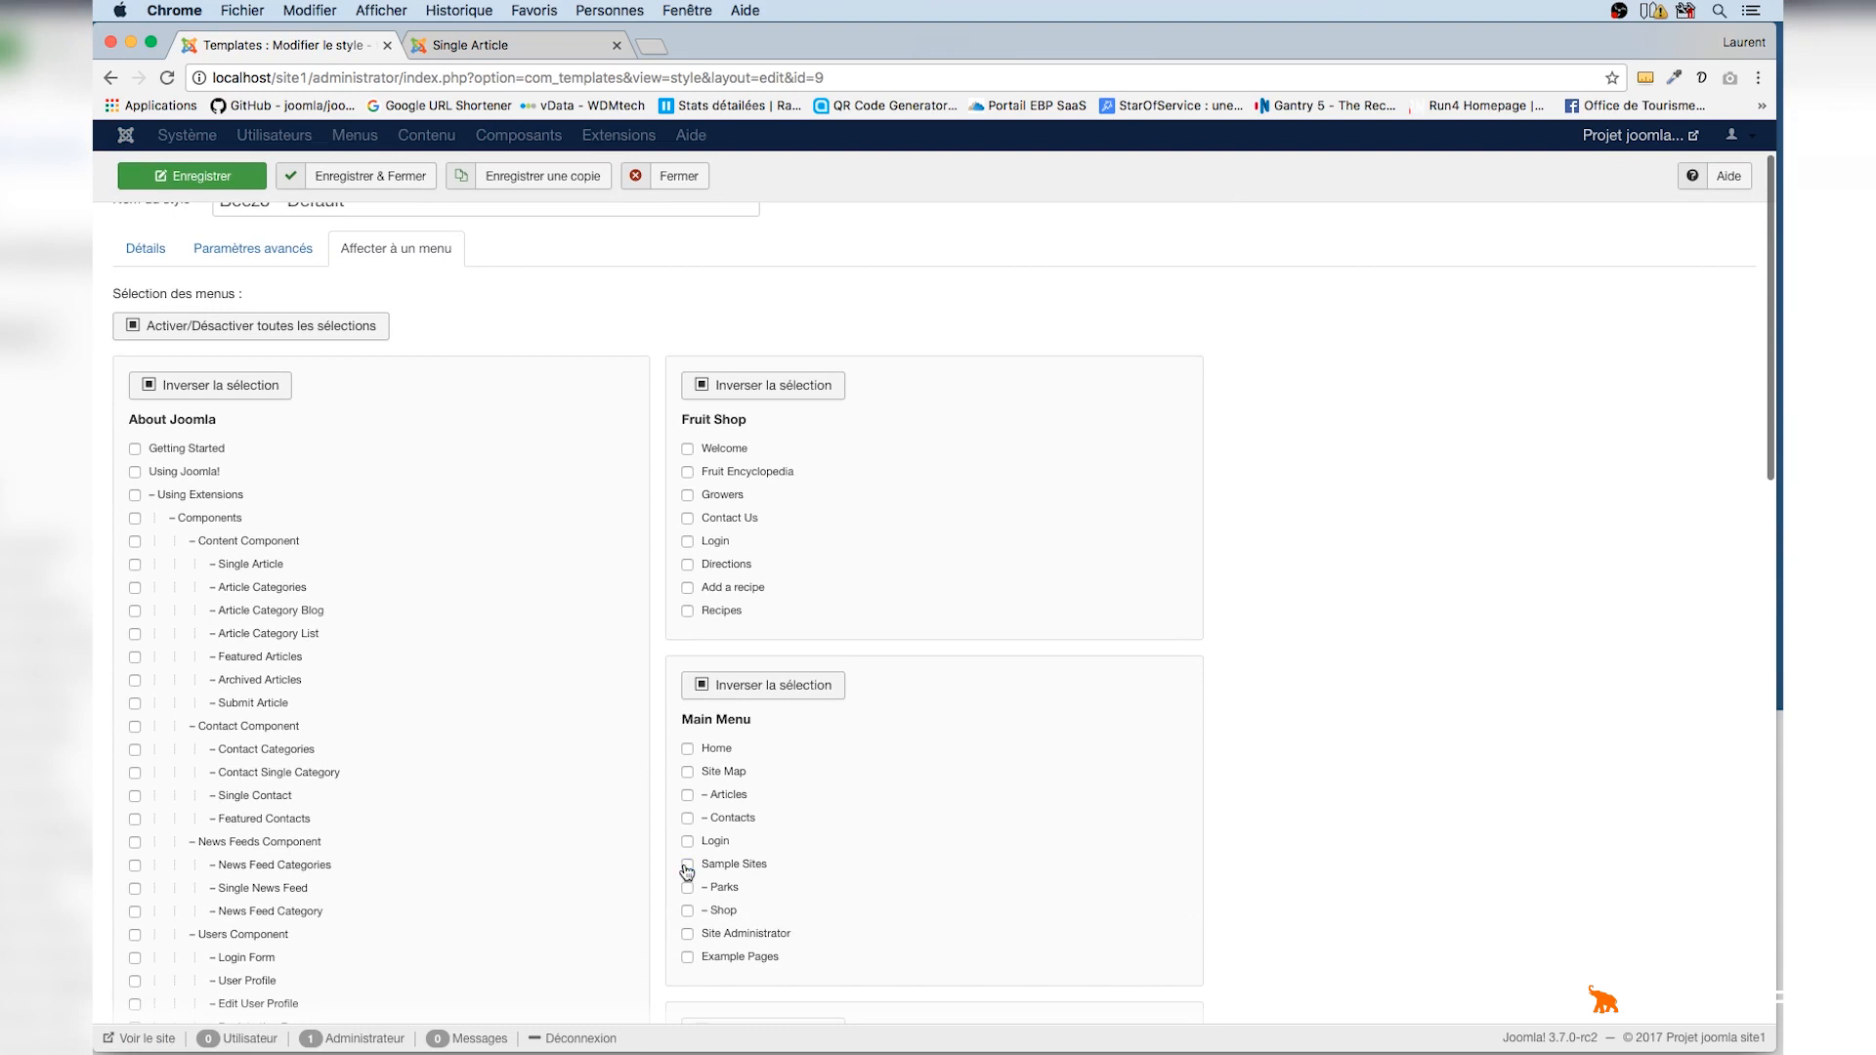
pyautogui.scroll(2, 562, 537)
pyautogui.click(371, 234)
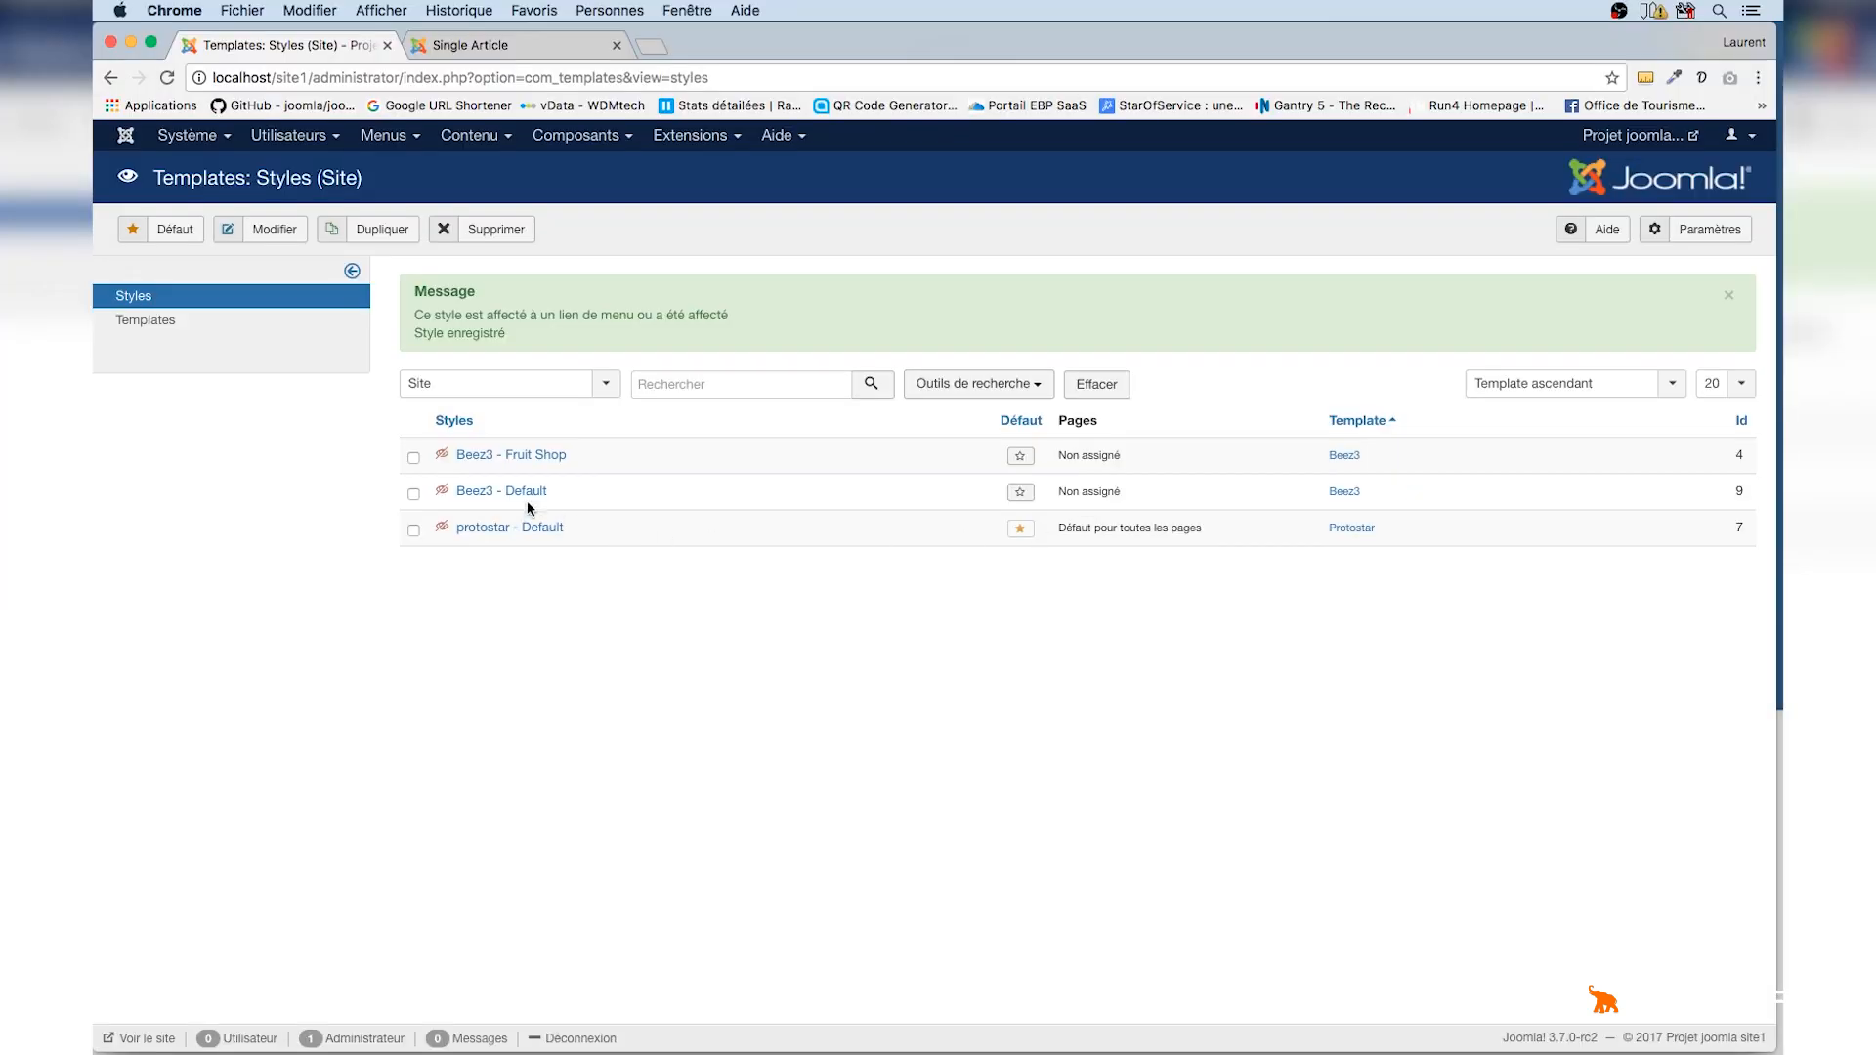
# Set the background colour of the protostar - Default style to grey #8b8f91 and save the style.
pyautogui.click(101, 549)
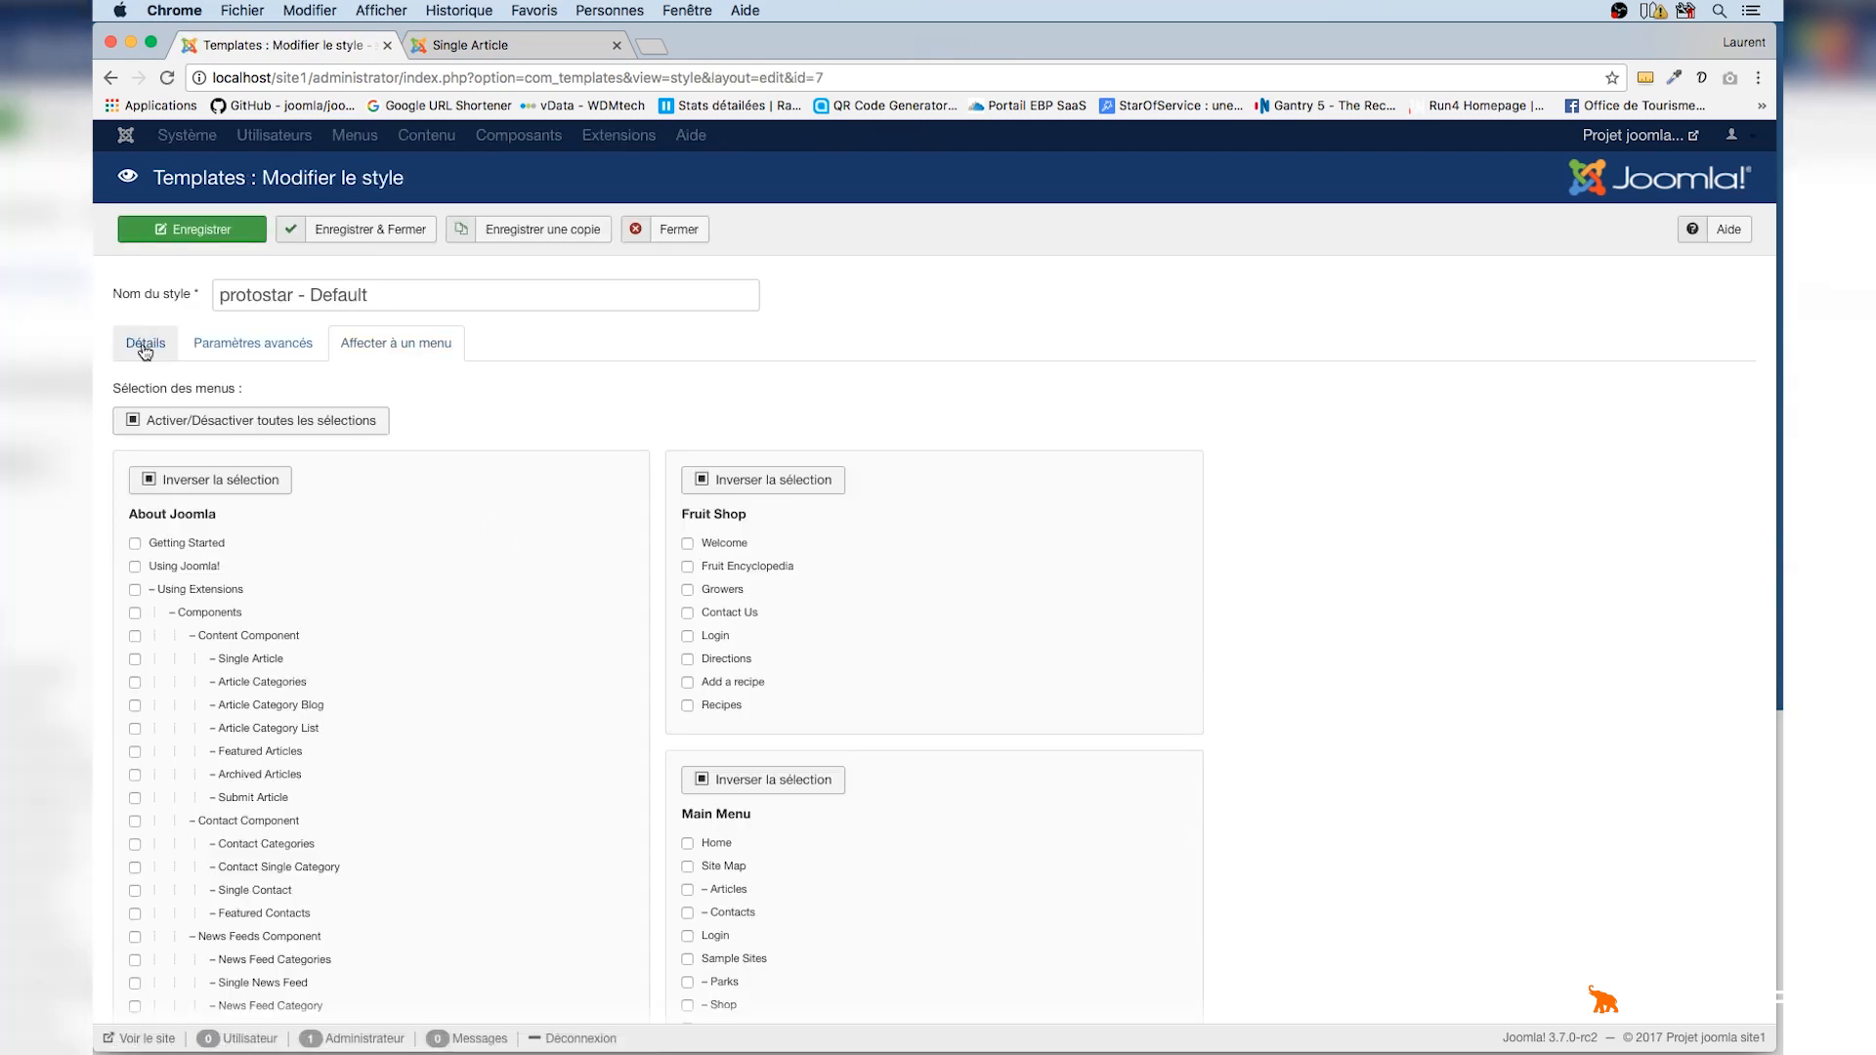
pyautogui.click(141, 344)
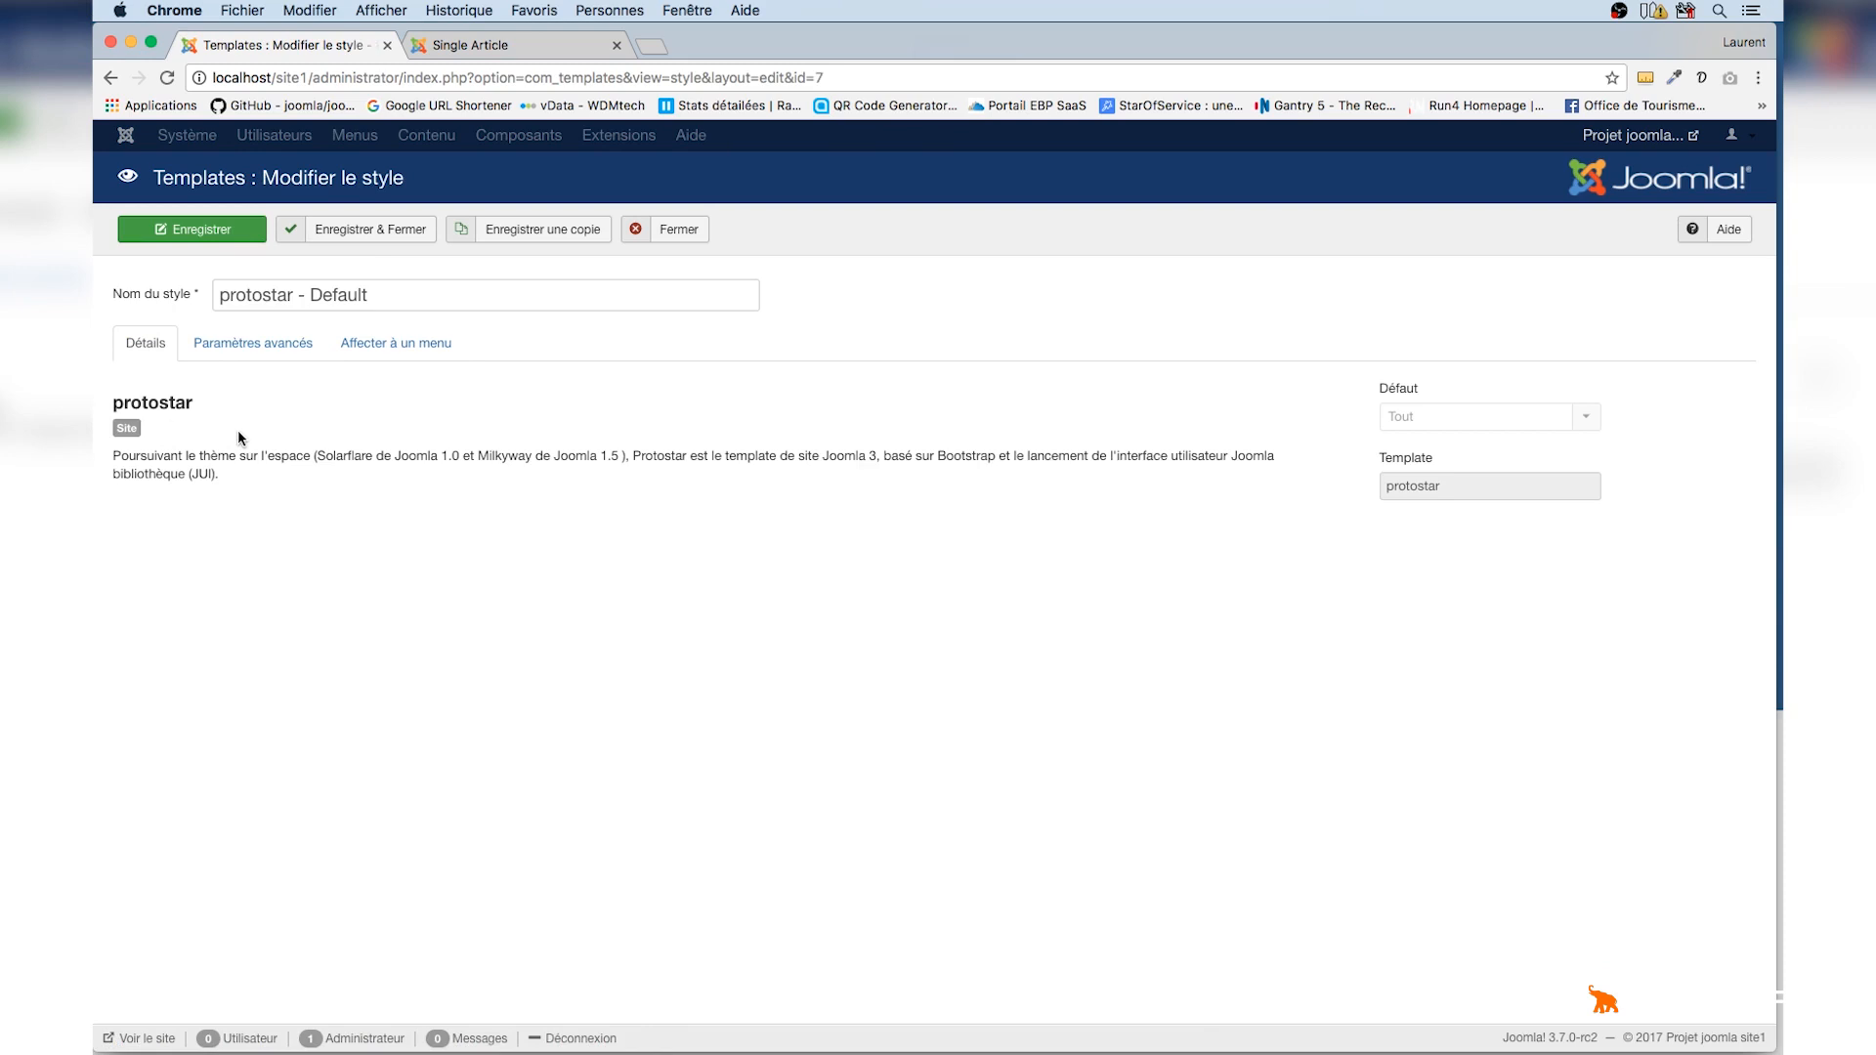
pyautogui.click(271, 345)
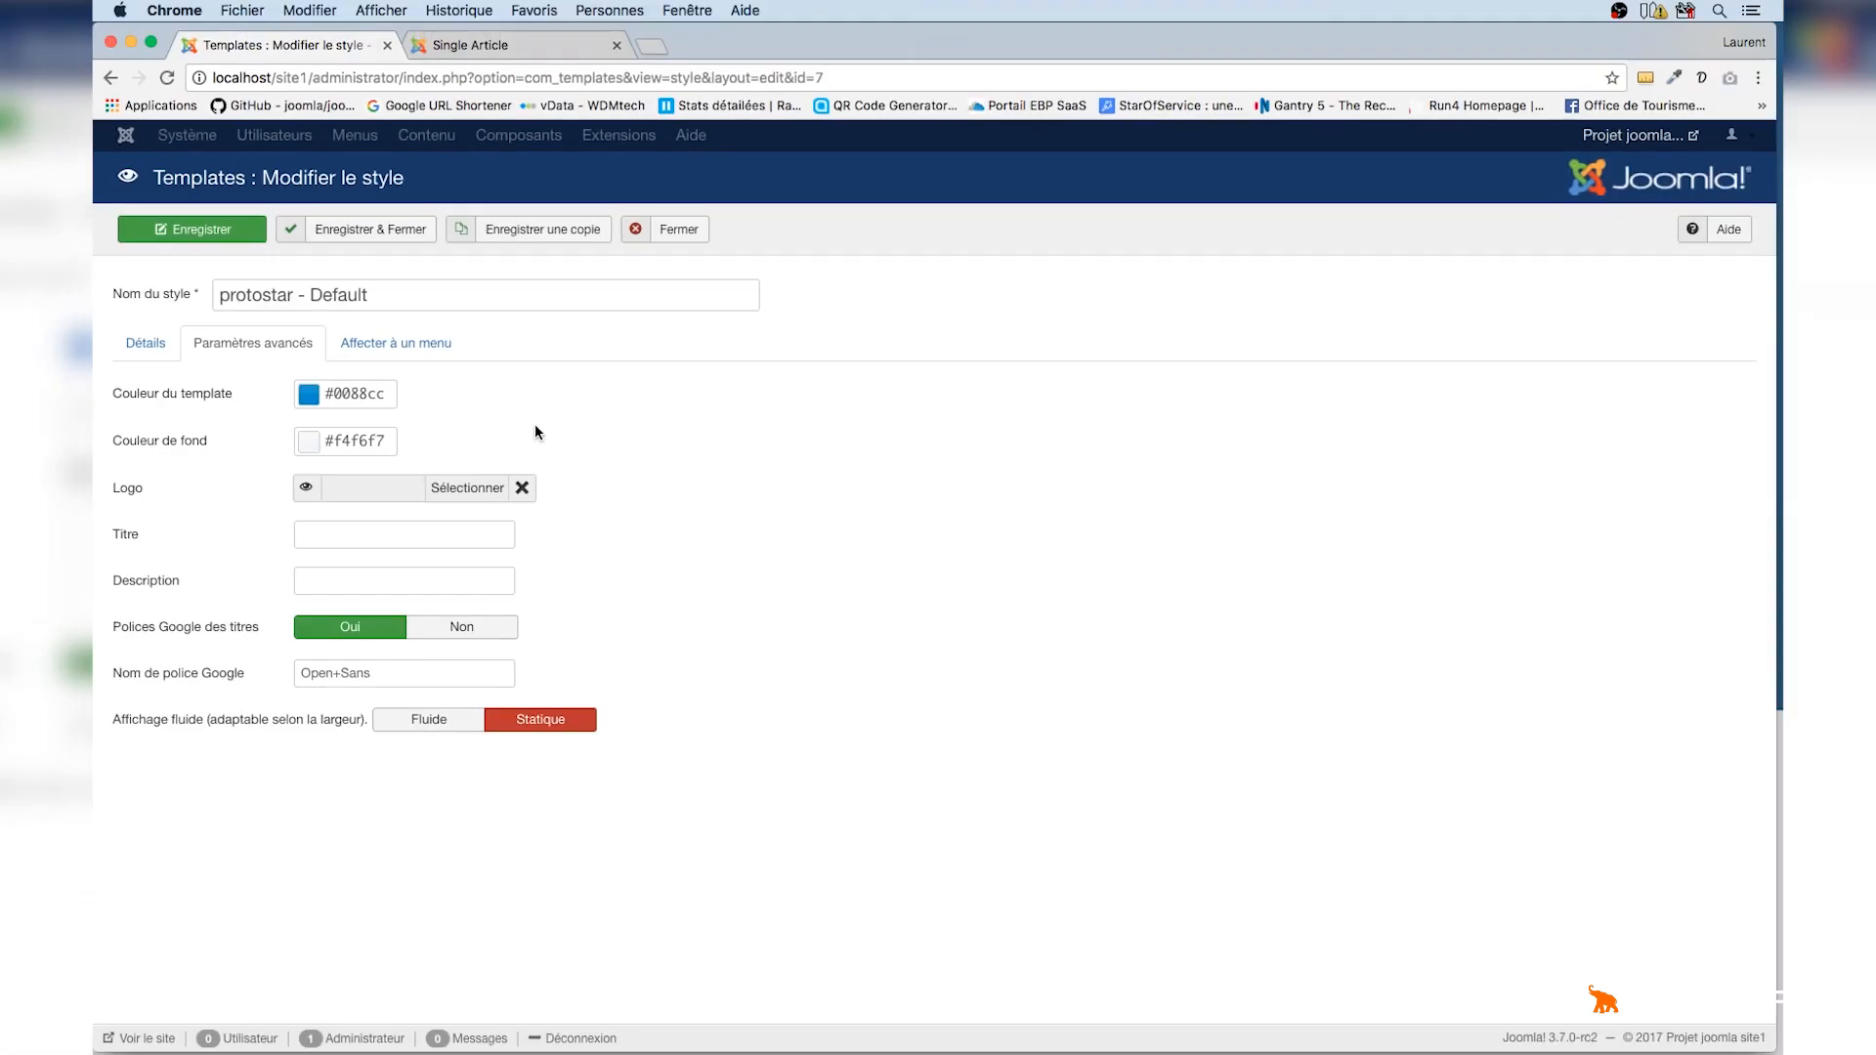
pyautogui.click(309, 448)
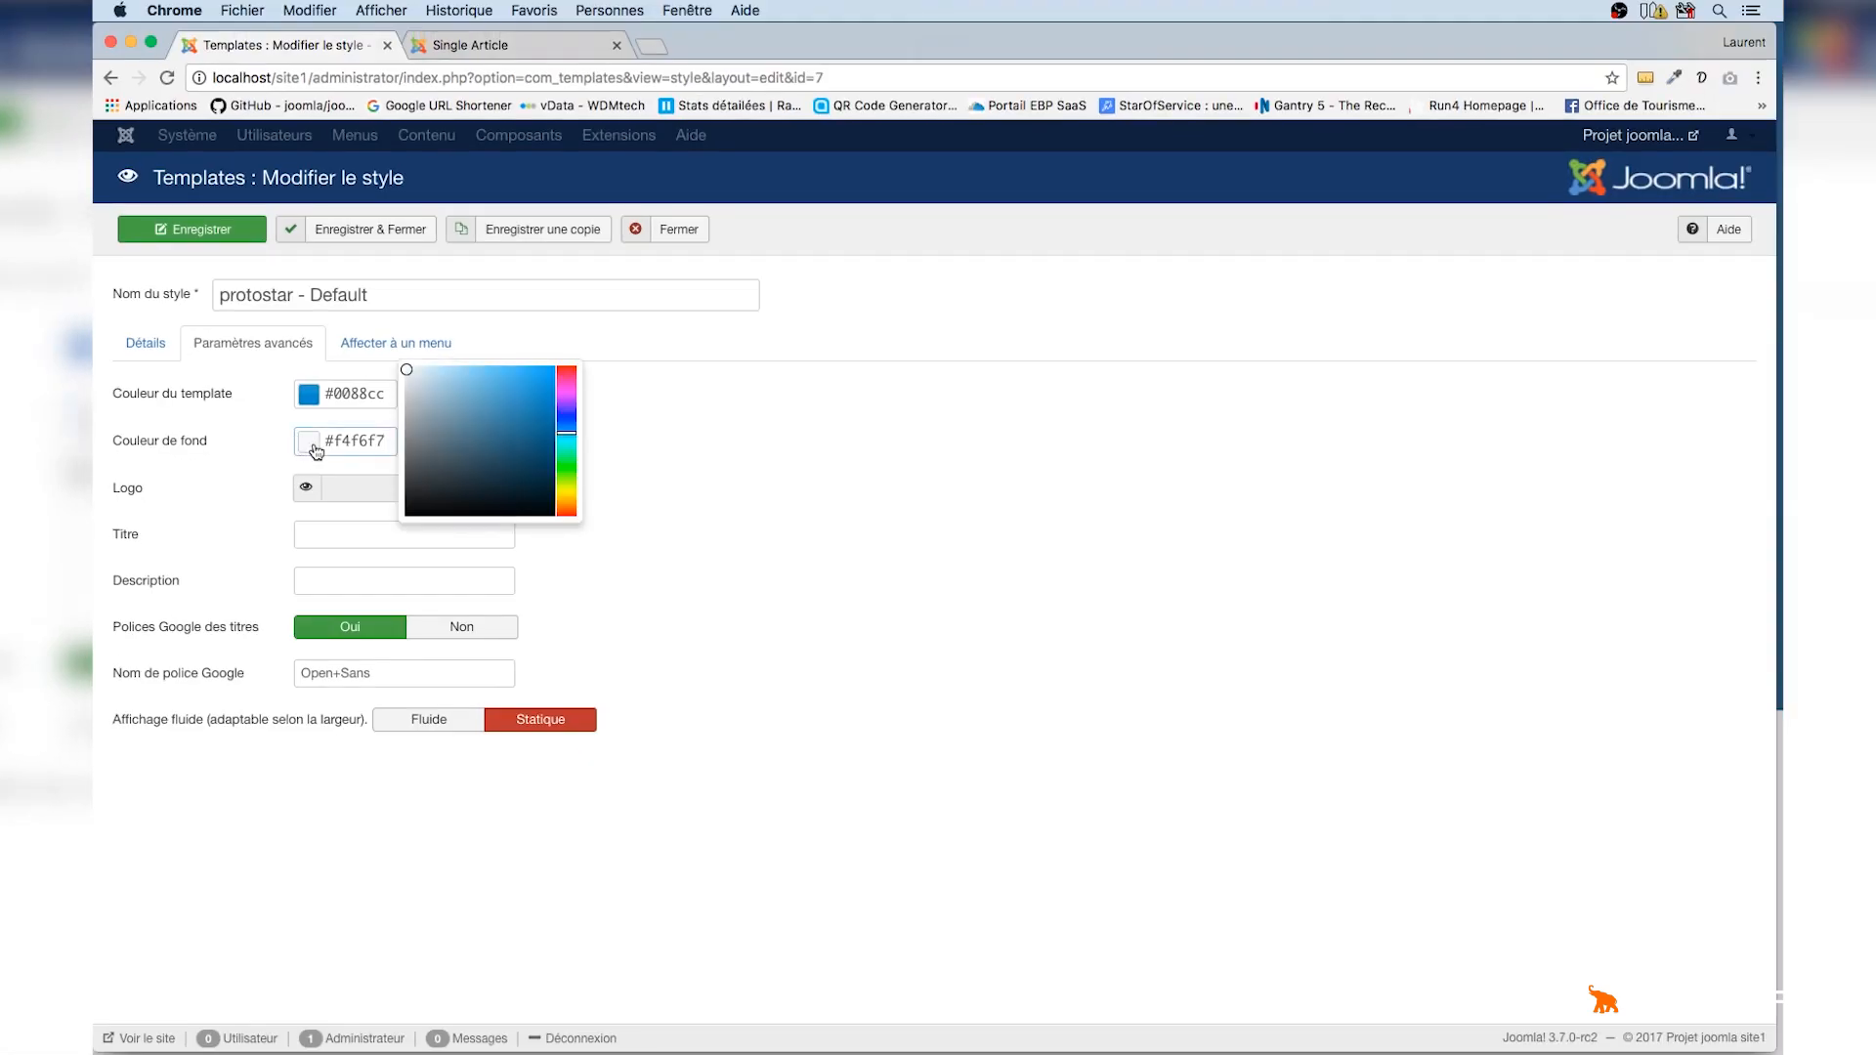
pyautogui.click(493, 380)
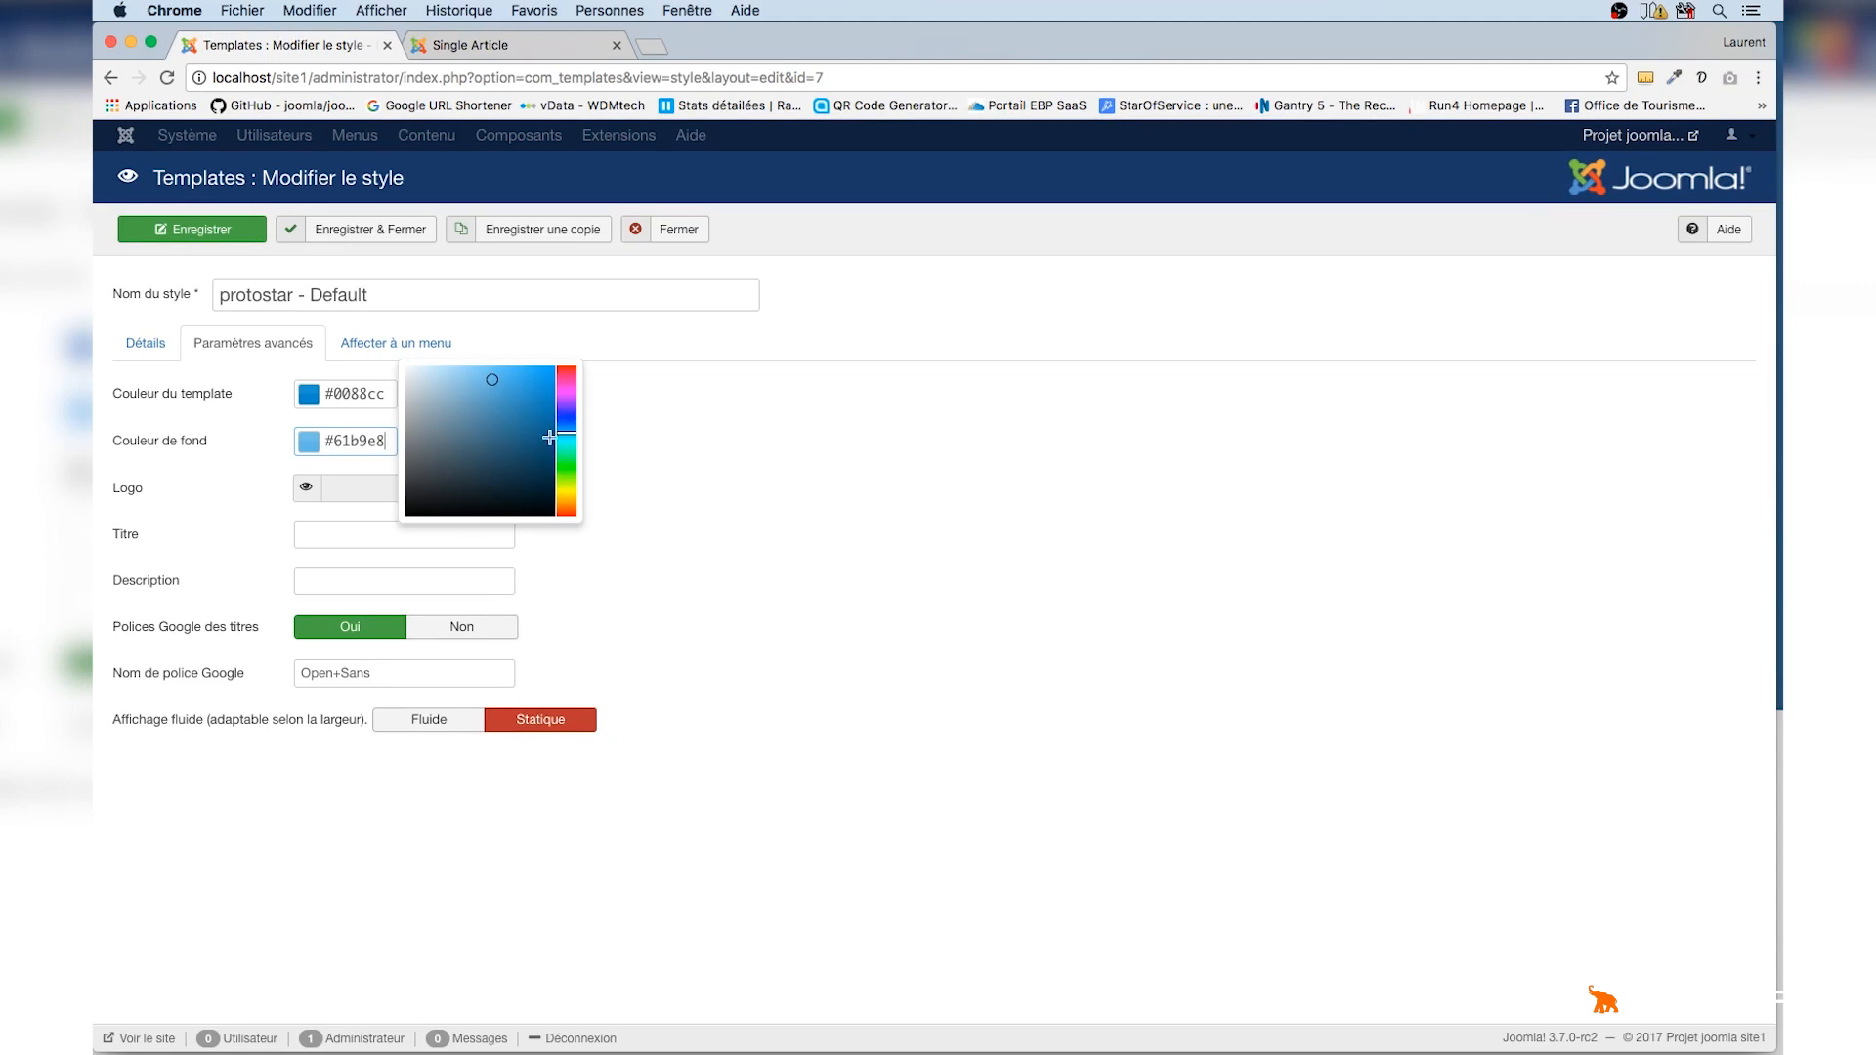
pyautogui.moveTo(492, 382); pyautogui.dragTo(416, 429)
pyautogui.click(639, 432)
pyautogui.click(250, 233)
# Check the Home page on the public site, then save and close the protostar - Default style.
pyautogui.click(474, 46)
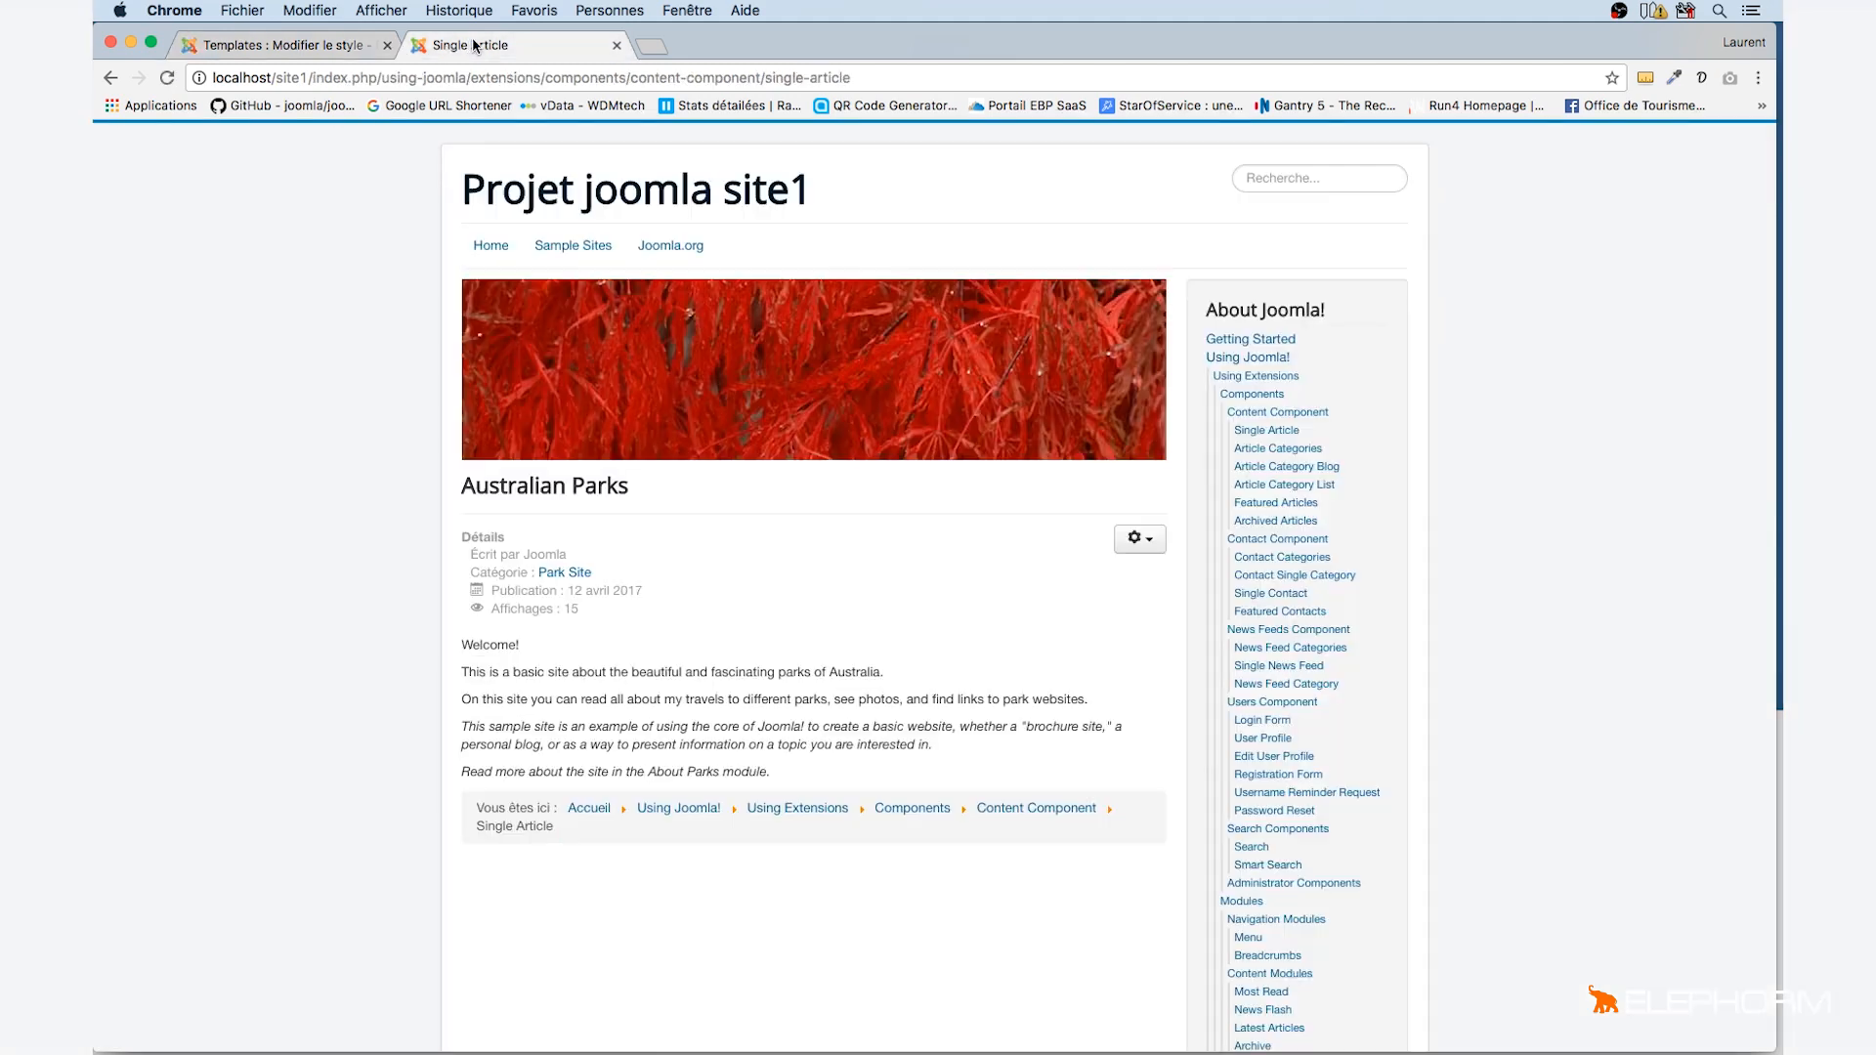
pyautogui.click(486, 247)
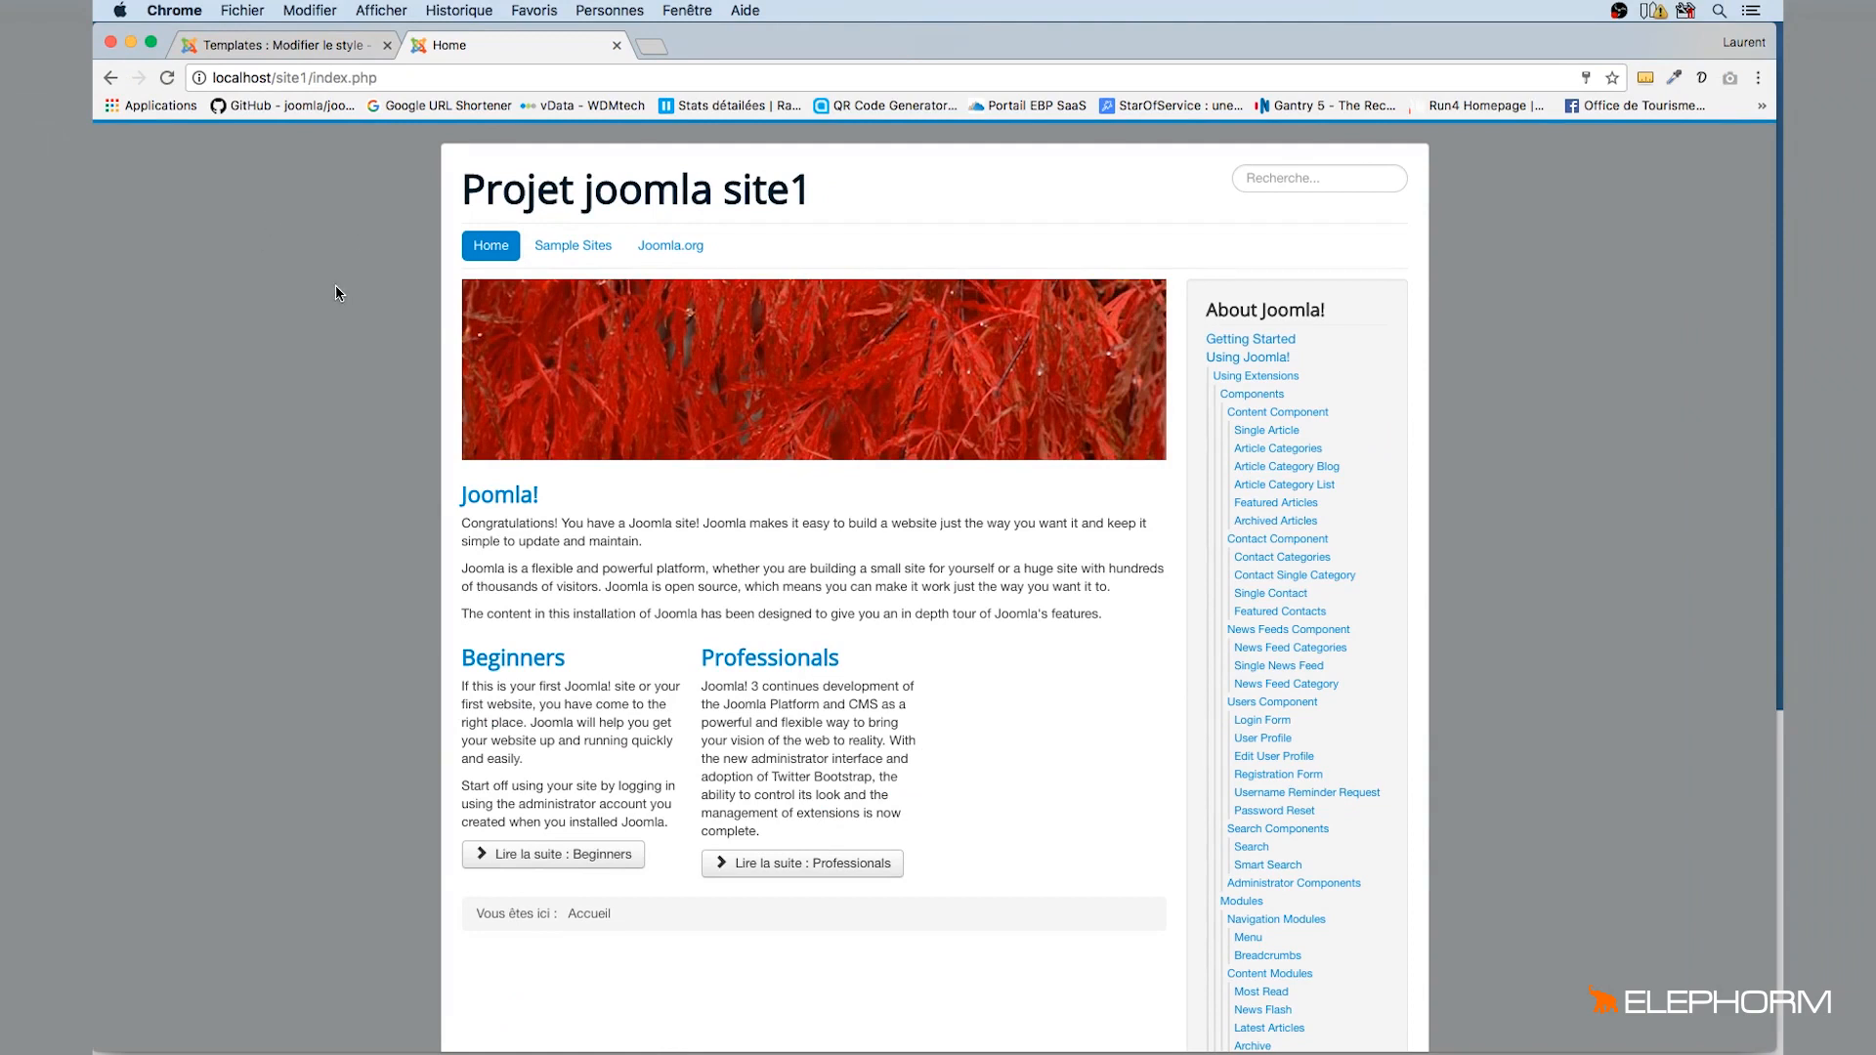
pyautogui.click(283, 45)
pyautogui.click(402, 244)
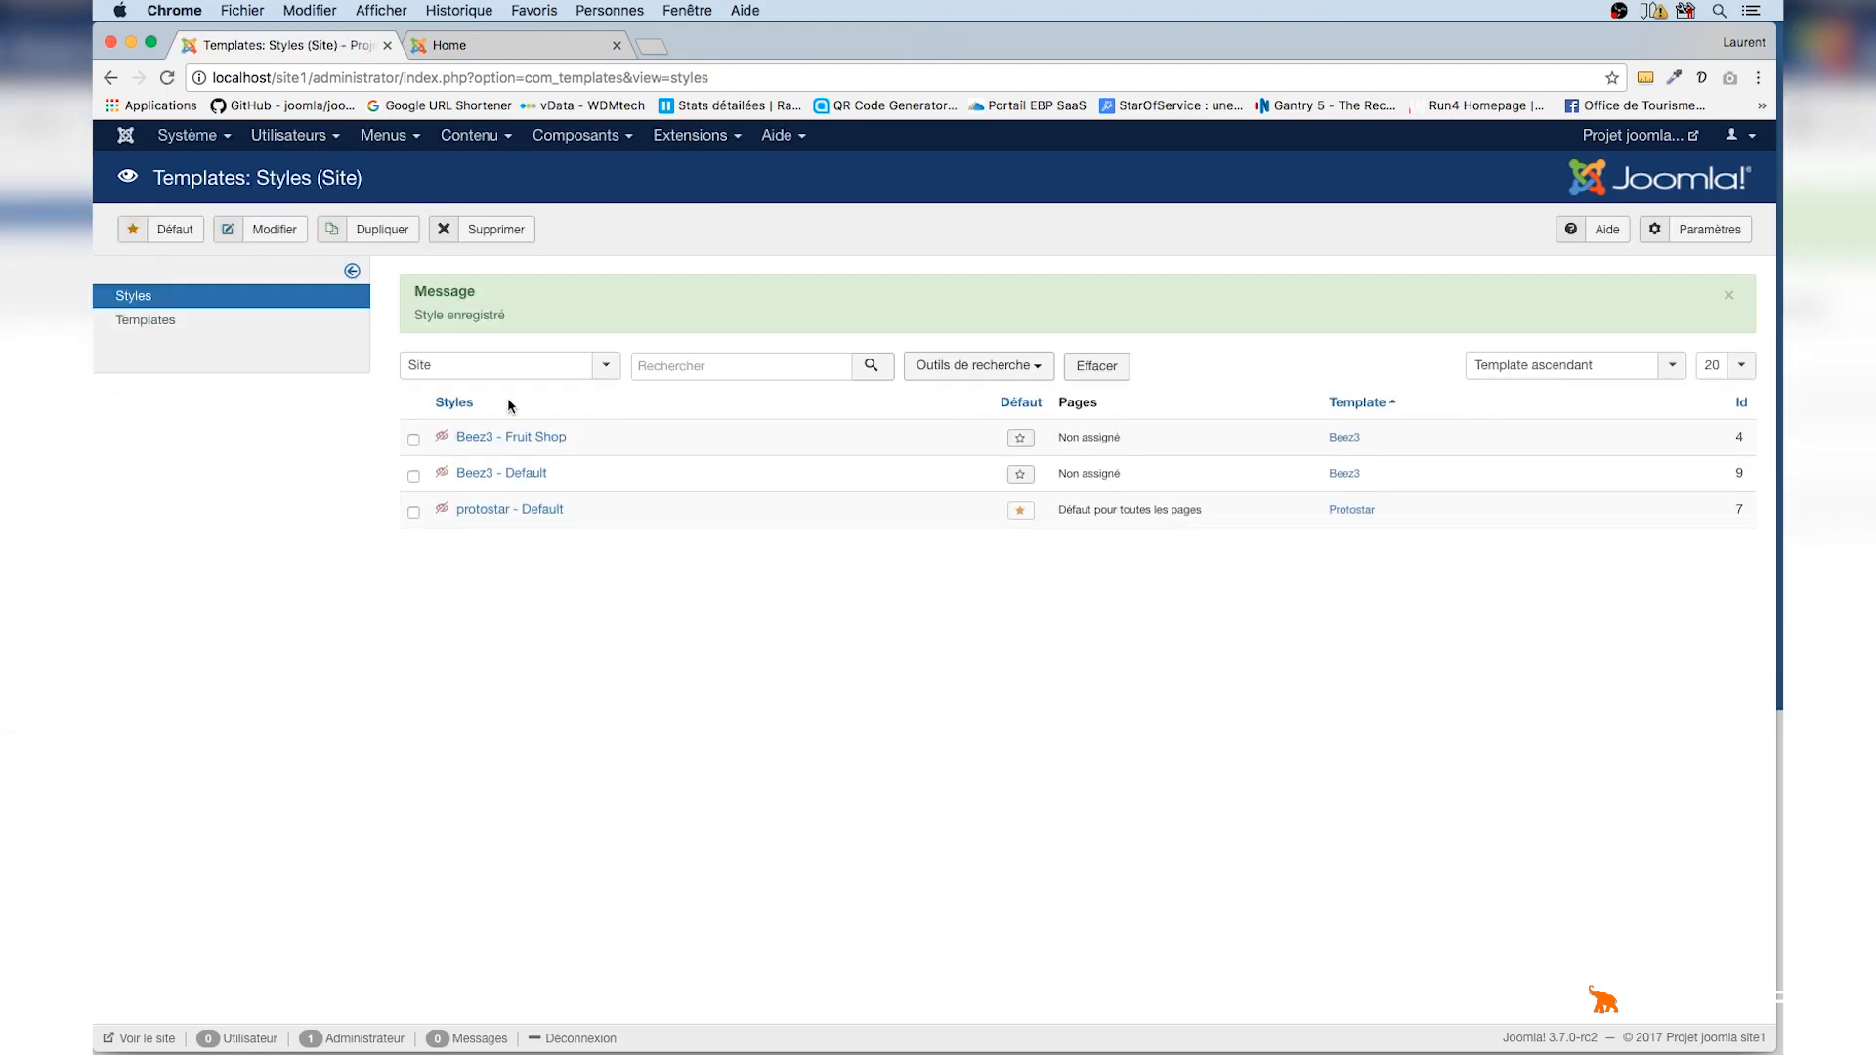
# Duplicate the protostar - Default style from the styles list.
pyautogui.click(509, 510)
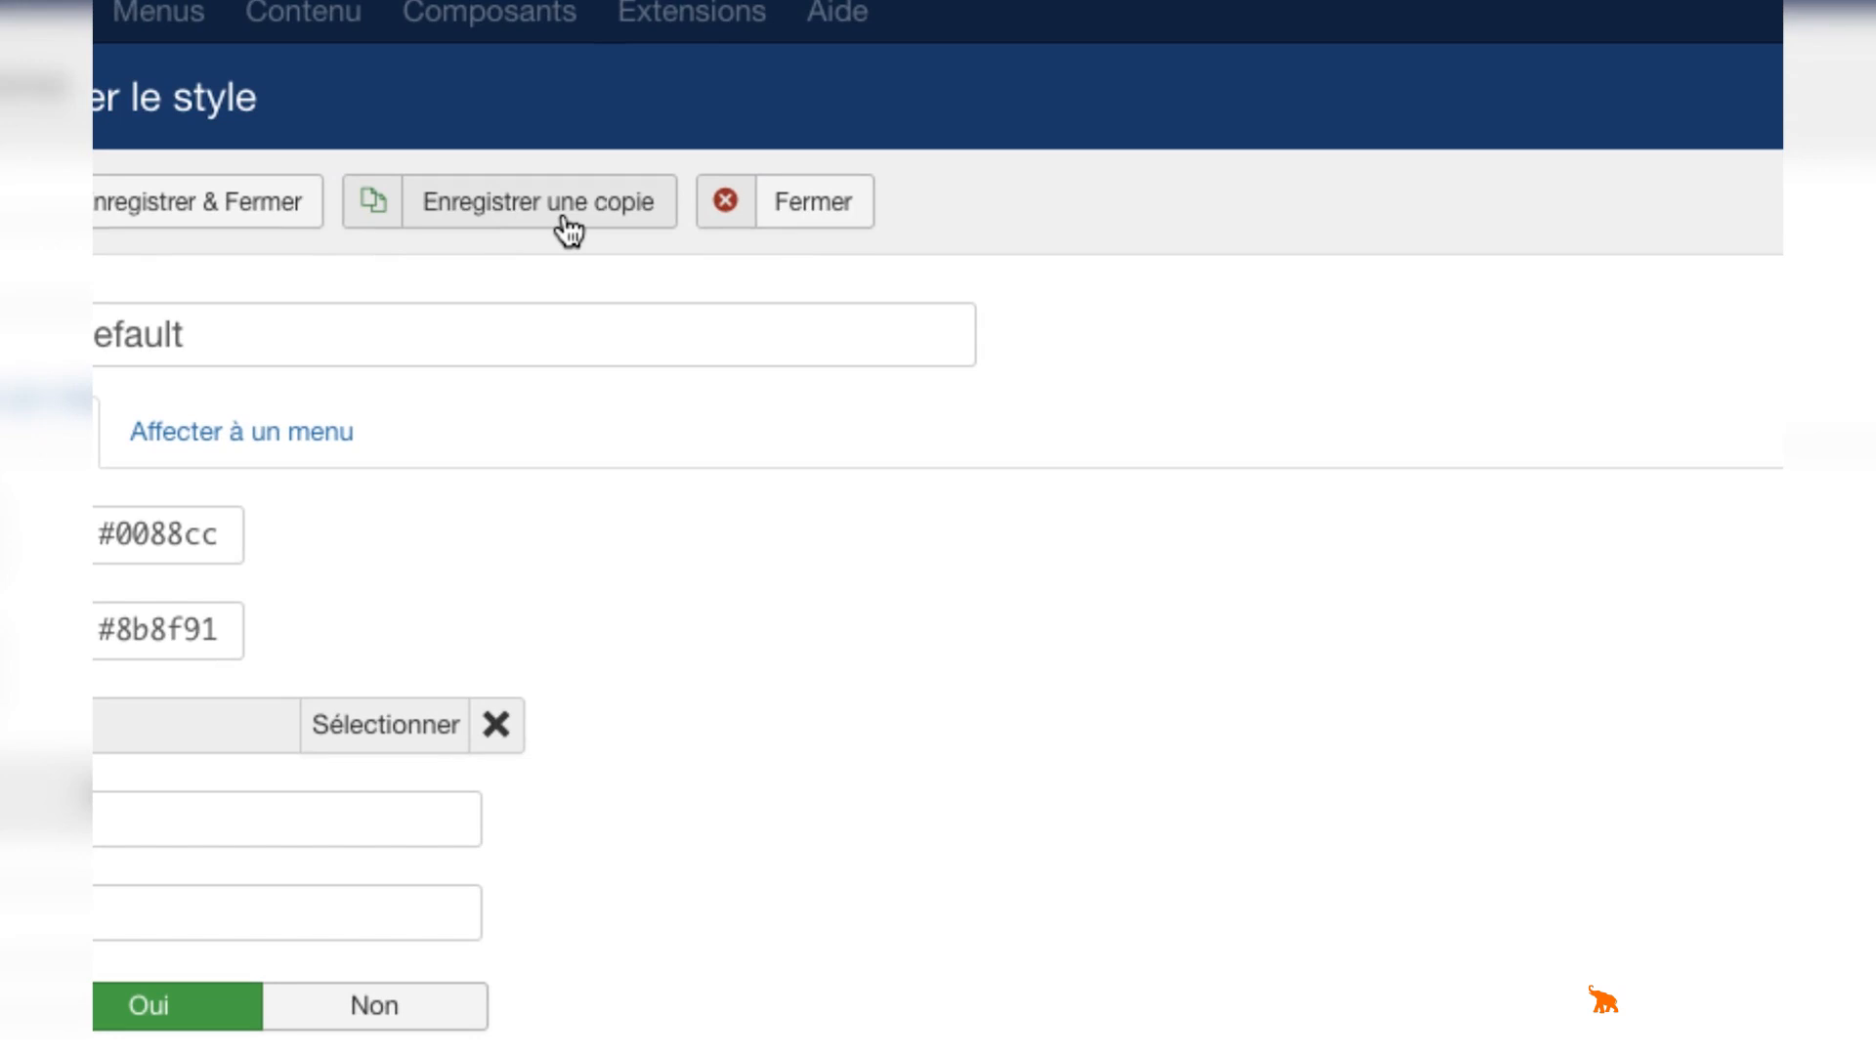
pyautogui.click(813, 201)
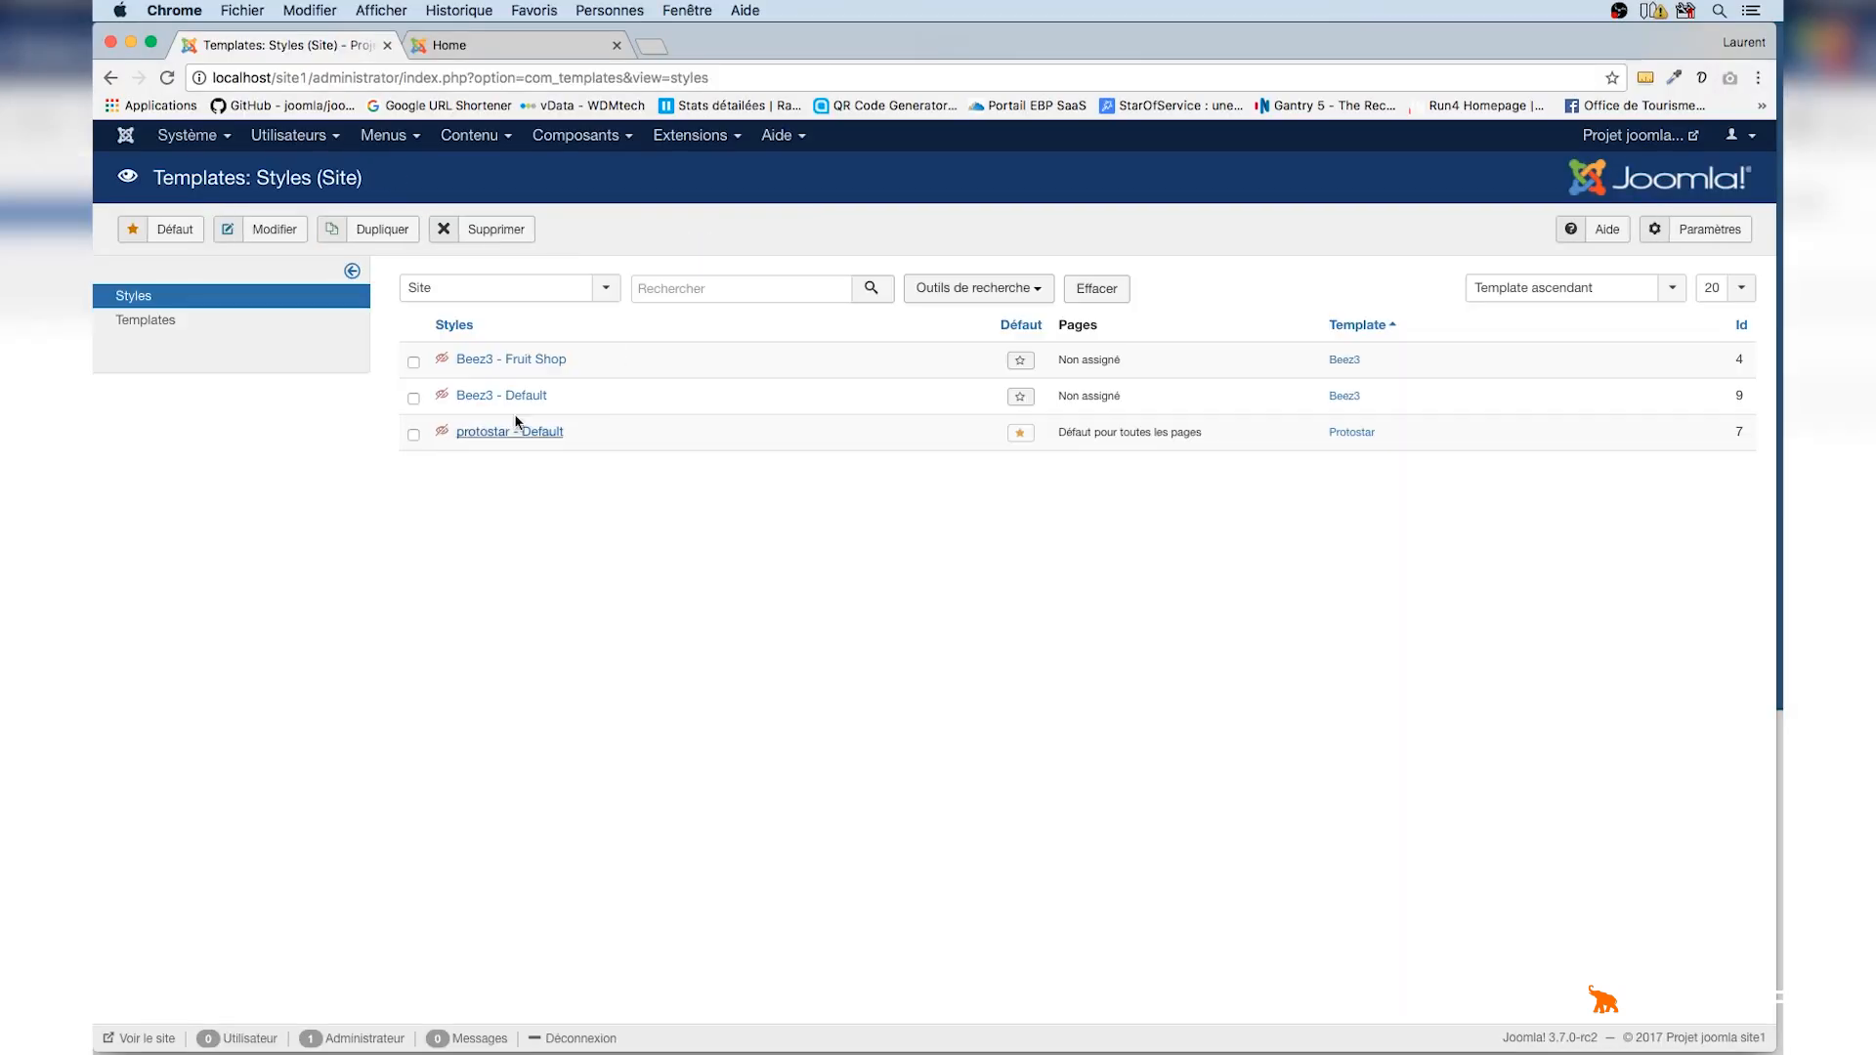
pyautogui.click(413, 436)
pyautogui.click(361, 235)
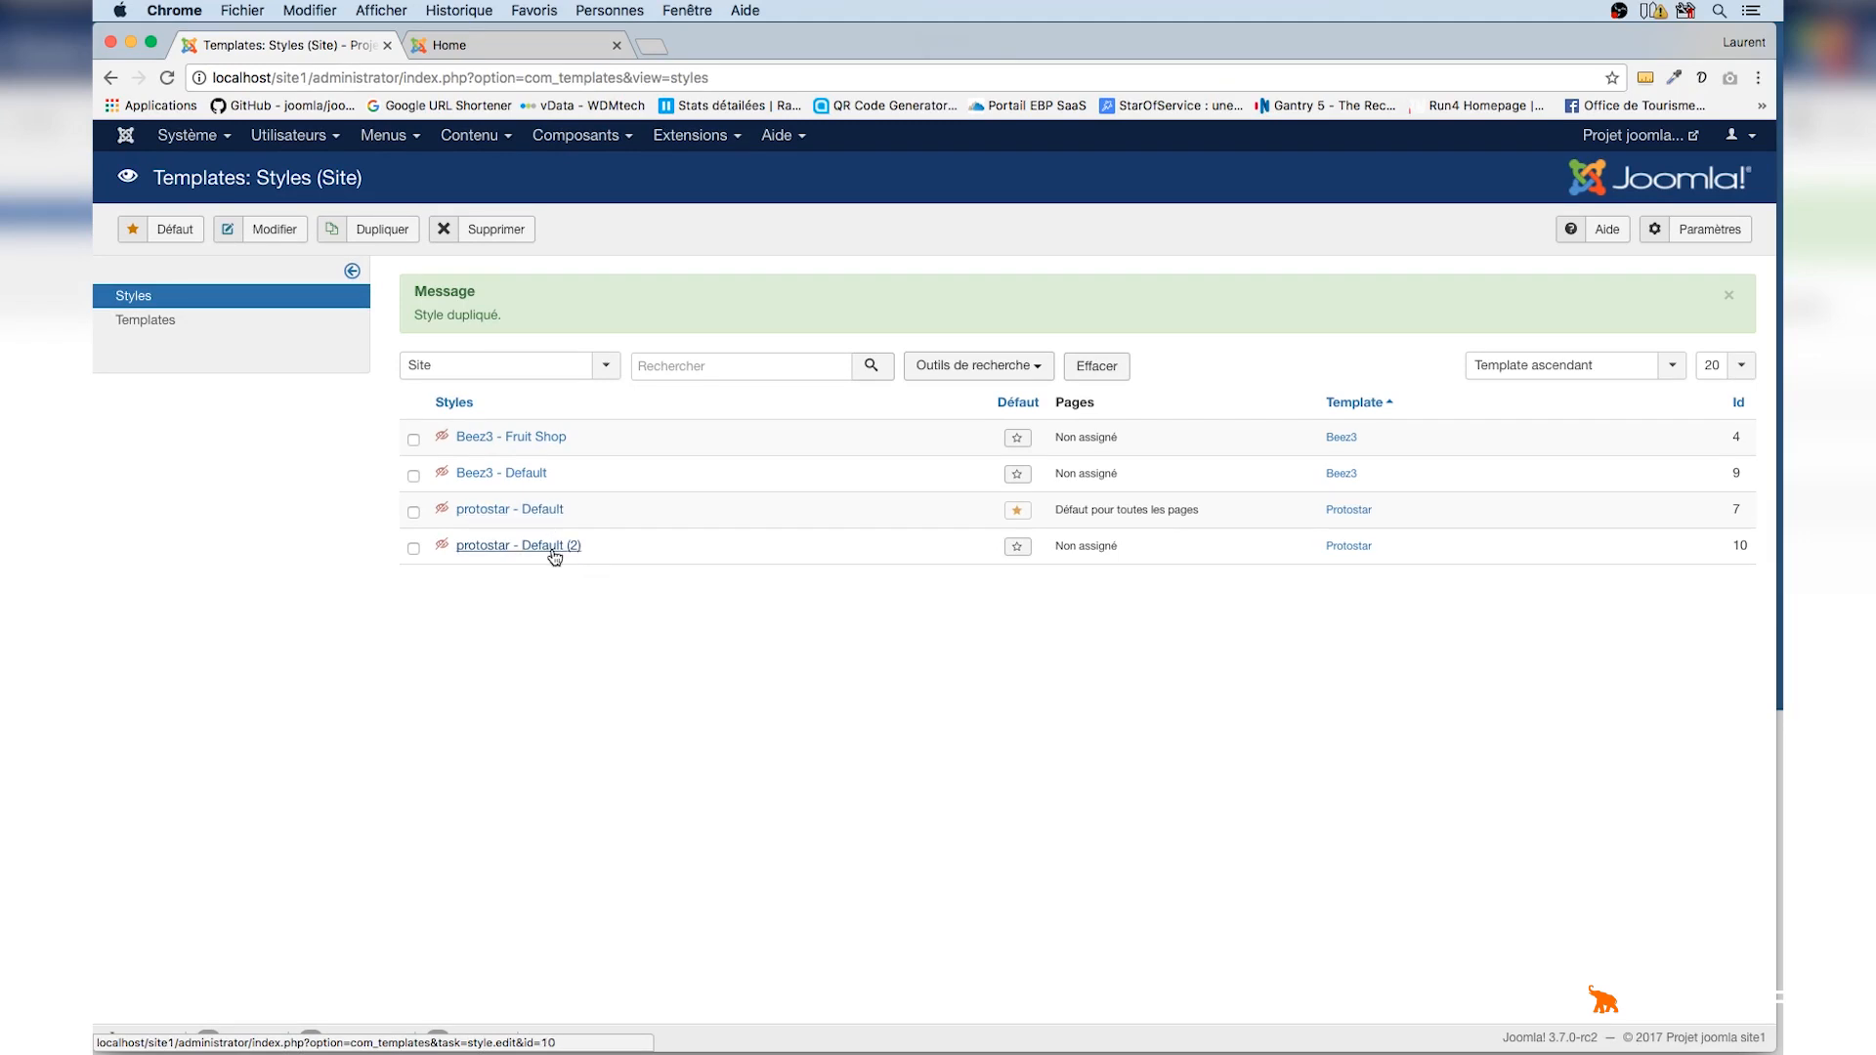
# Open the duplicated protostar style and change its name to "protostar - Fond bleu".
pyautogui.click(553, 547)
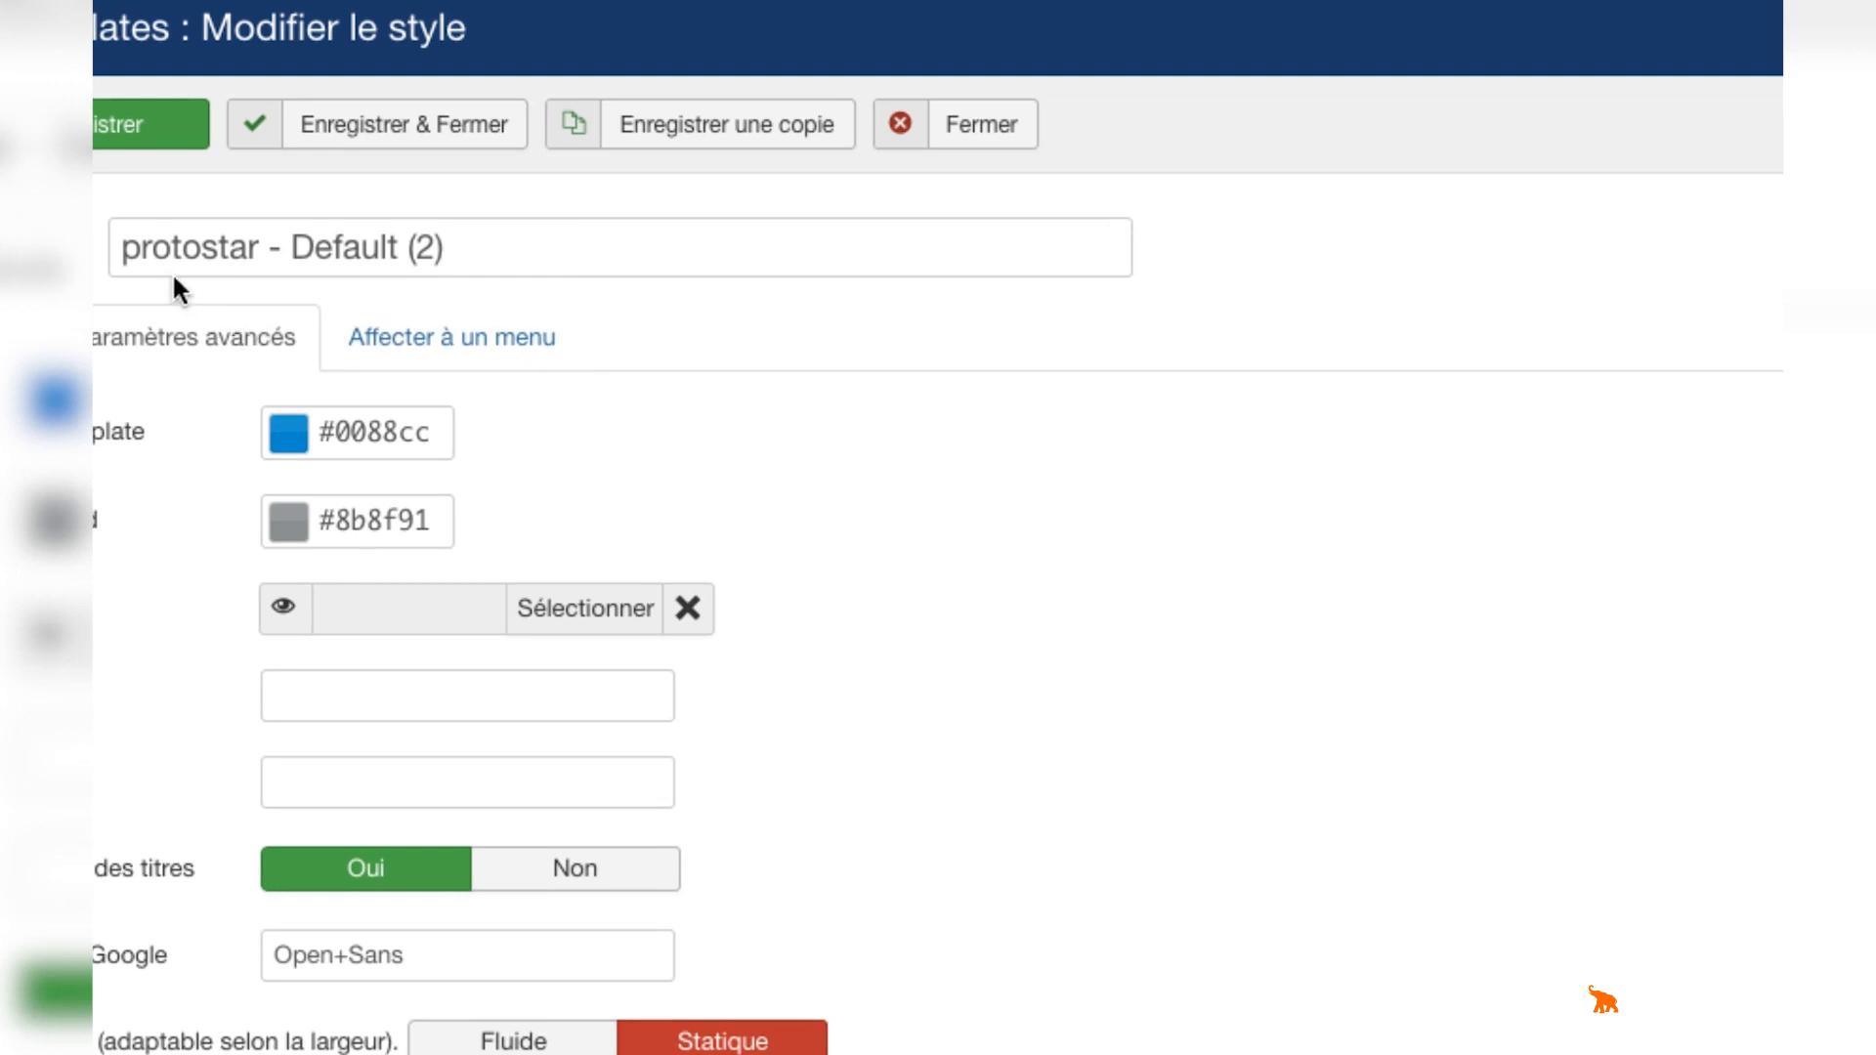
pyautogui.moveTo(140, 248); pyautogui.dragTo(321, 246)
pyautogui.click(425, 247)
pyautogui.moveTo(448, 246); pyautogui.dragTo(359, 252)
pyautogui.write('Fond')
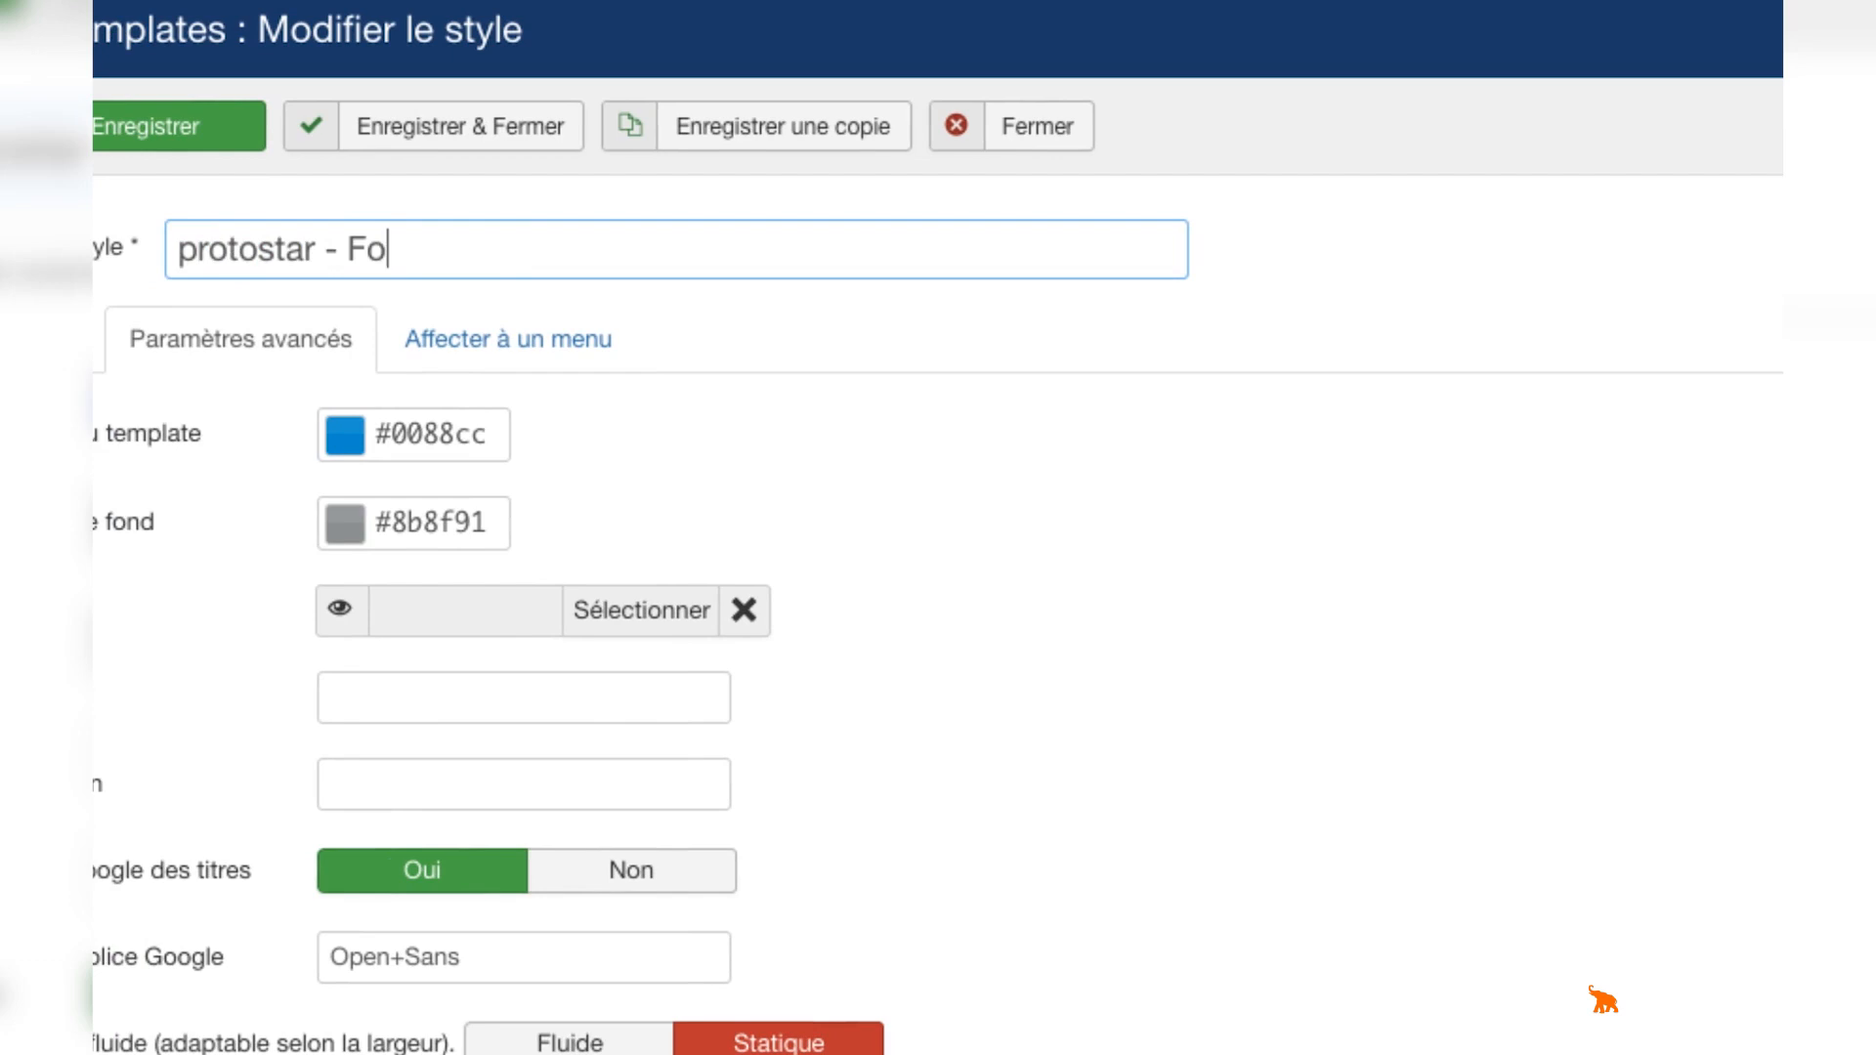
pyautogui.write(' bleu')
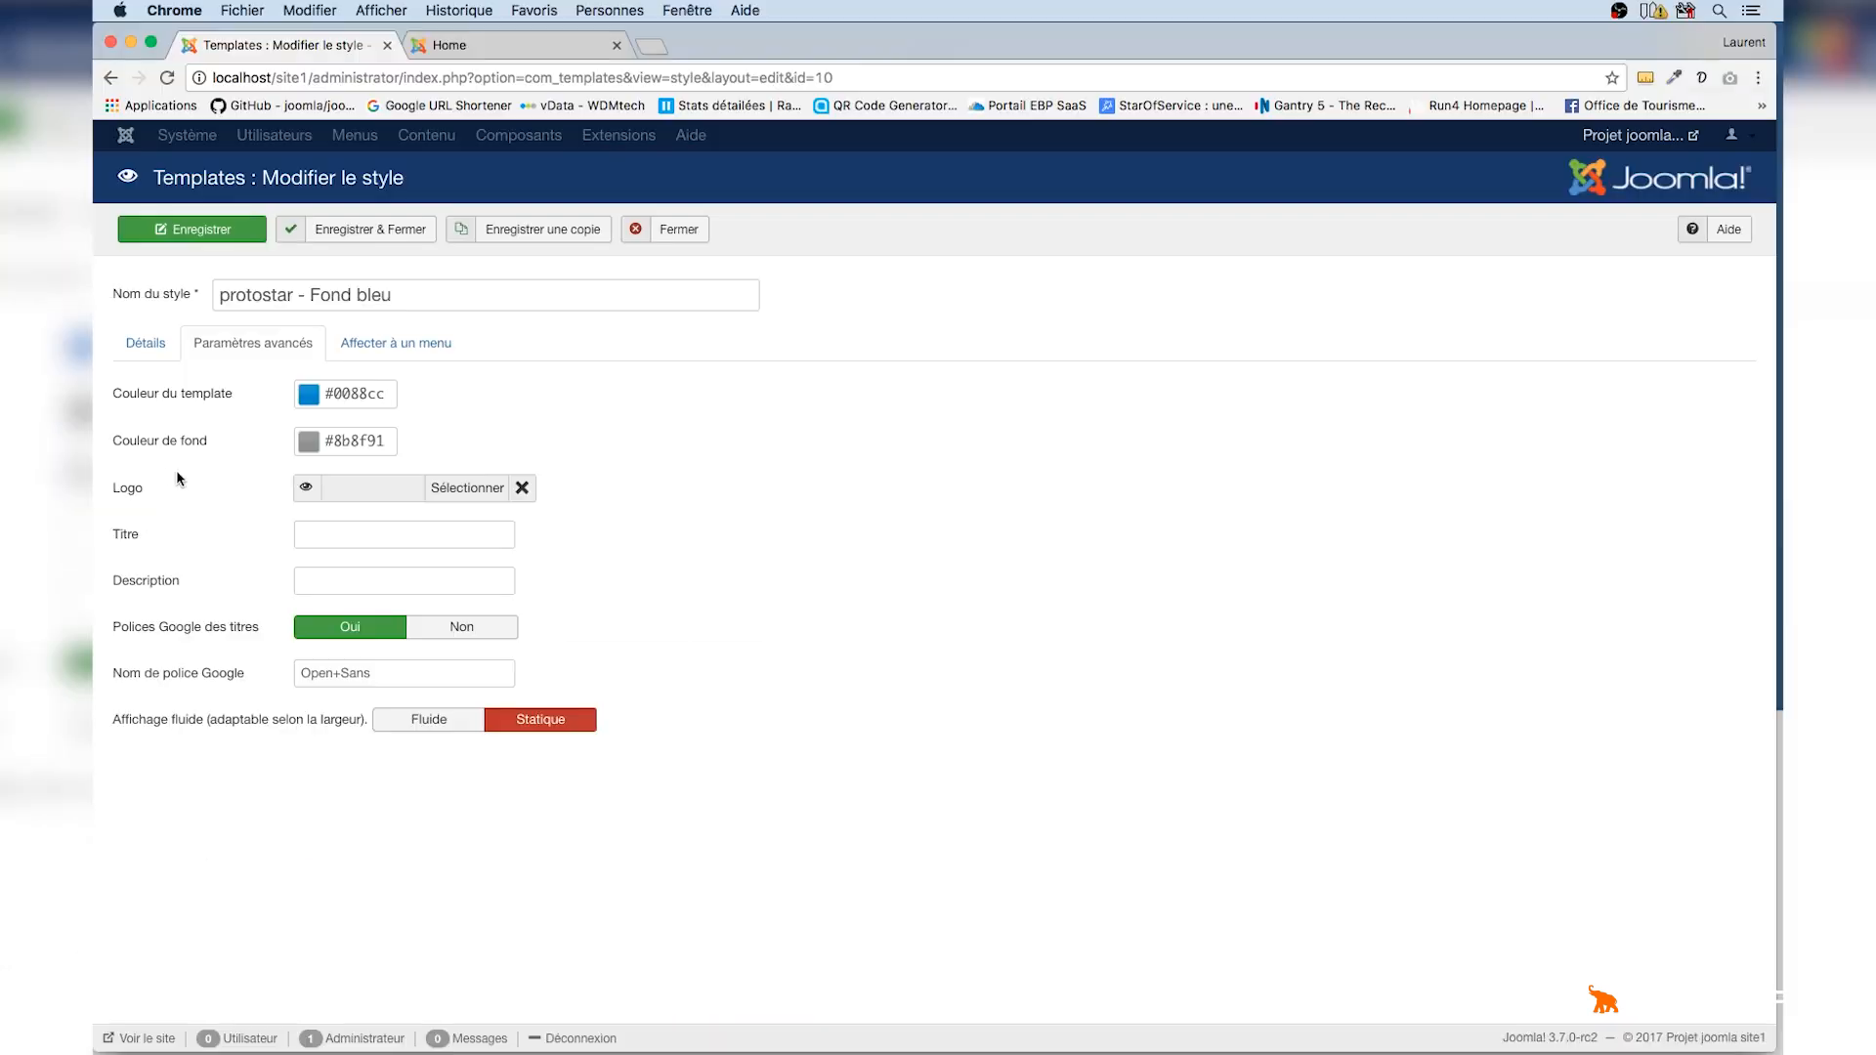
# Set the background colour of the protostar - Fond bleu style to blue #278cc2 and save it.
pyautogui.moveTo(196, 446)
pyautogui.click(310, 447)
pyautogui.moveTo(511, 421); pyautogui.dragTo(526, 404)
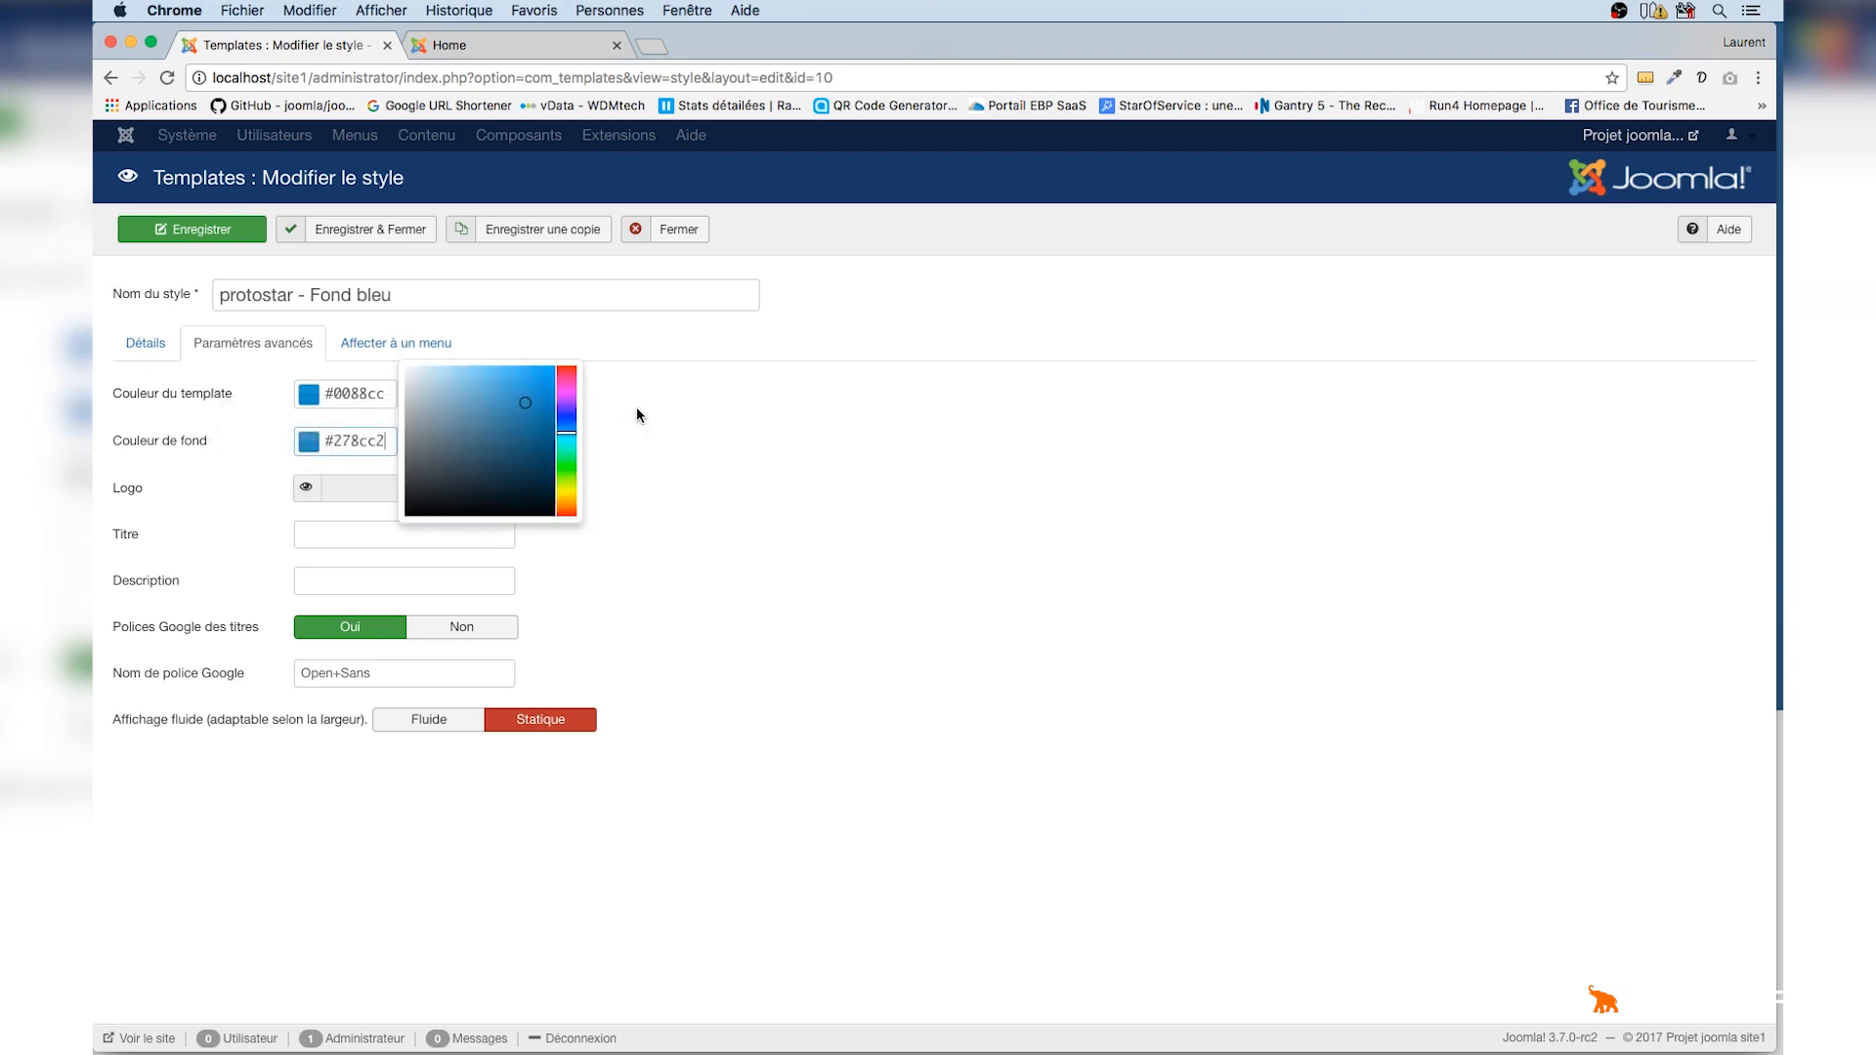
pyautogui.click(192, 228)
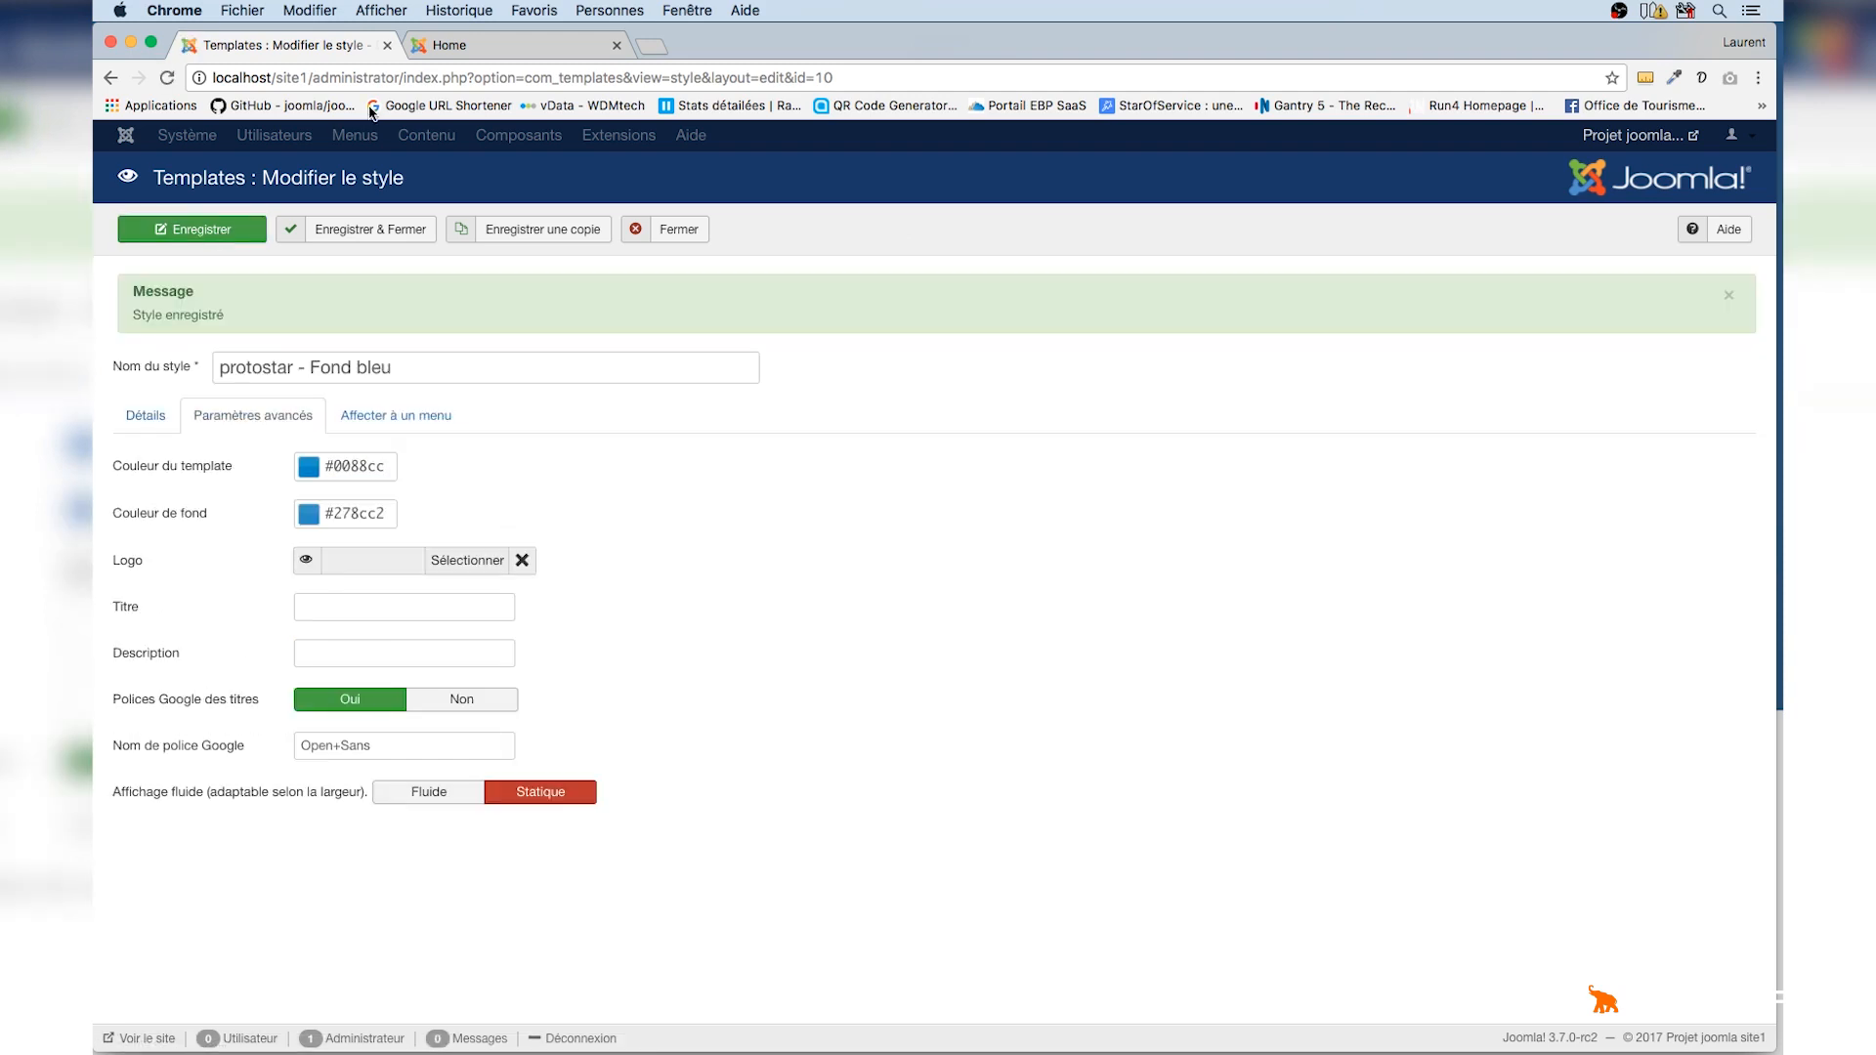
# View the Sample Sites page on the public site and return to its Home page.
pyautogui.click(494, 49)
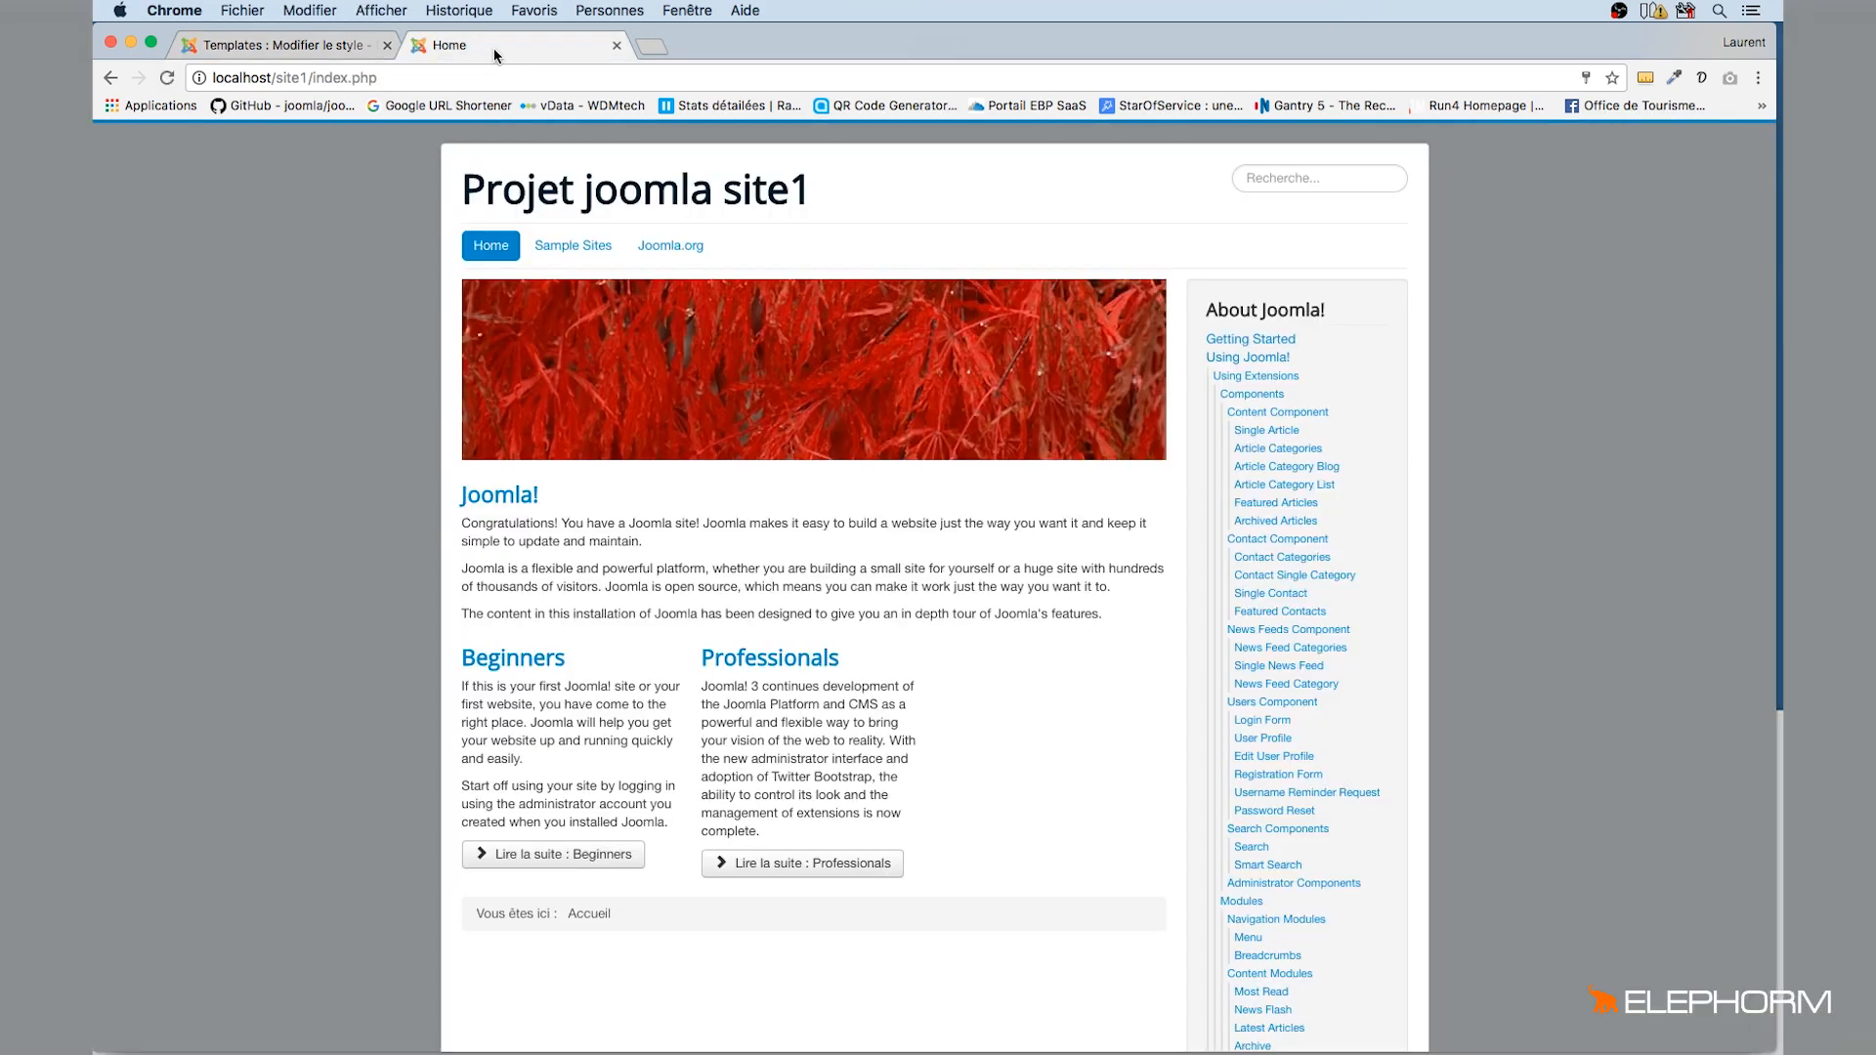
pyautogui.click(569, 247)
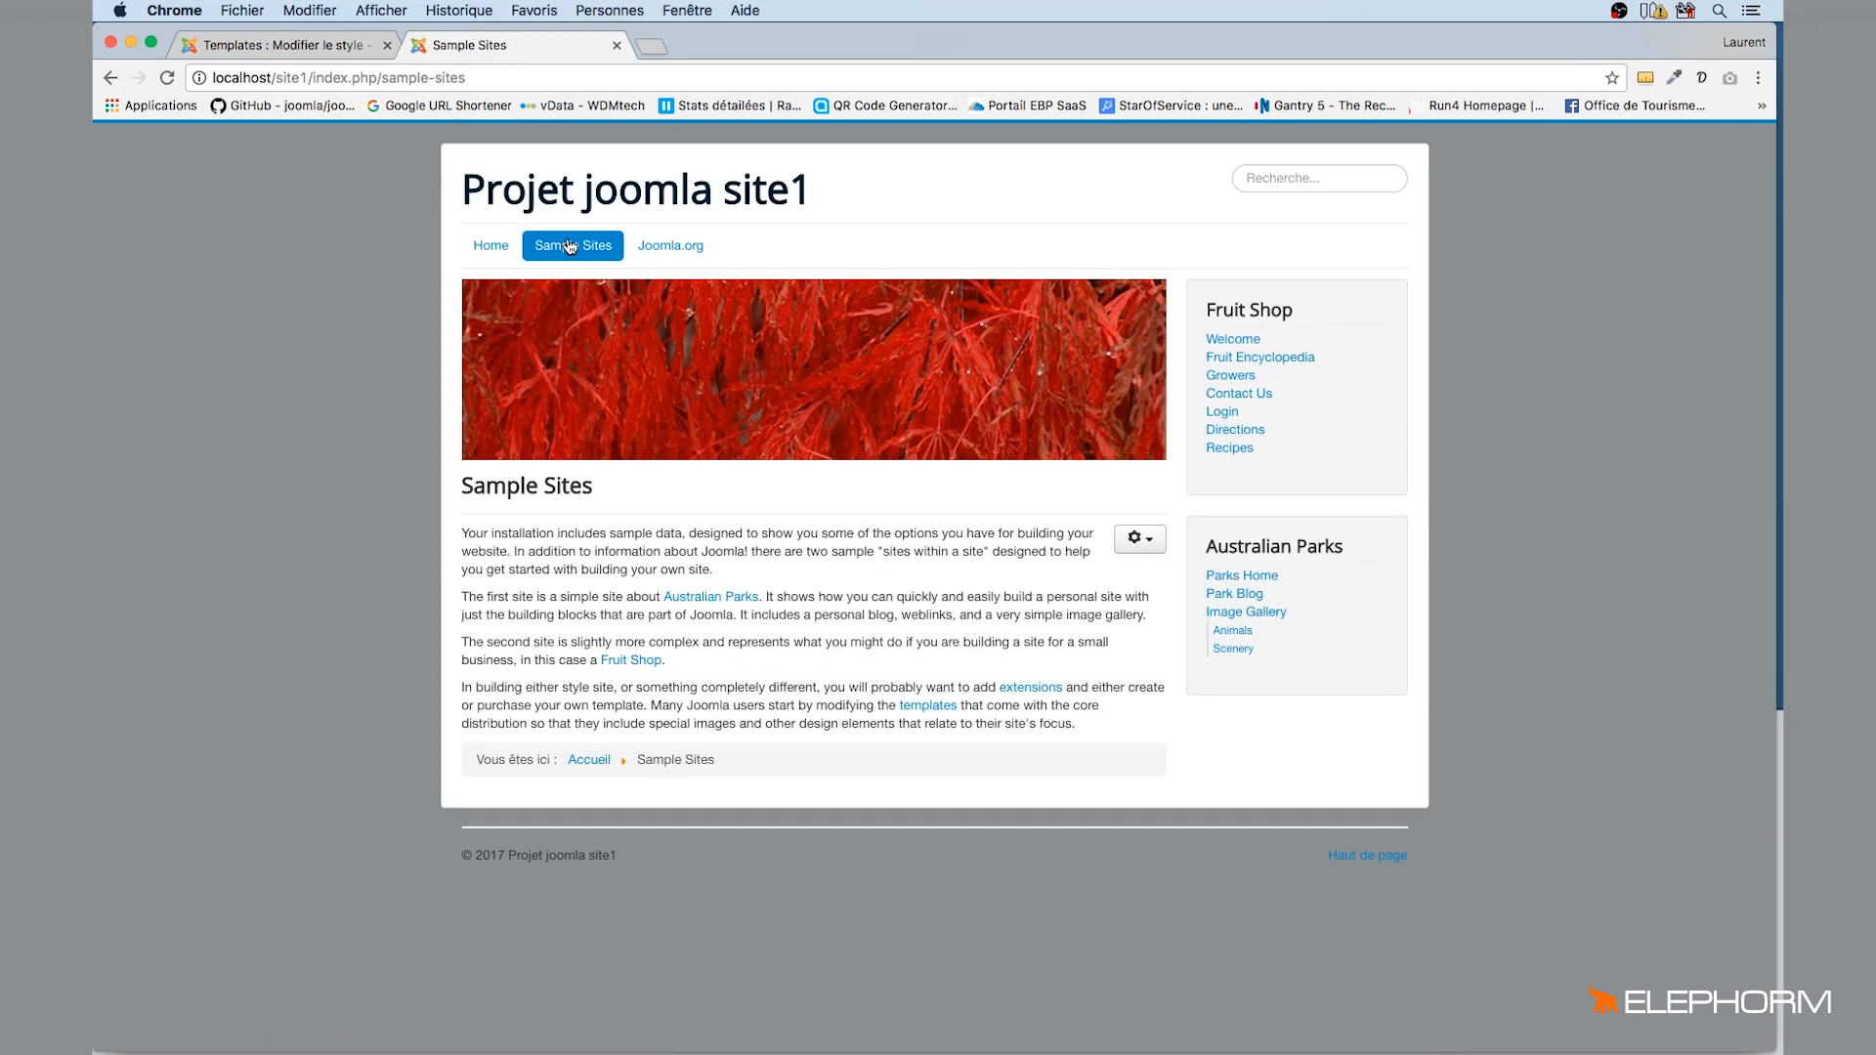
pyautogui.click(491, 247)
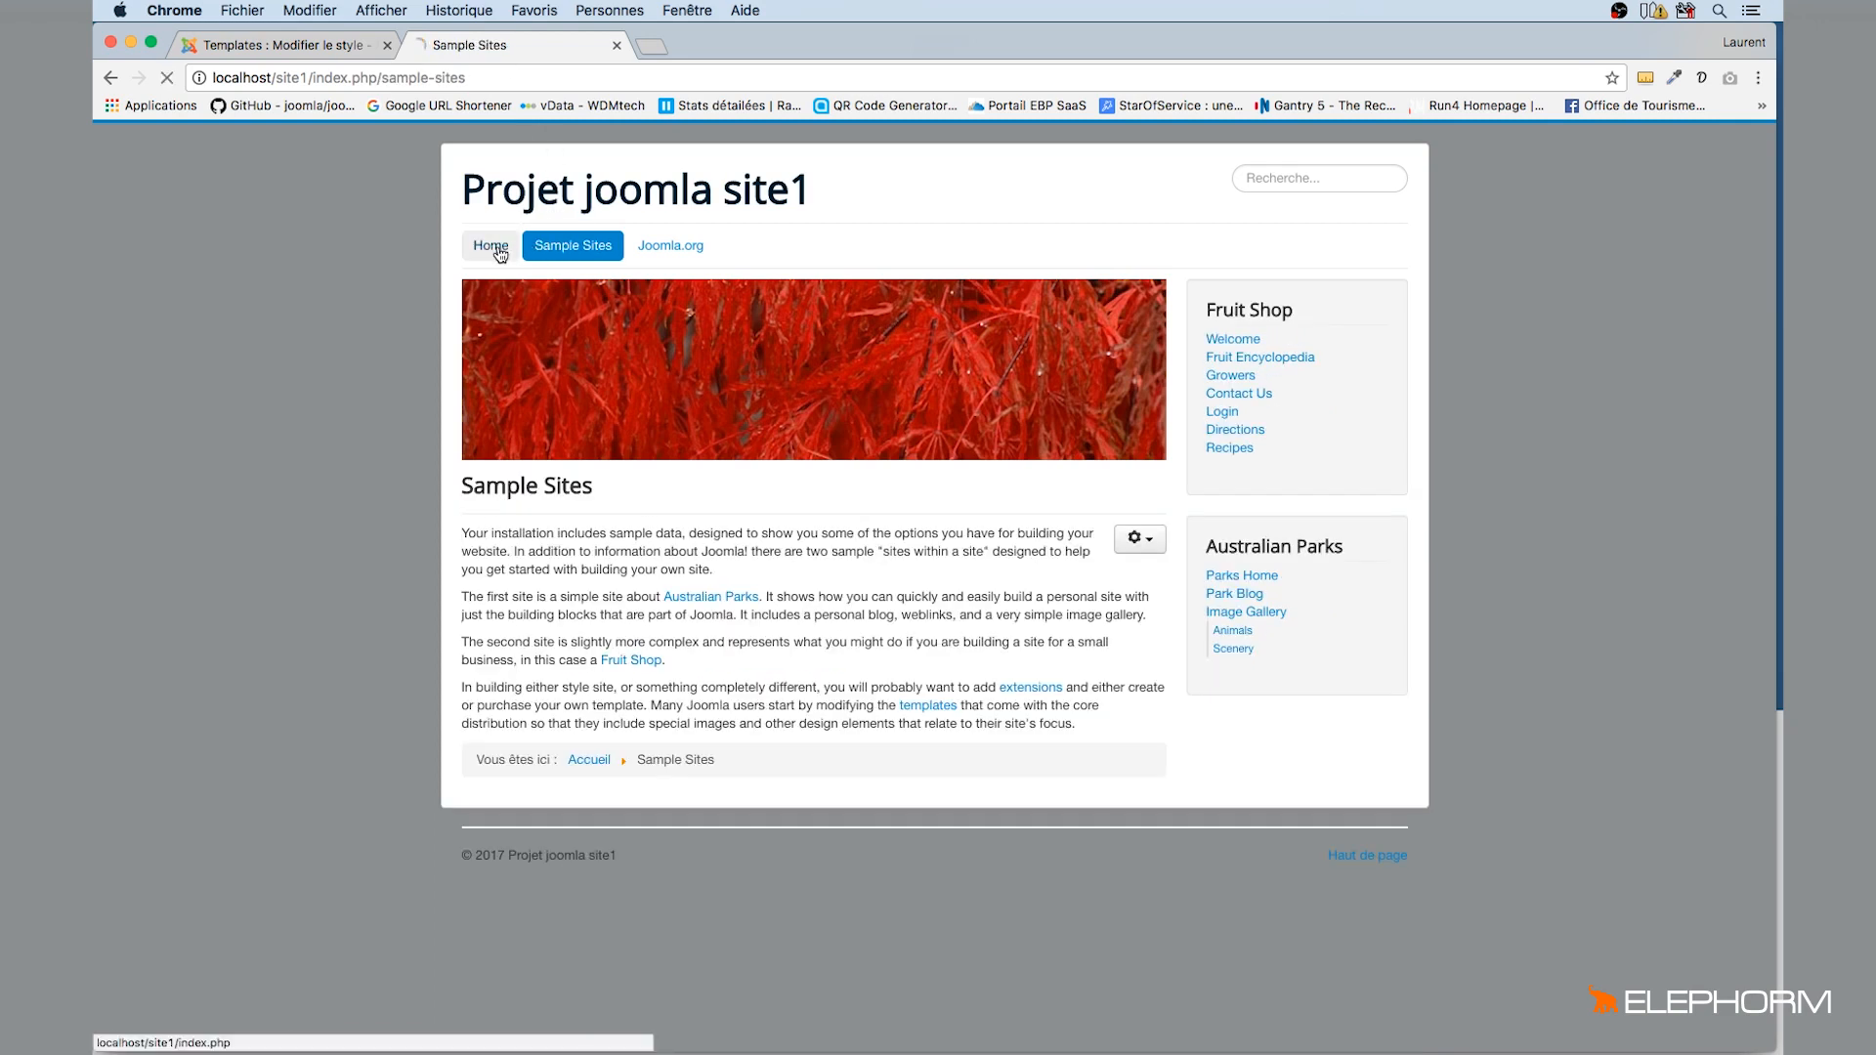
# Assign the protostar - Fond bleu style to the Main Menu's Sample Sites item, then save and close it.
pyautogui.click(311, 43)
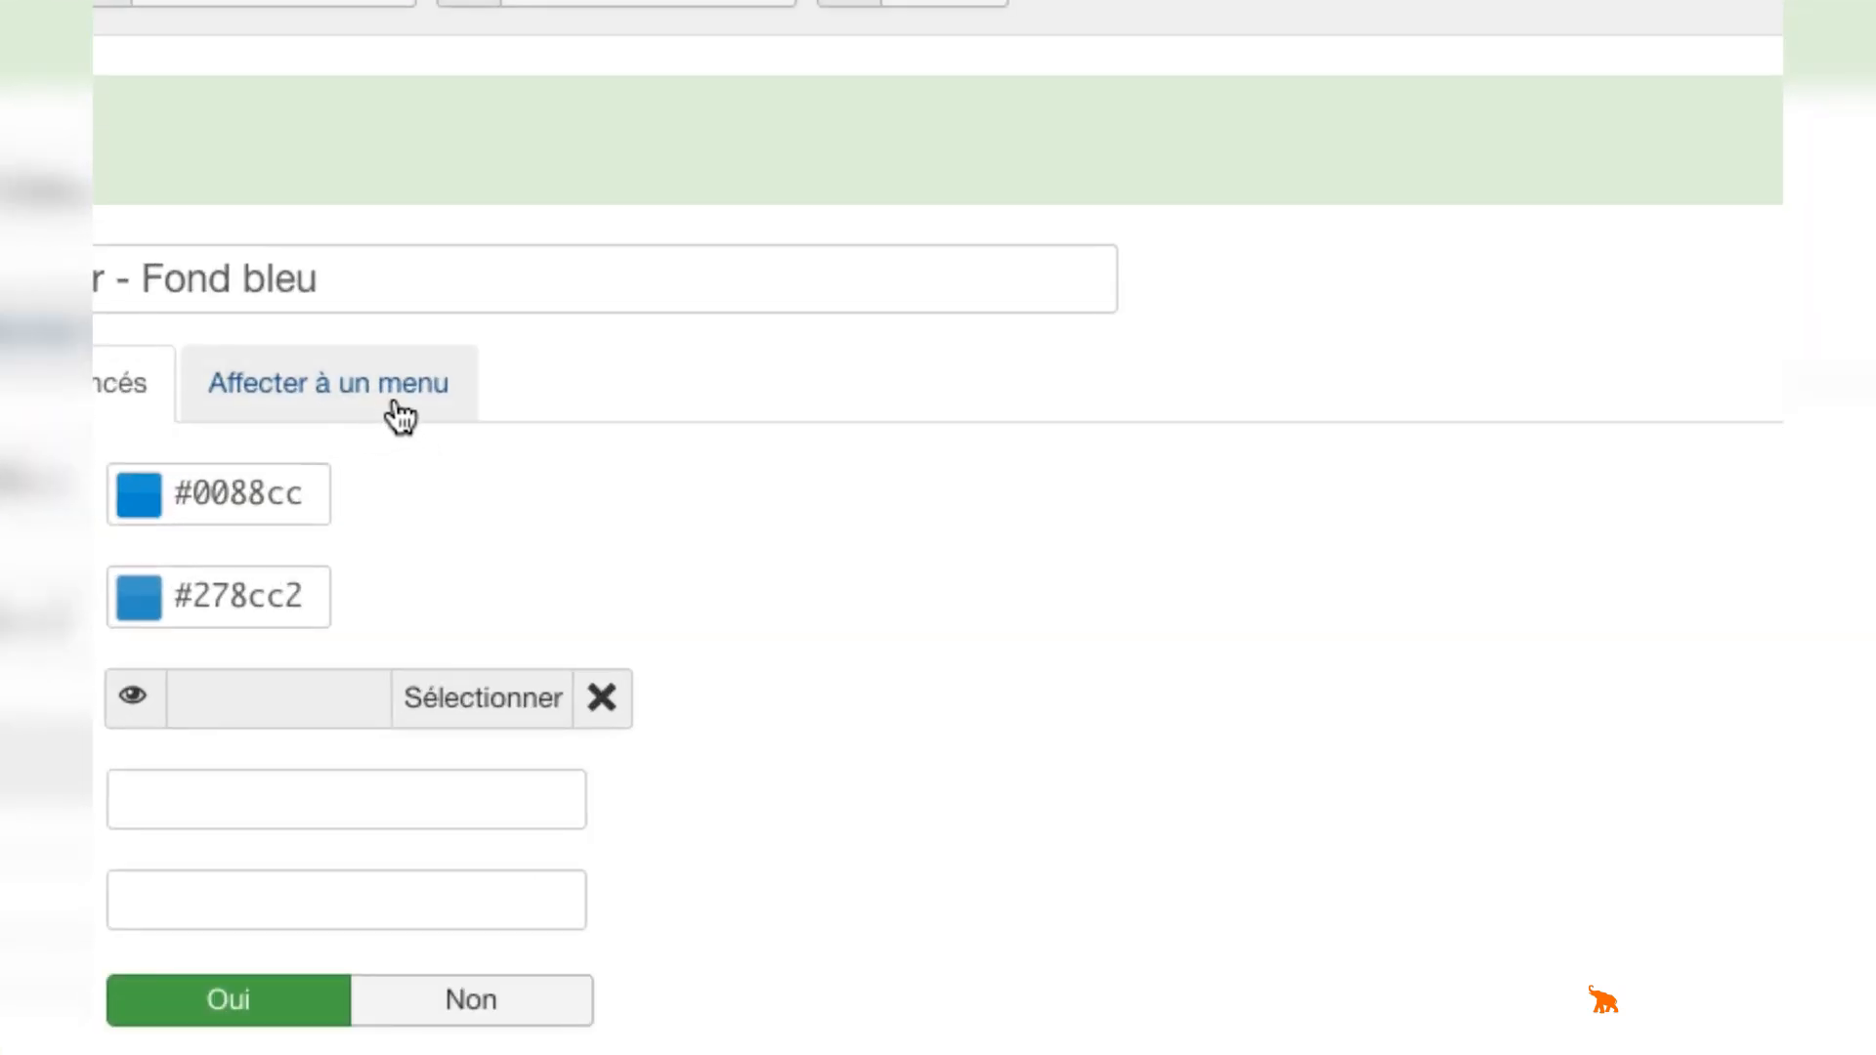
pyautogui.click(392, 413)
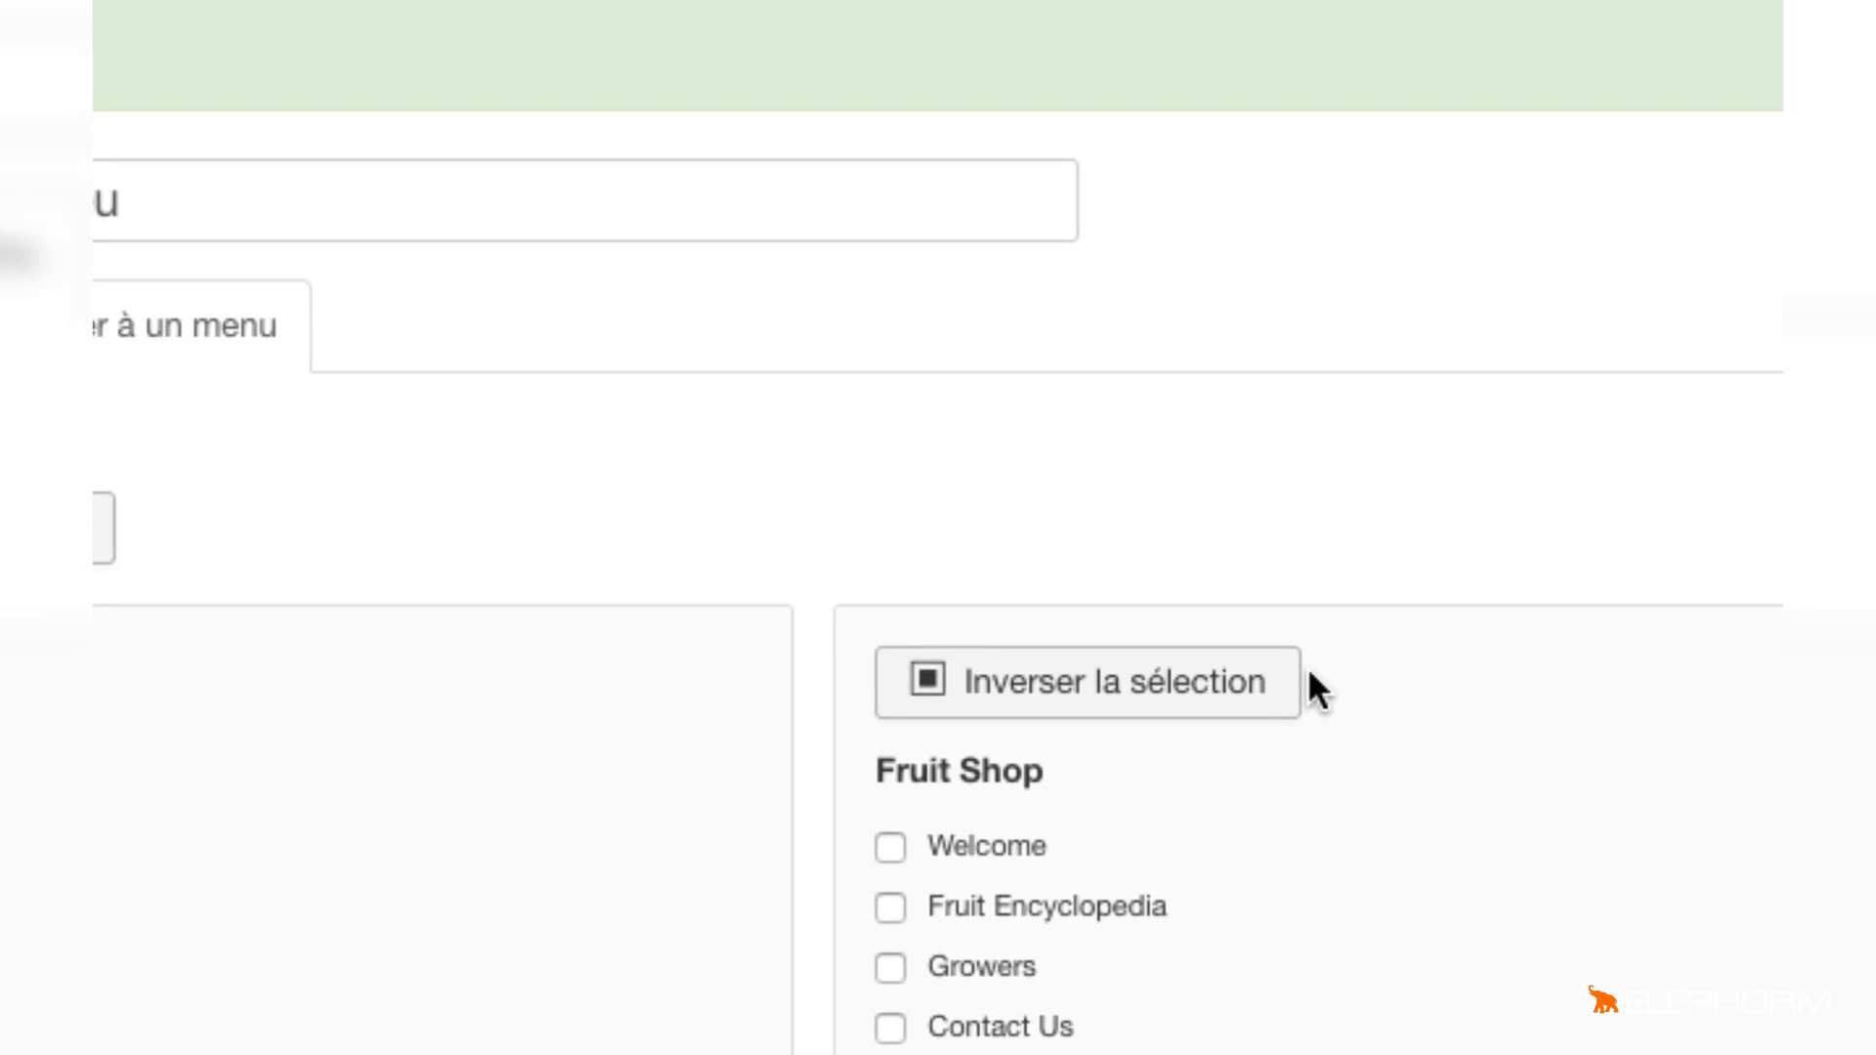
pyautogui.scroll(-5, 1309, 669)
pyautogui.scroll(-5, 1309, 674)
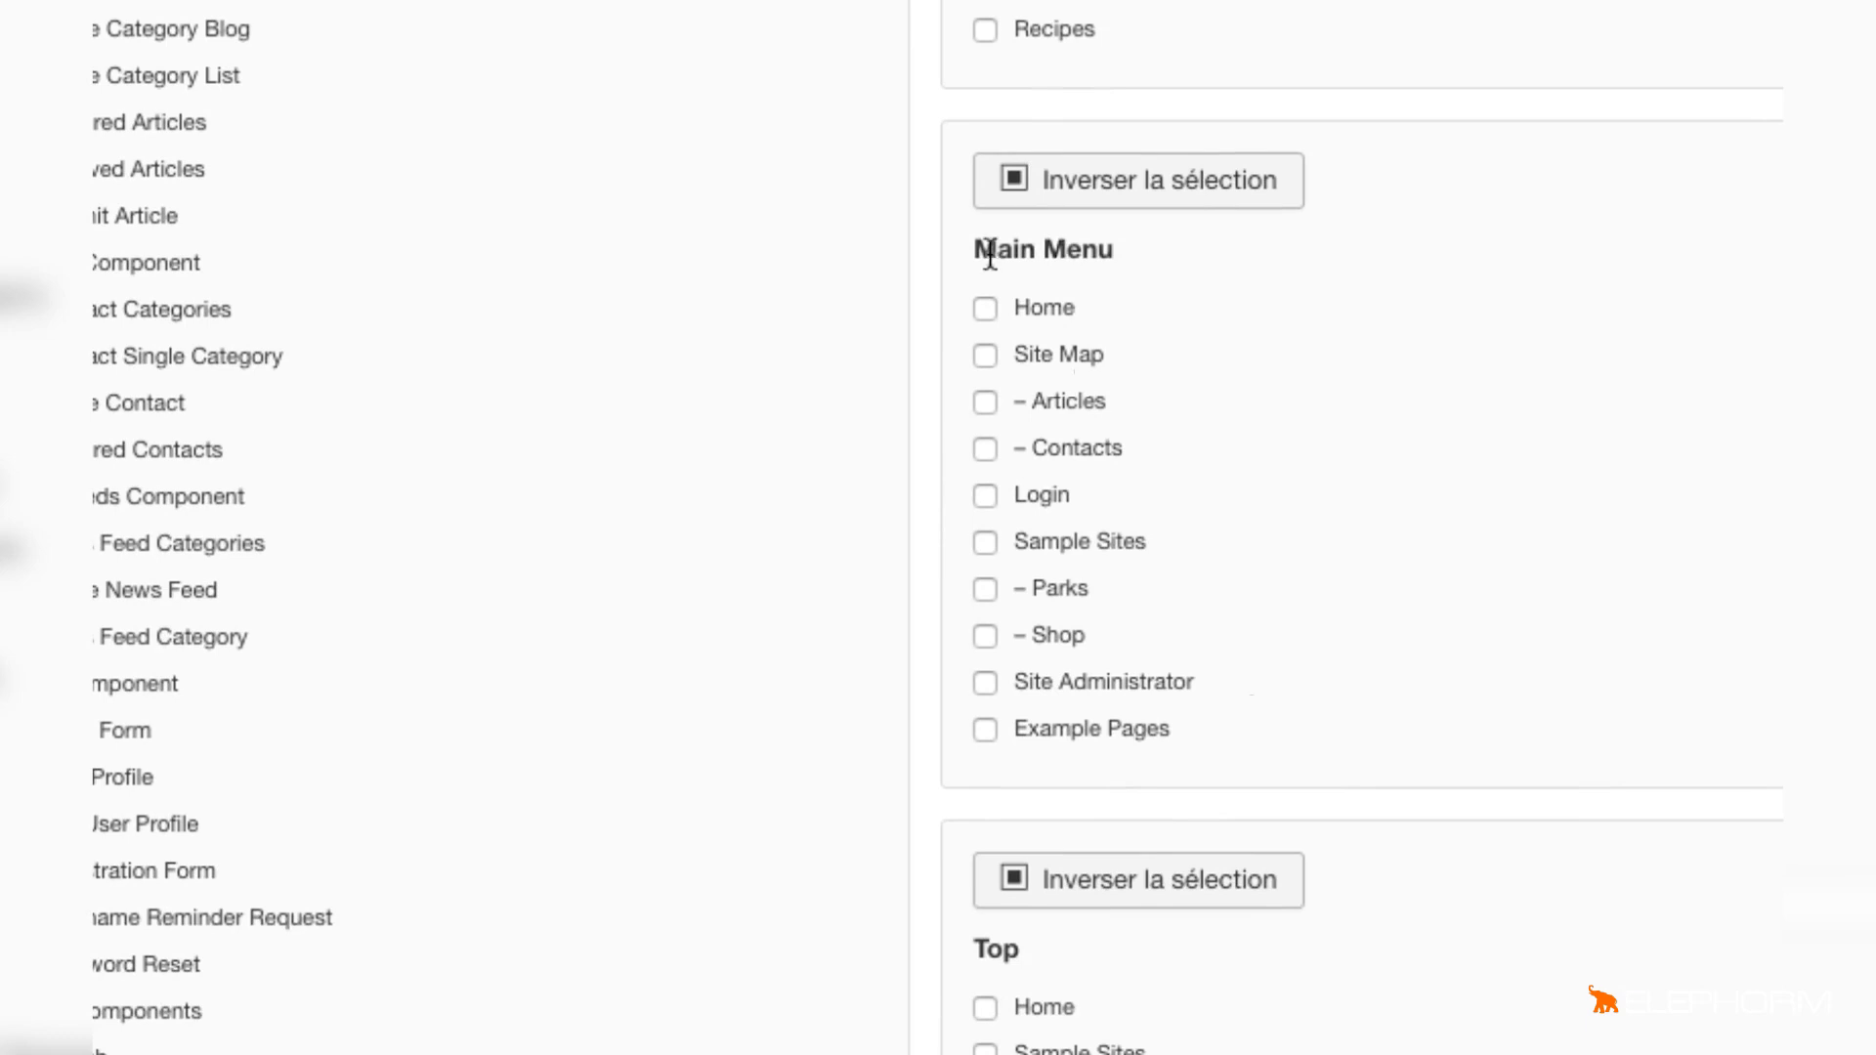
pyautogui.click(985, 544)
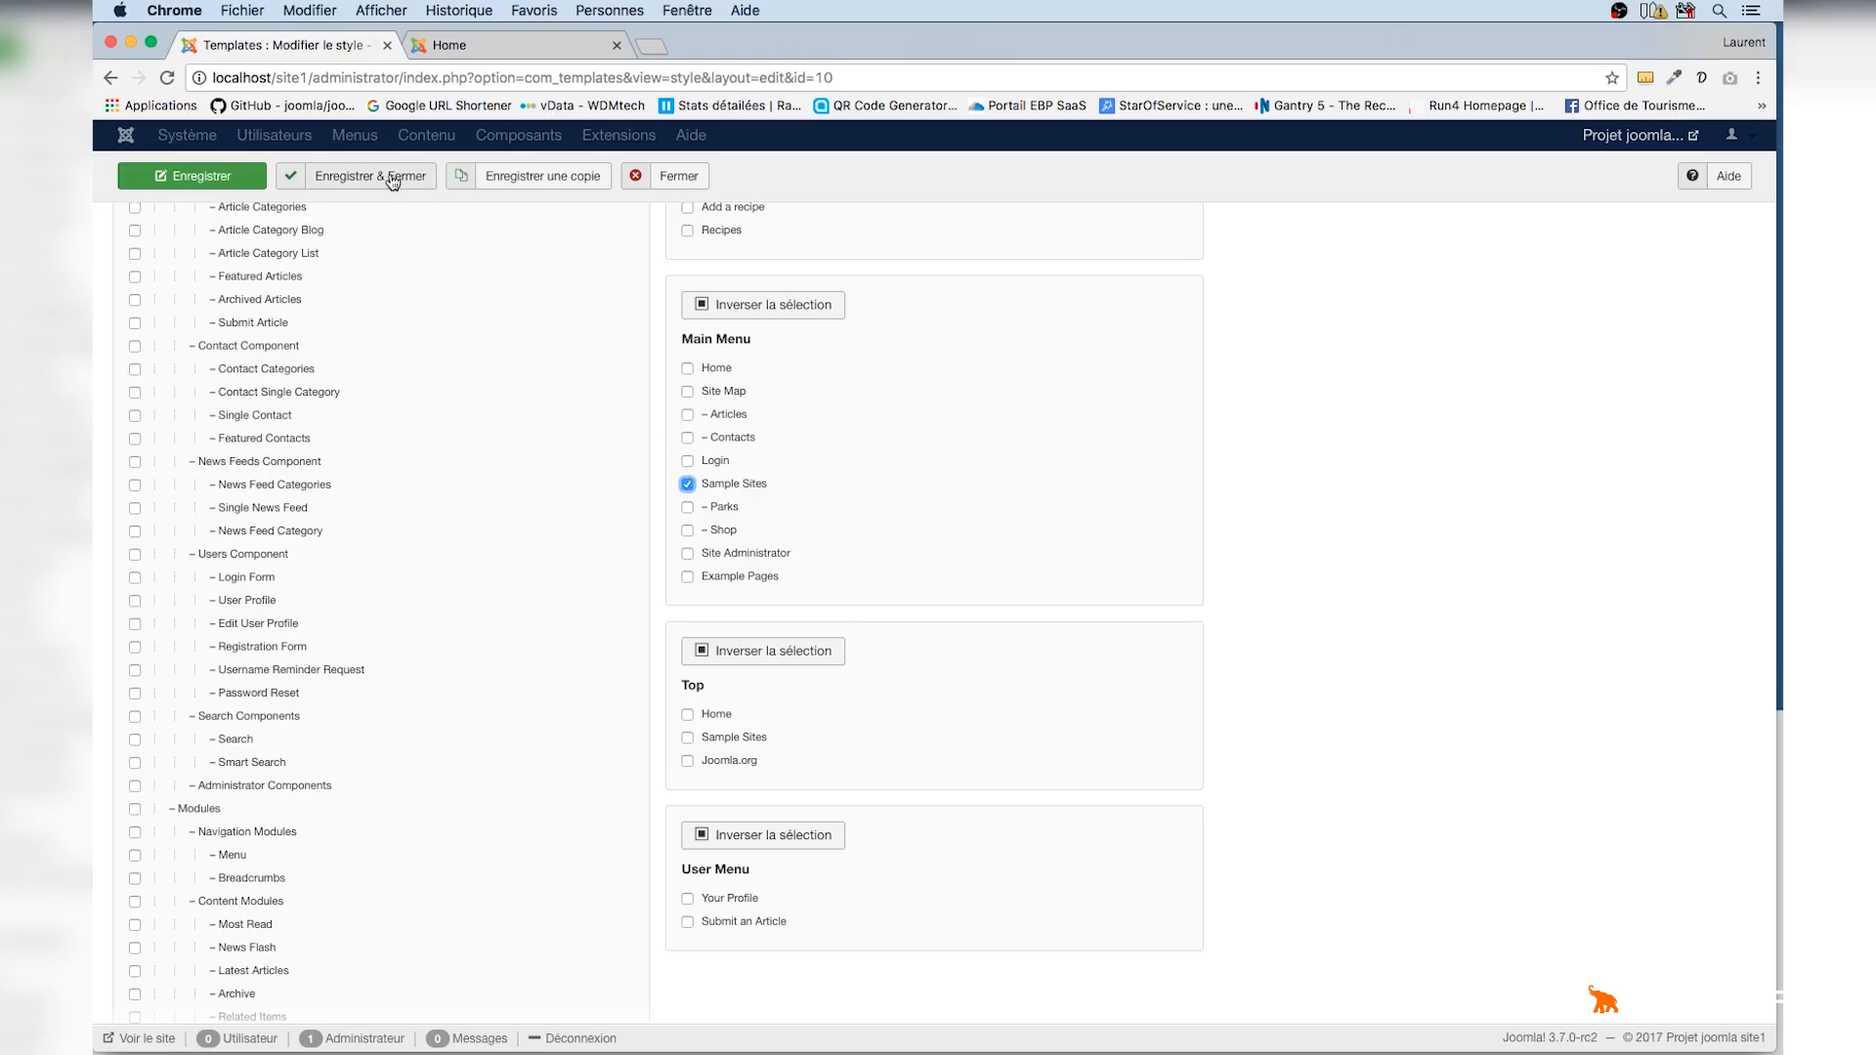
pyautogui.click(392, 182)
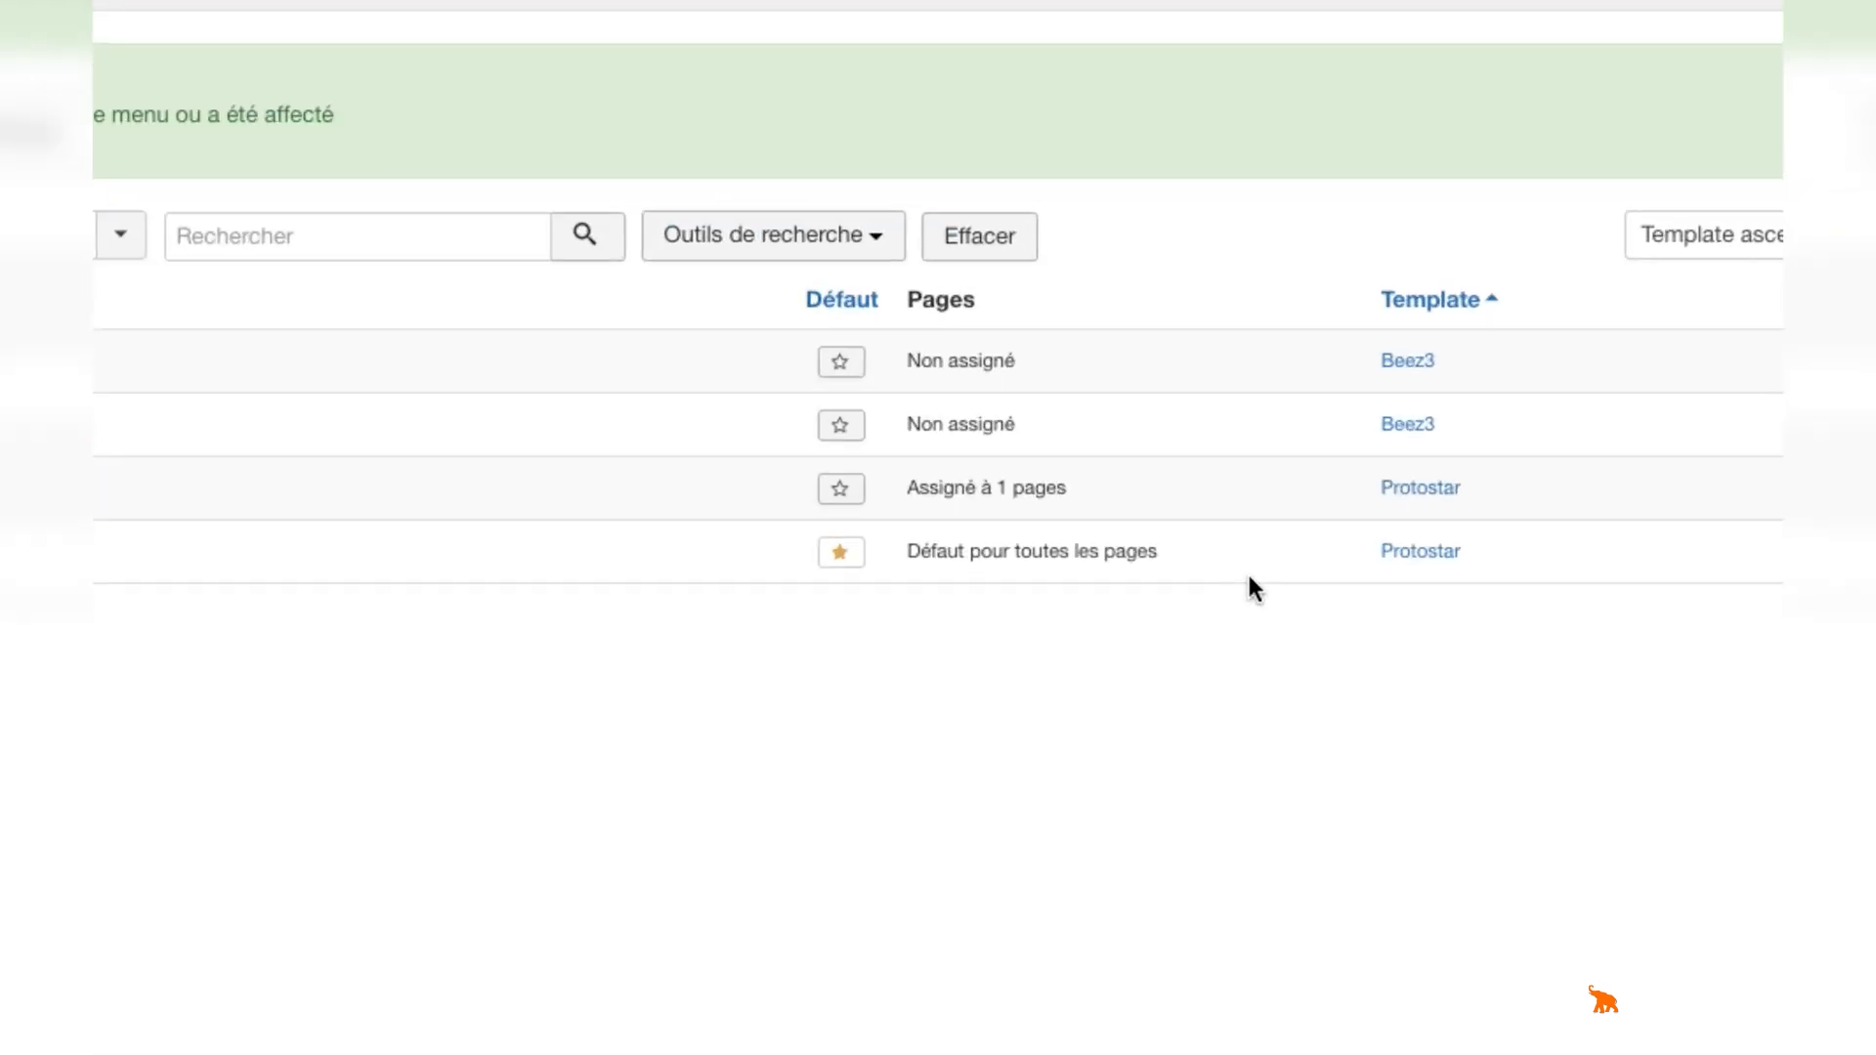
# Check the page assignment of protostar - Fond bleu in the styles list and view the Sample Sites page on the site.
pyautogui.moveTo(1068, 487); pyautogui.dragTo(907, 487)
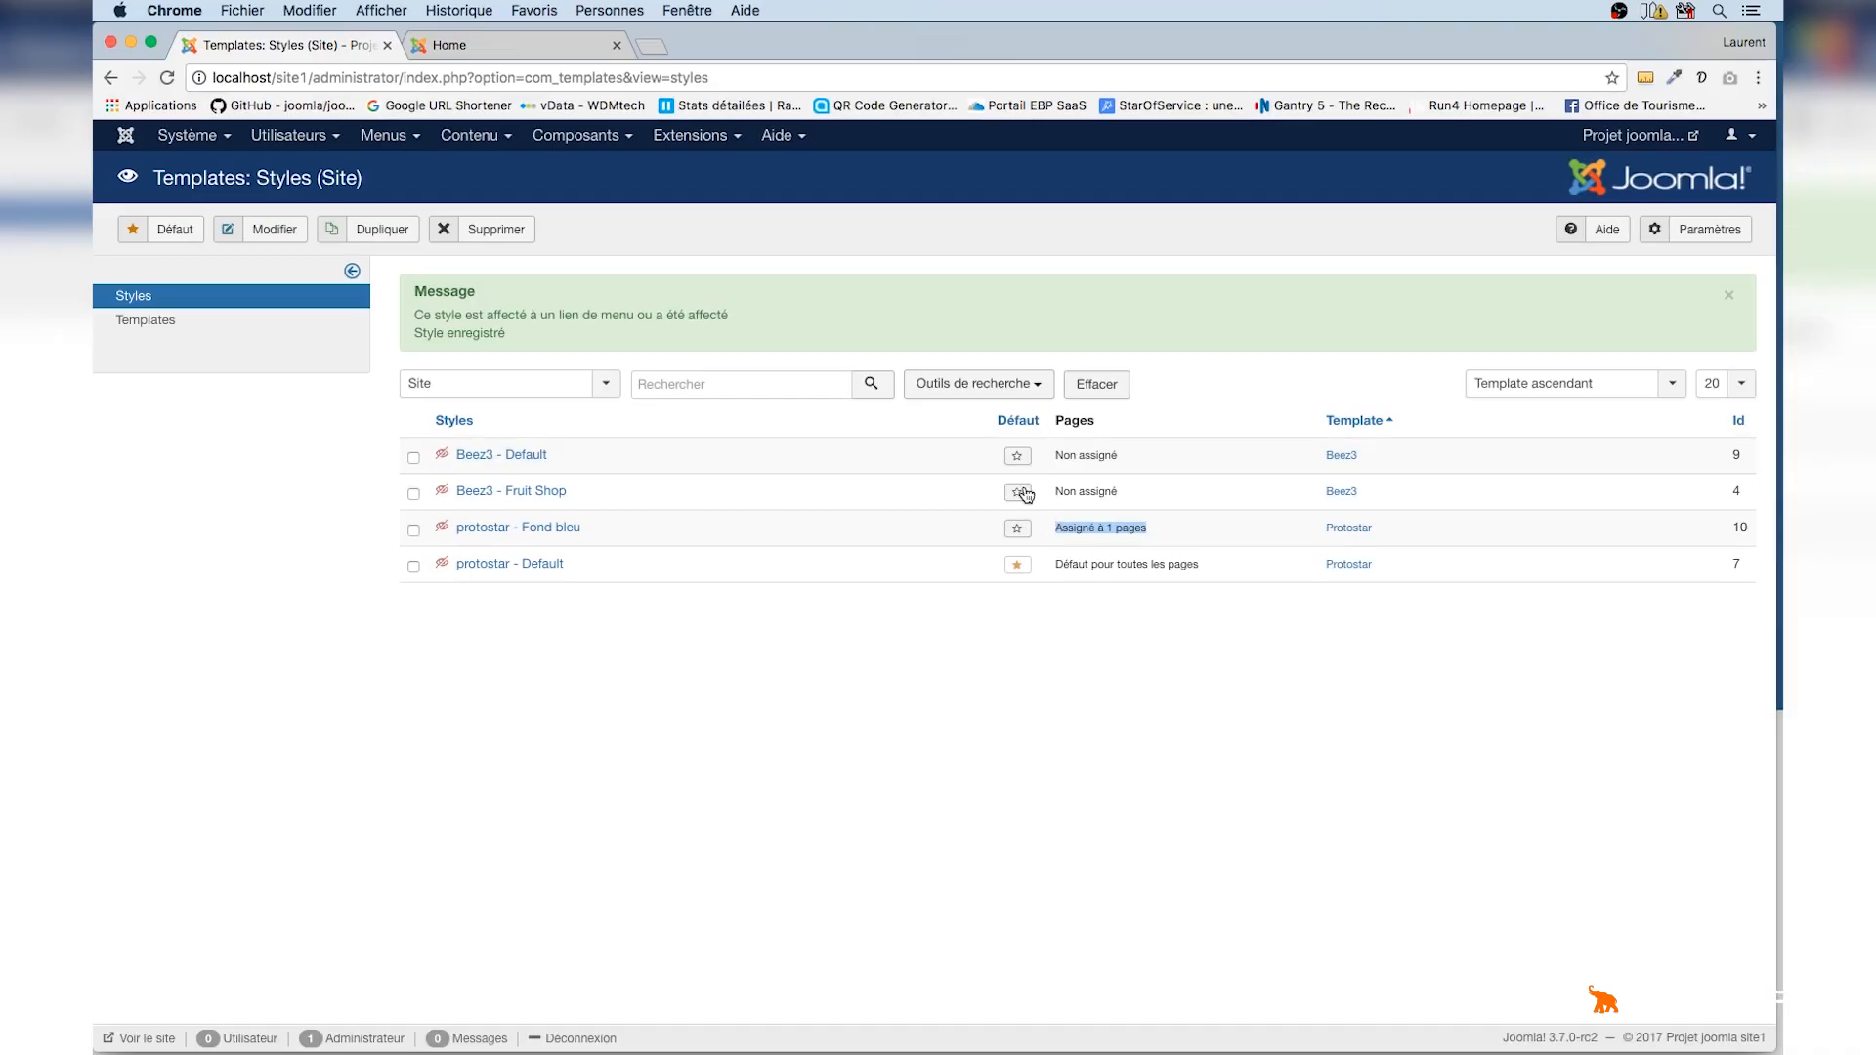
pyautogui.click(496, 39)
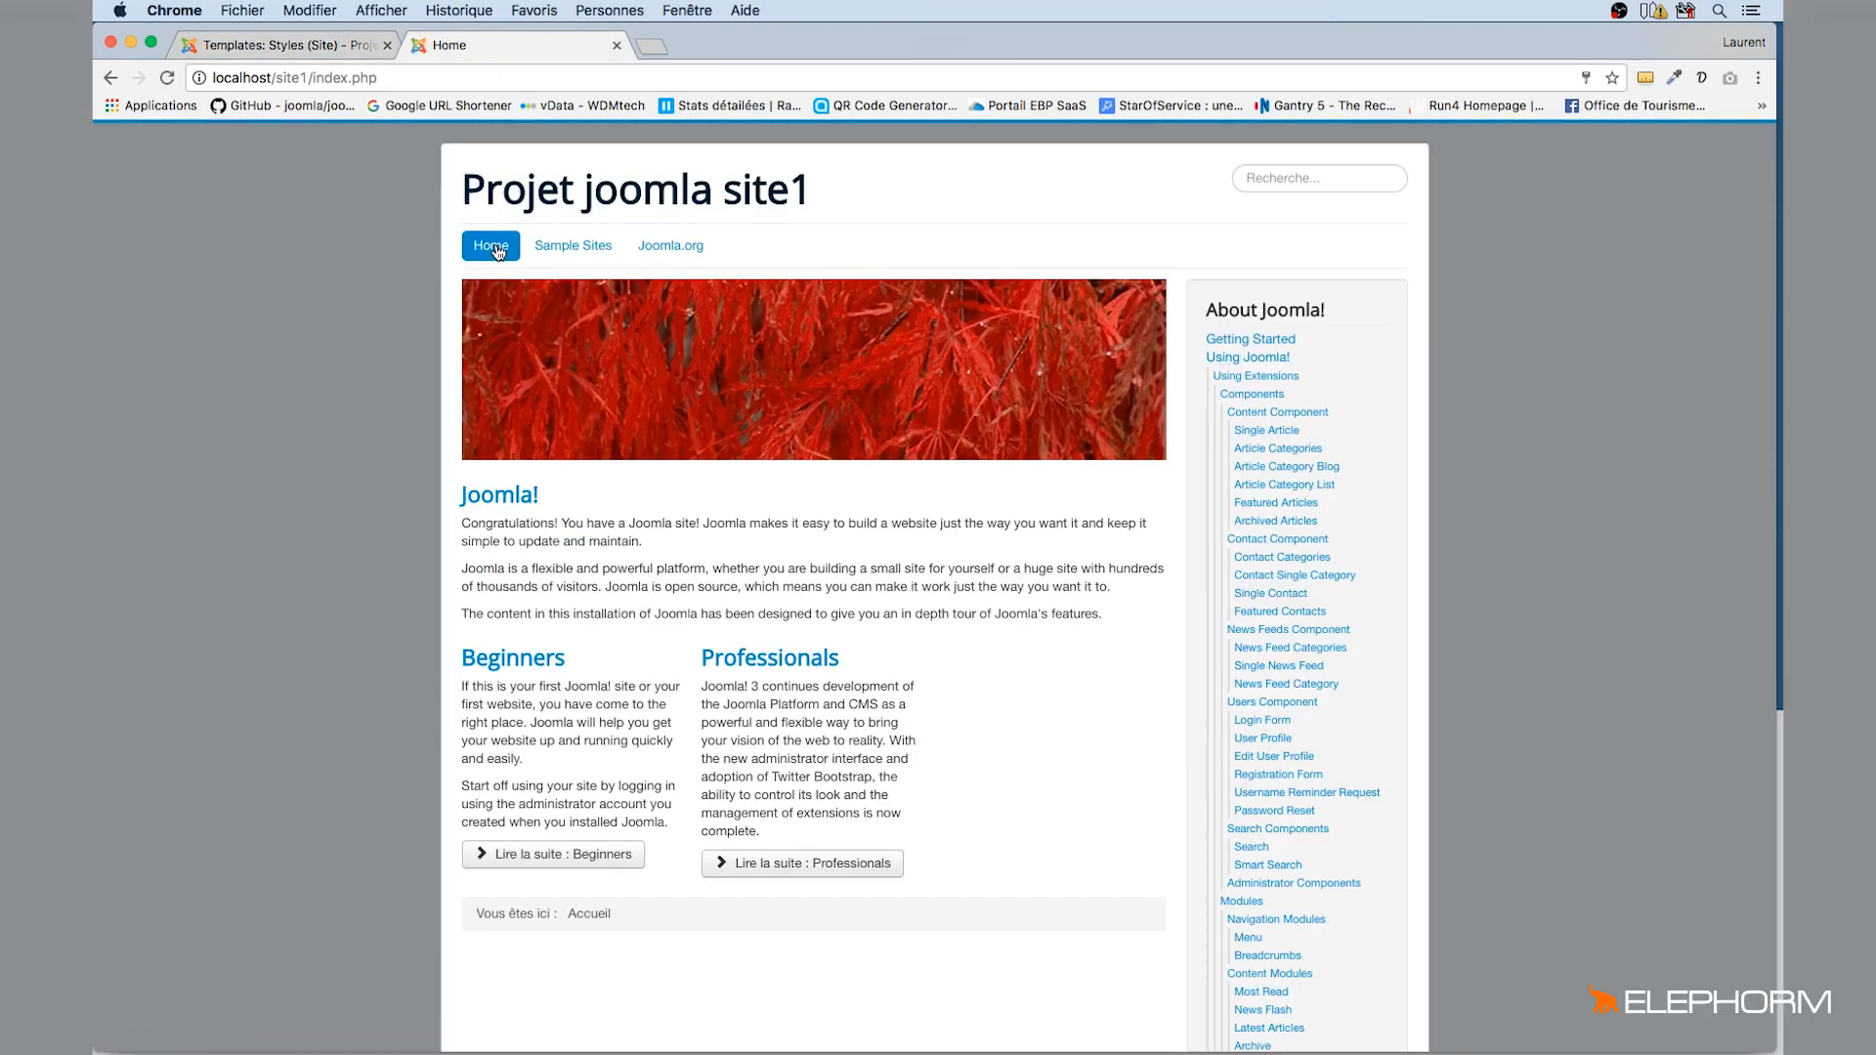
pyautogui.click(592, 257)
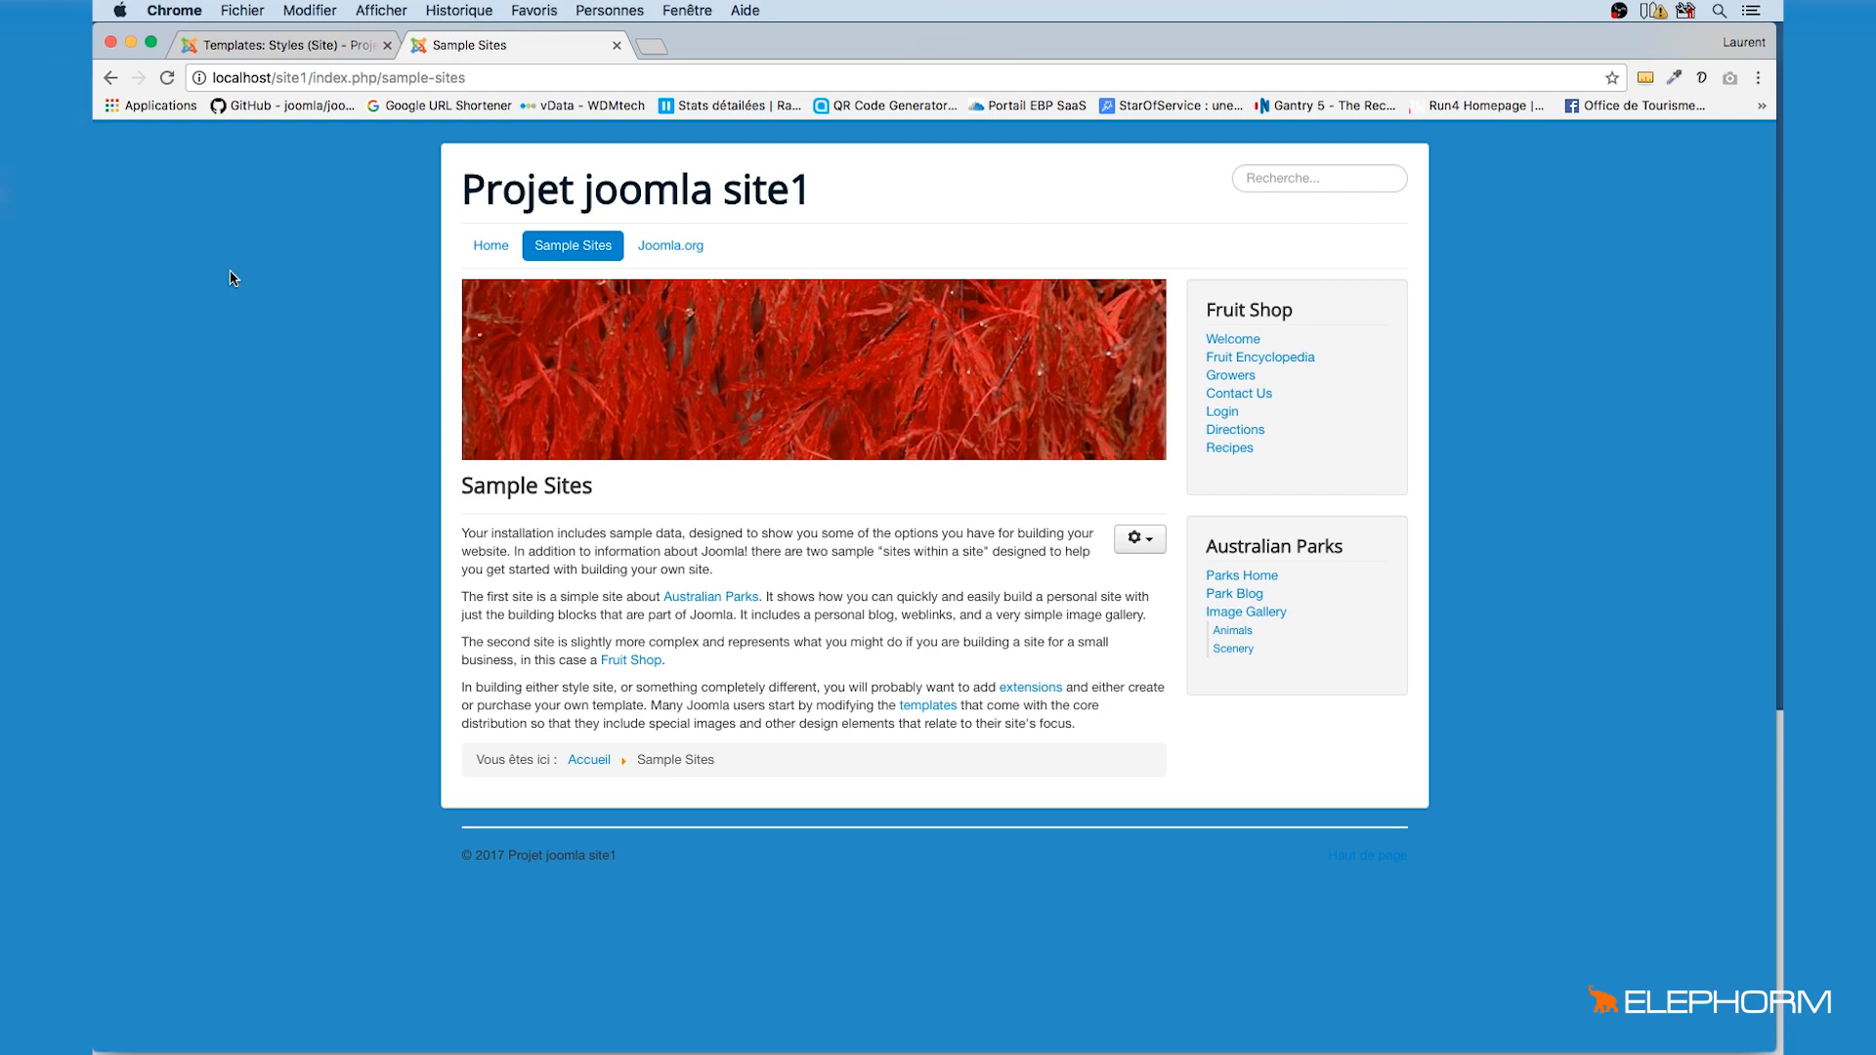
# Set the template colour of the protostar - Fond bleu style to pink #e02d9e and save the style.
pyautogui.click(299, 47)
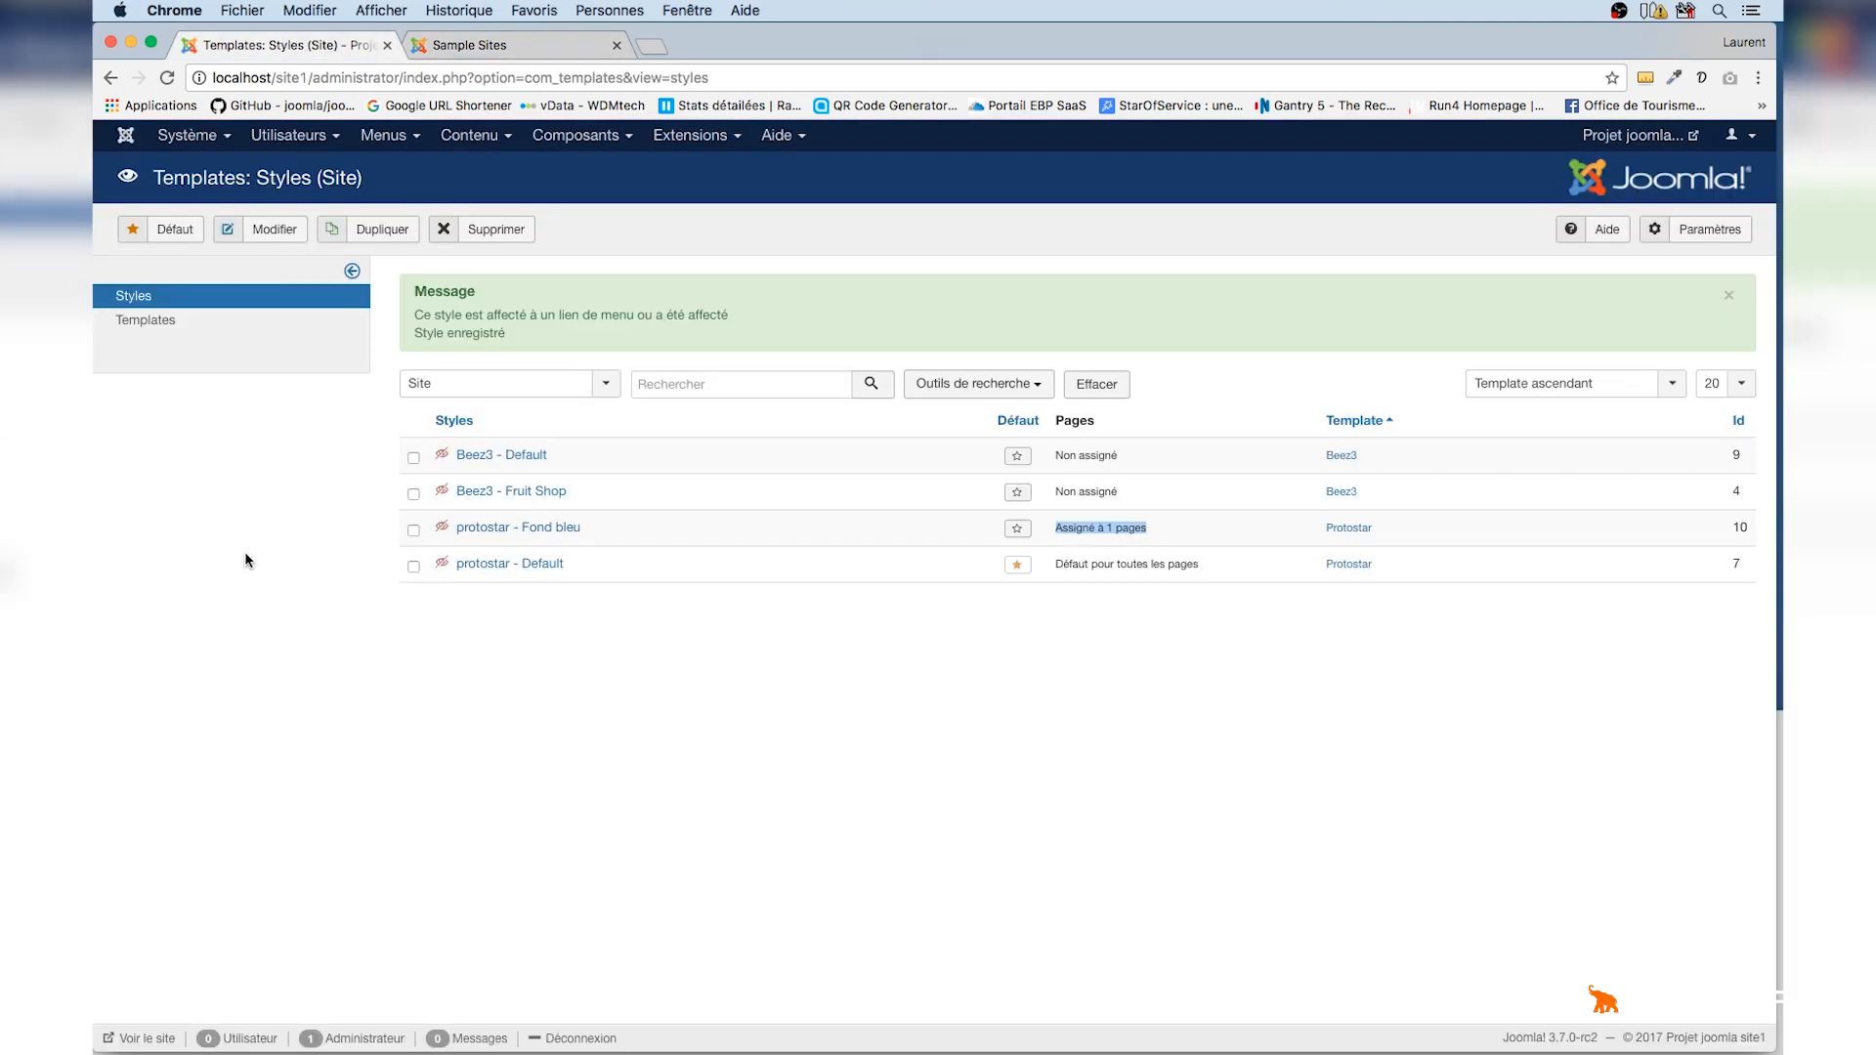
pyautogui.click(523, 529)
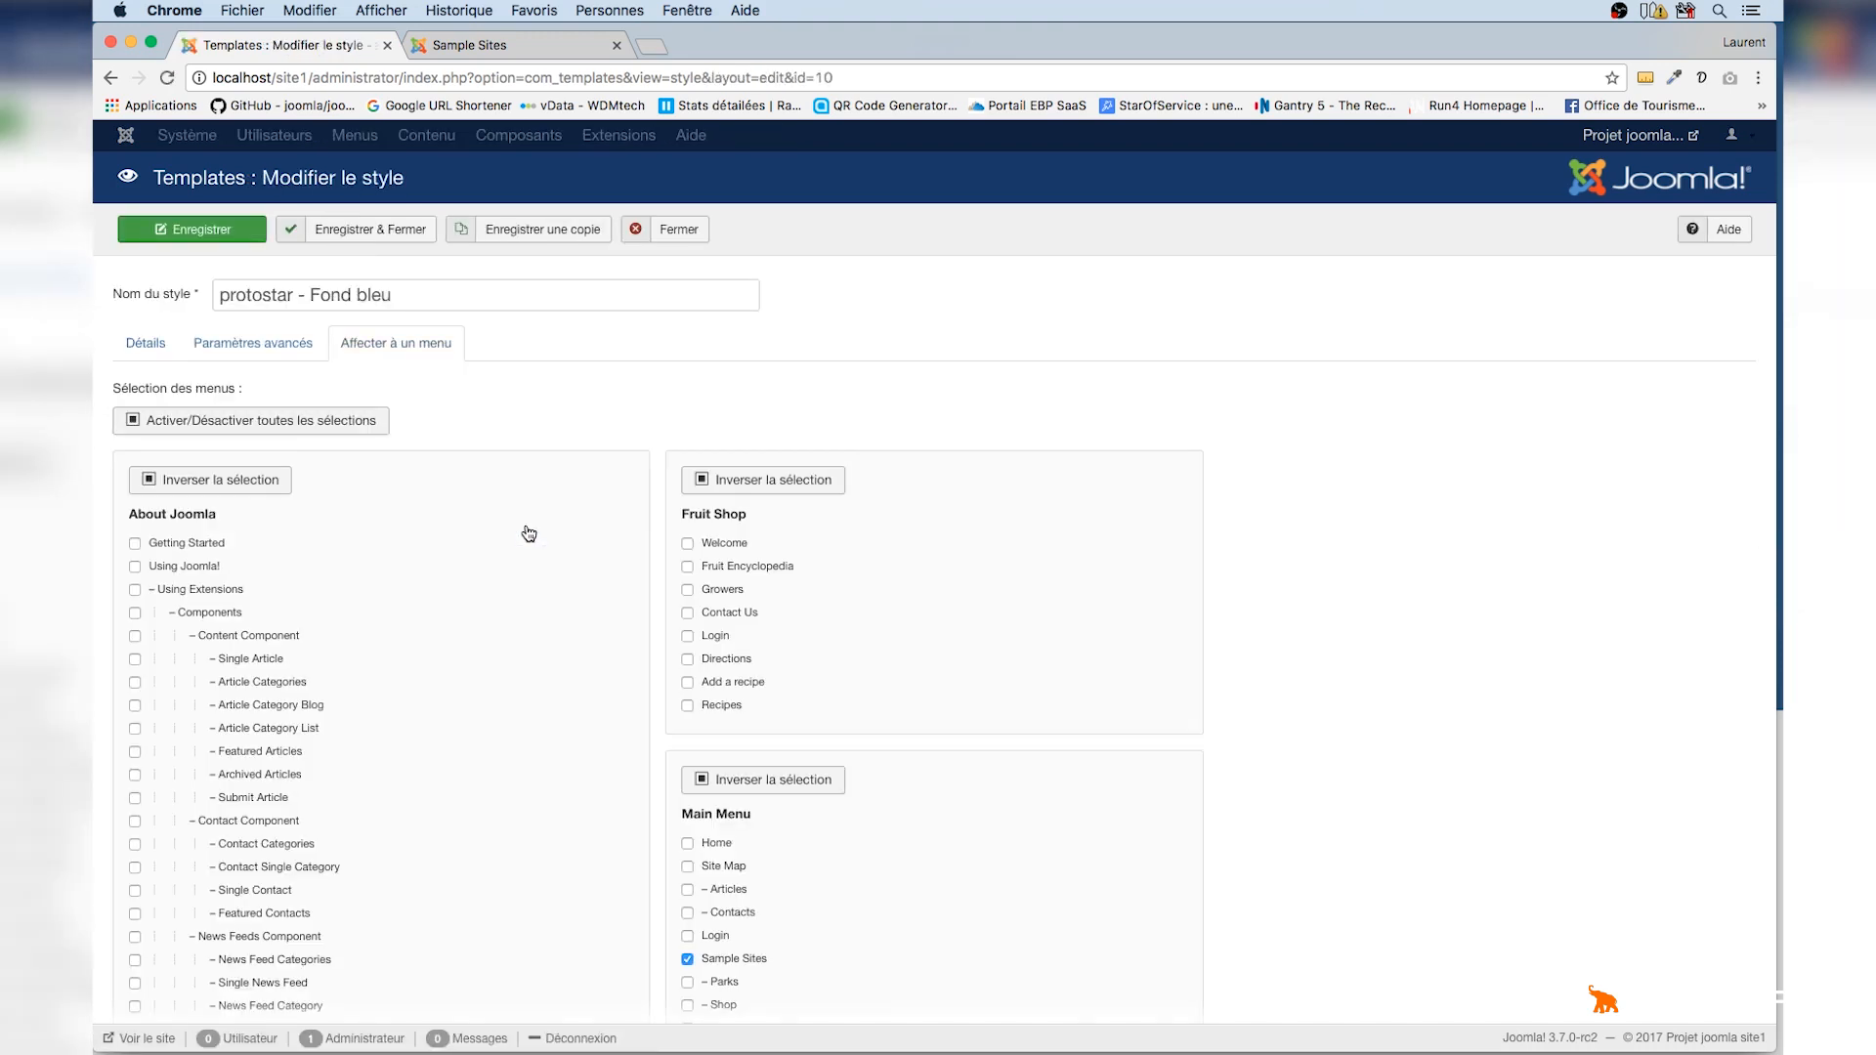
pyautogui.click(295, 350)
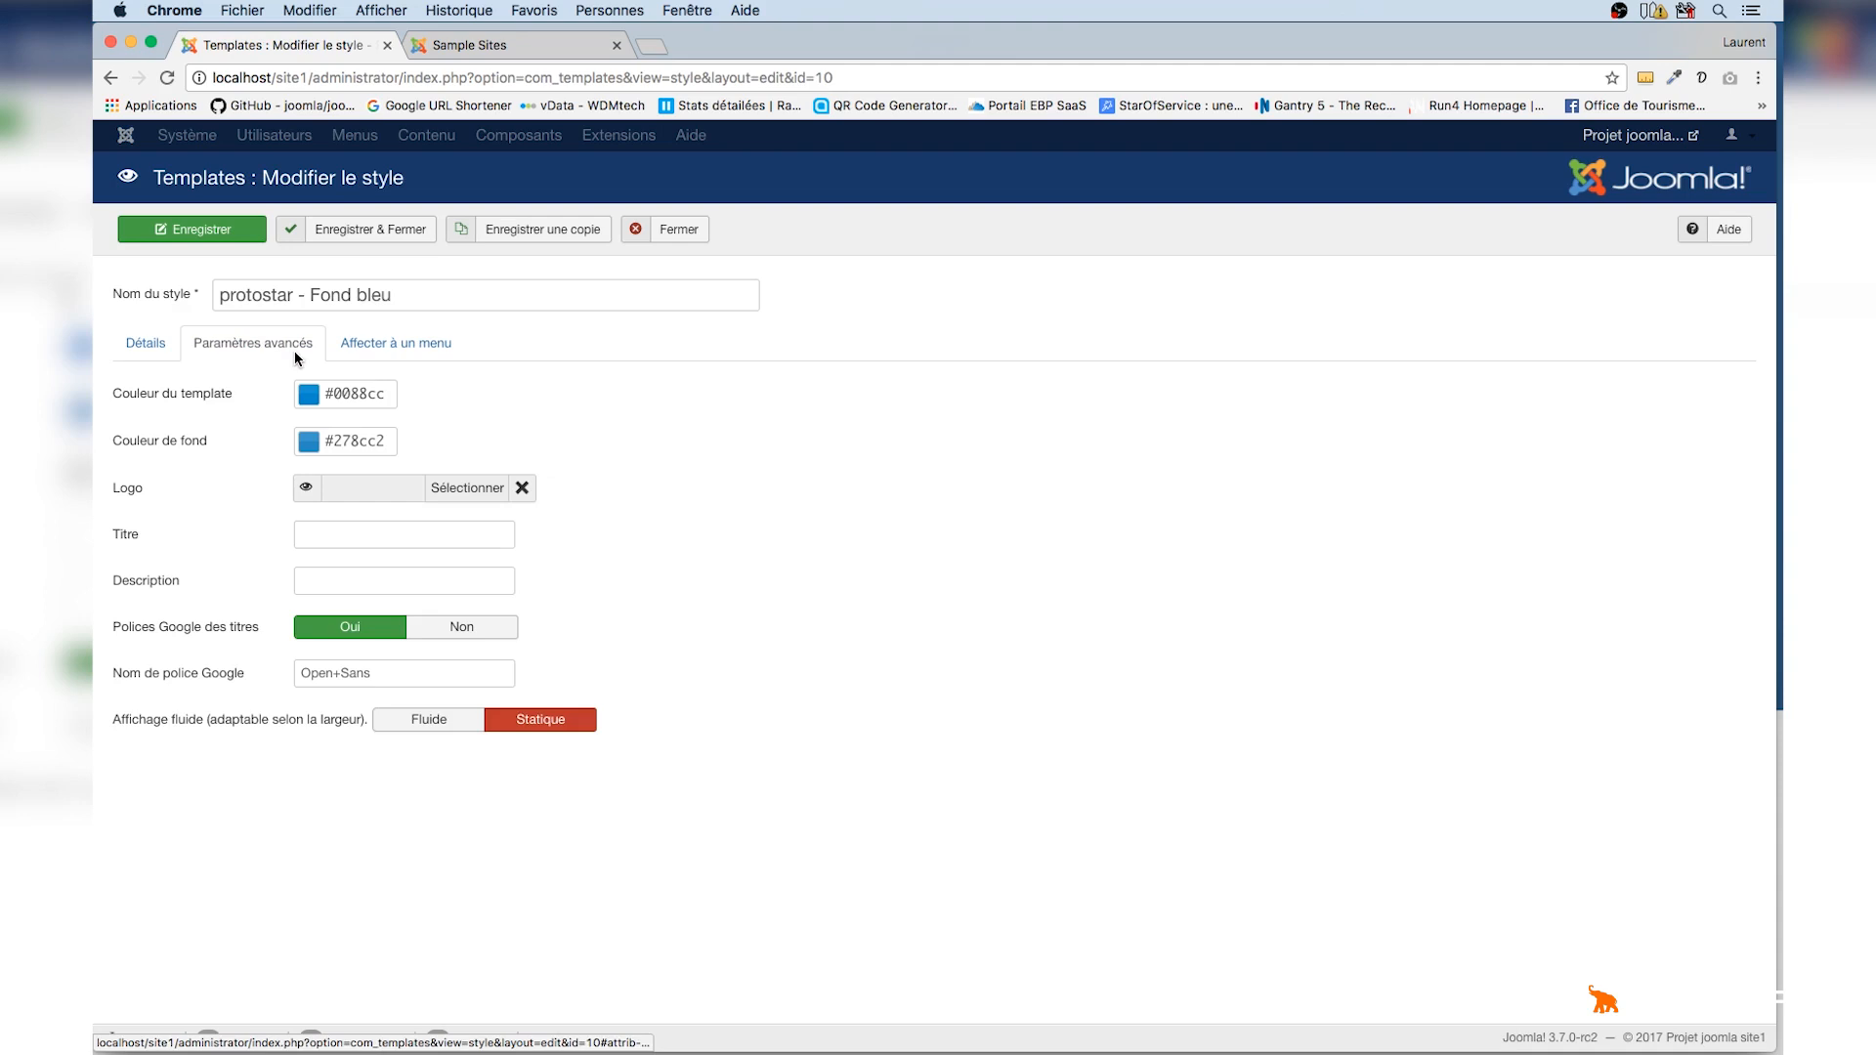
pyautogui.moveTo(134, 406)
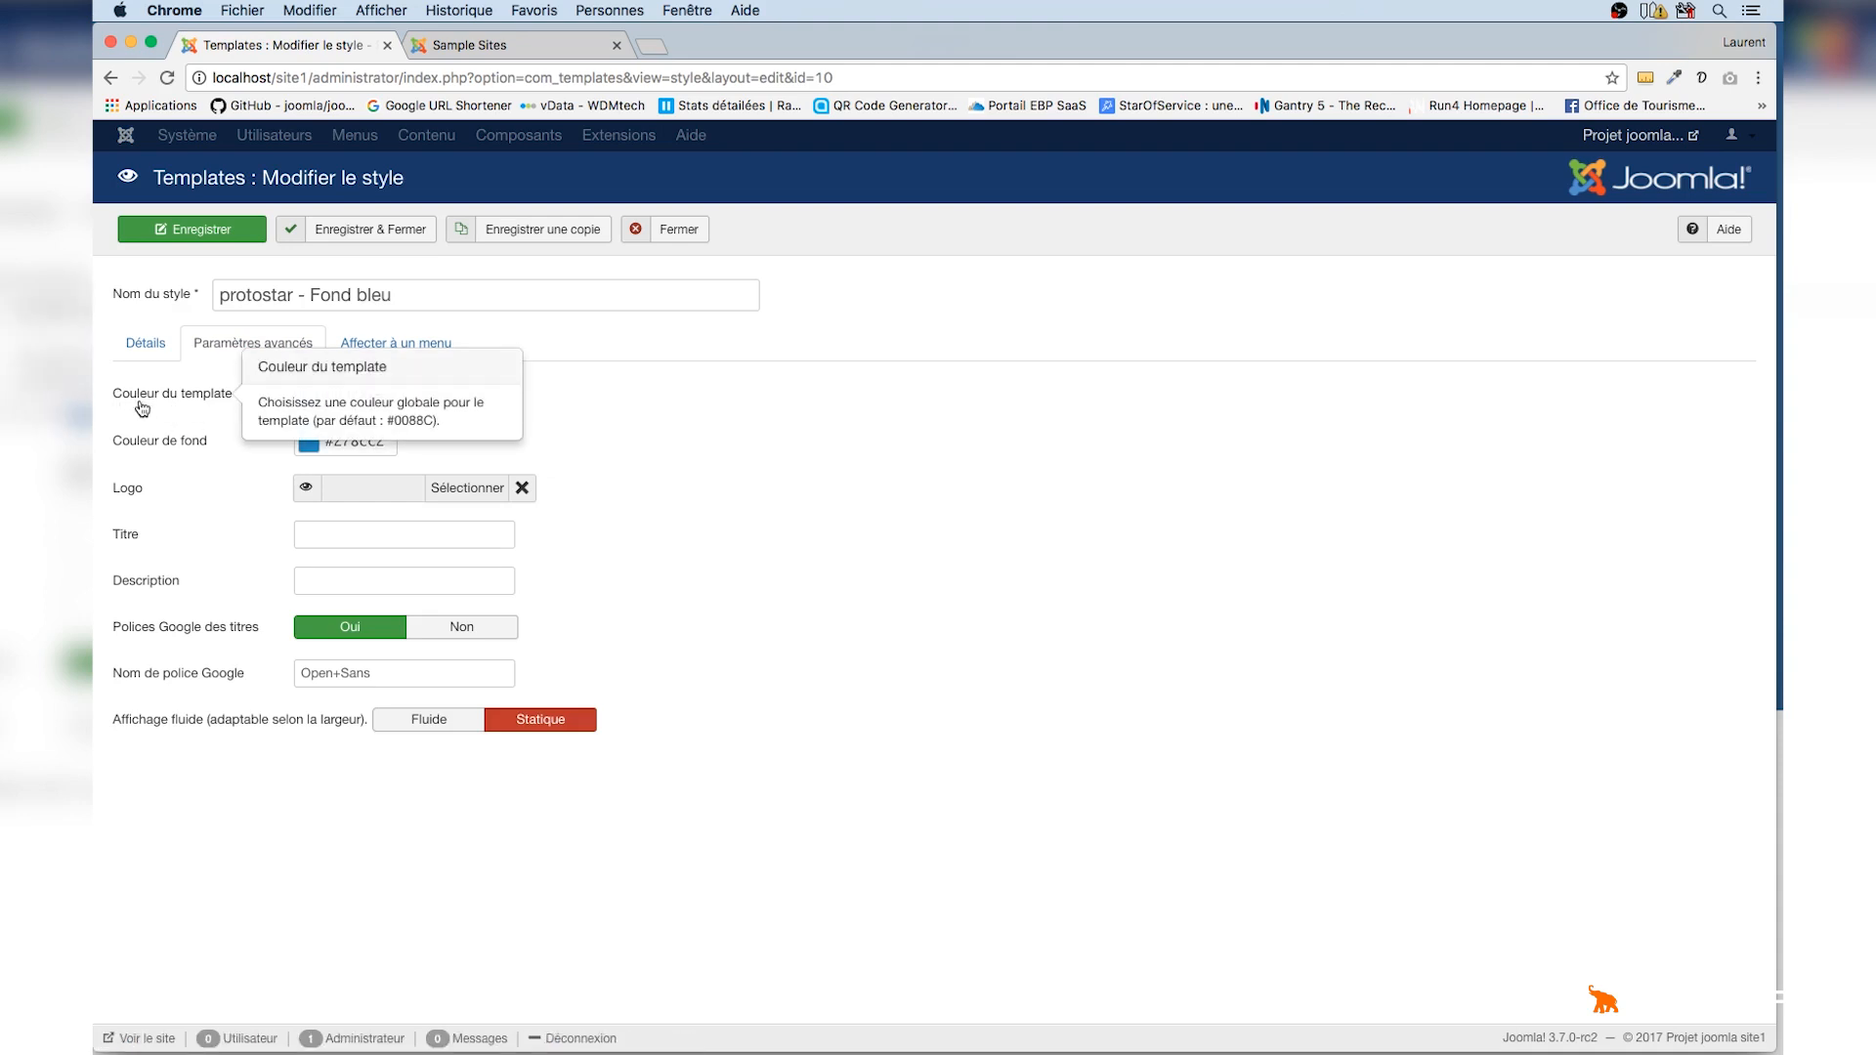
pyautogui.click(368, 396)
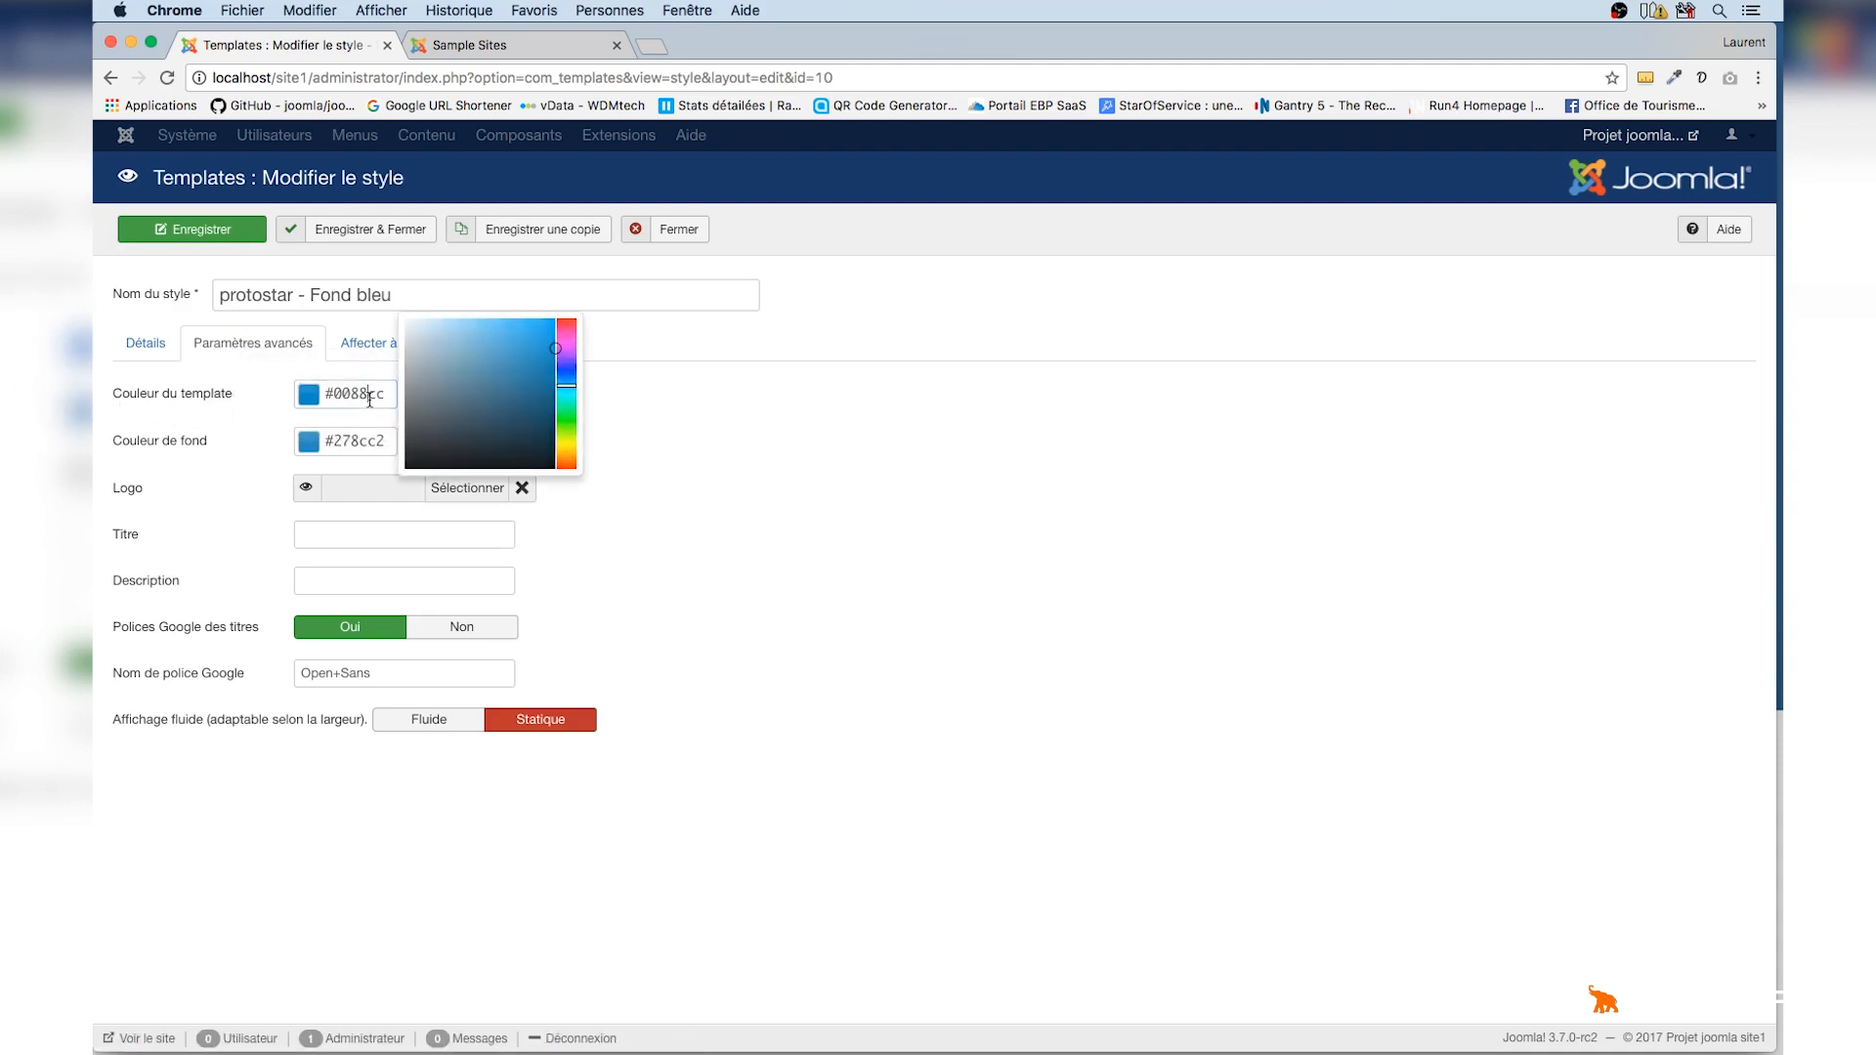
pyautogui.moveTo(568, 376)
pyautogui.mouseDown()
pyautogui.moveTo(566, 322)
pyautogui.moveTo(527, 338)
pyautogui.mouseUp()
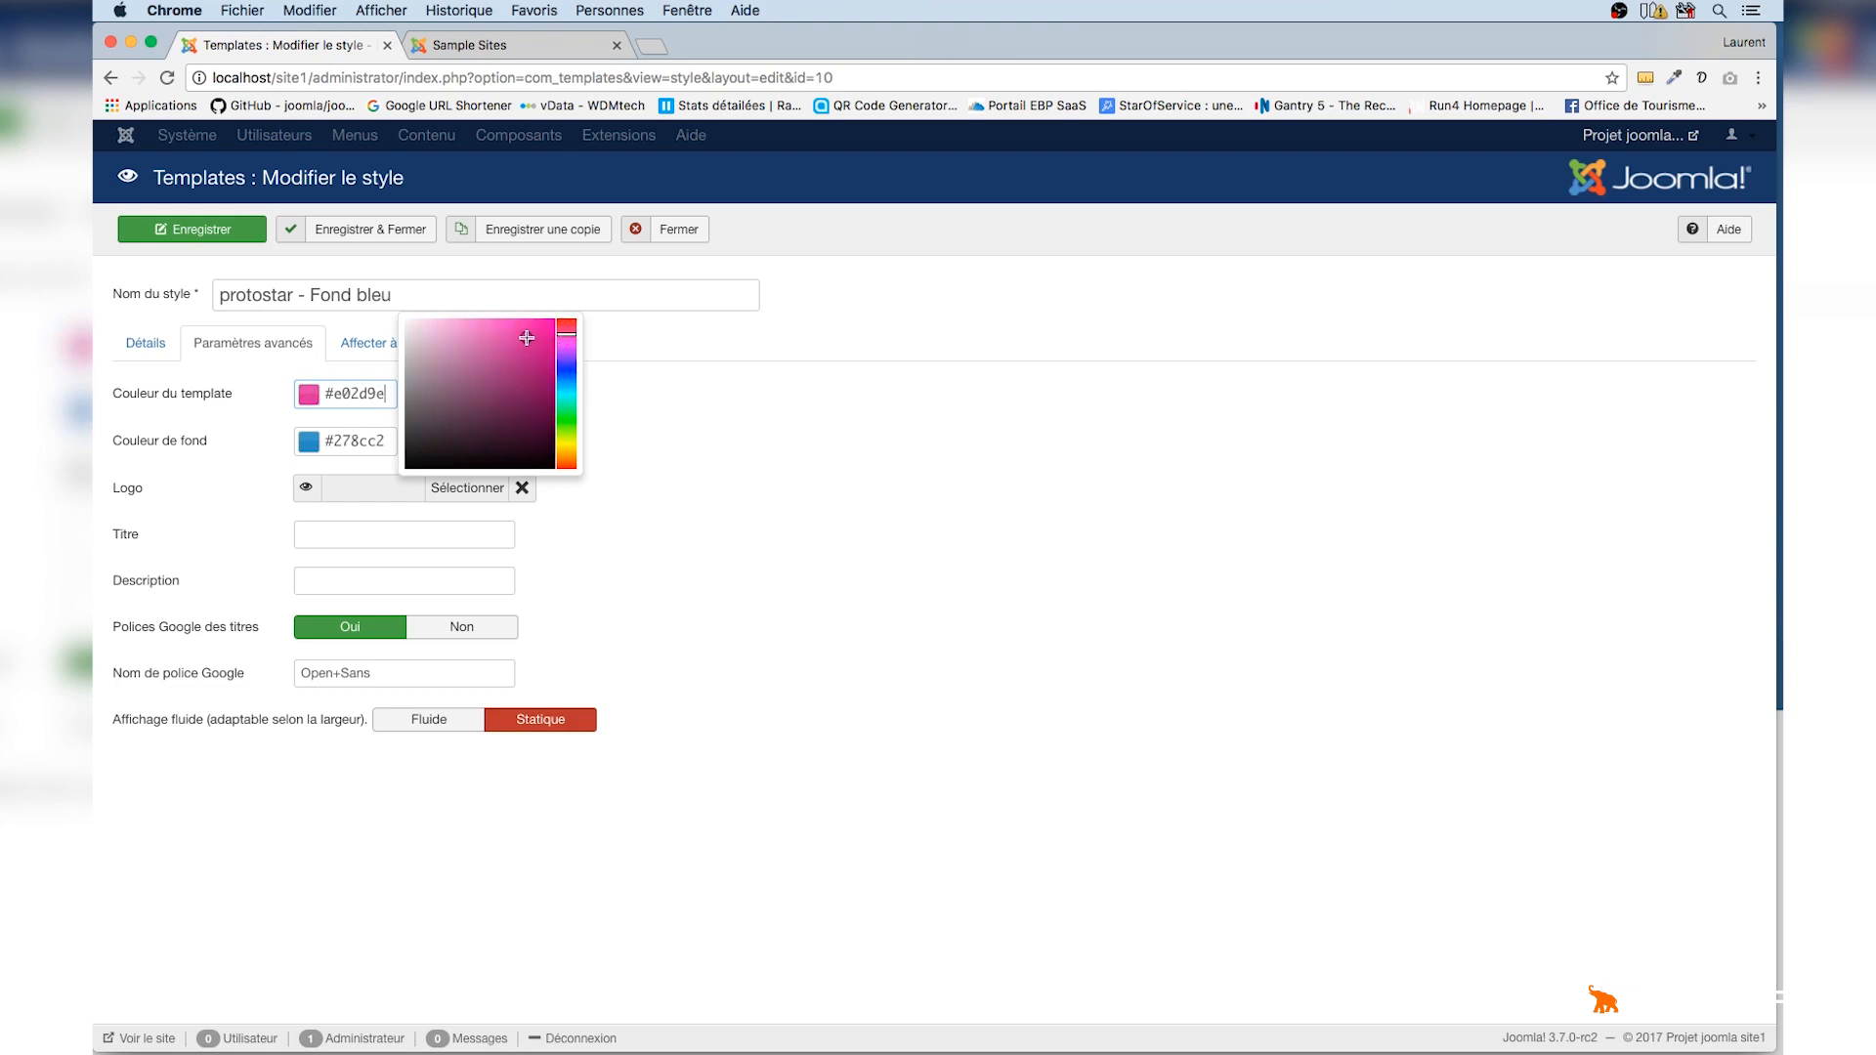
pyautogui.click(709, 376)
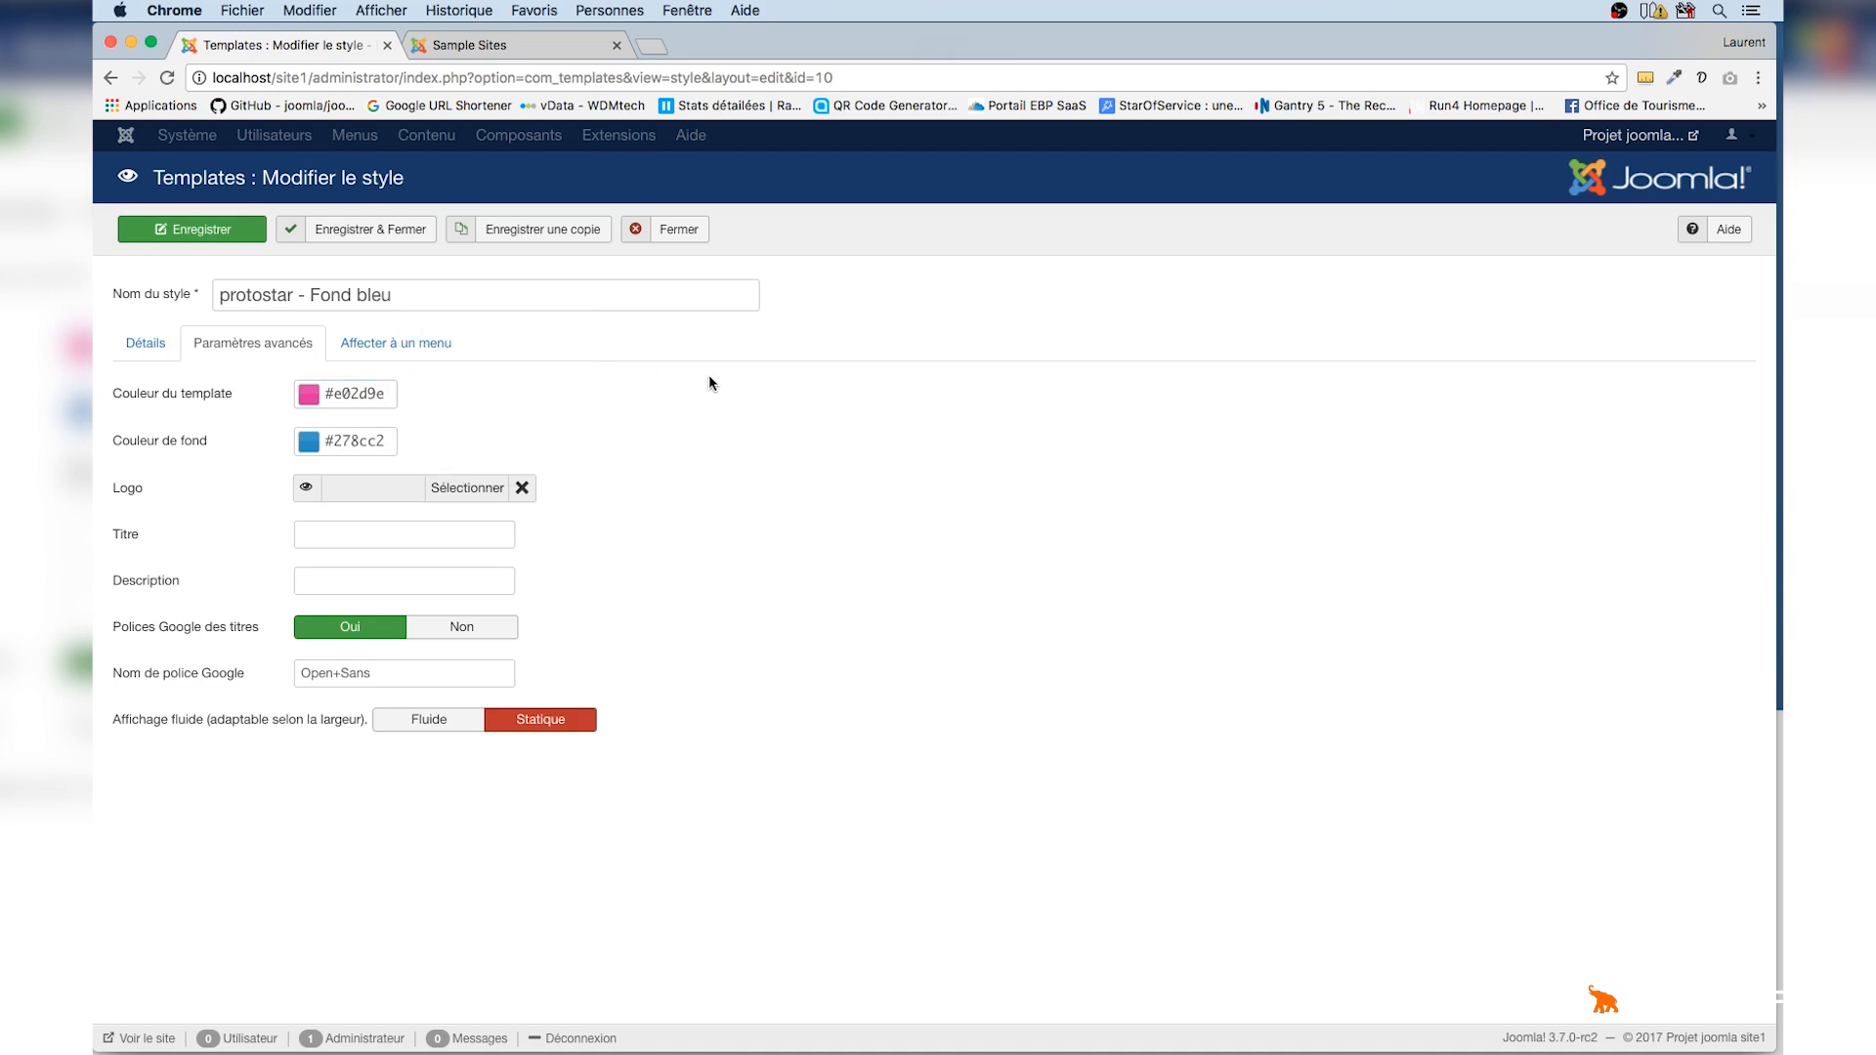
pyautogui.click(191, 229)
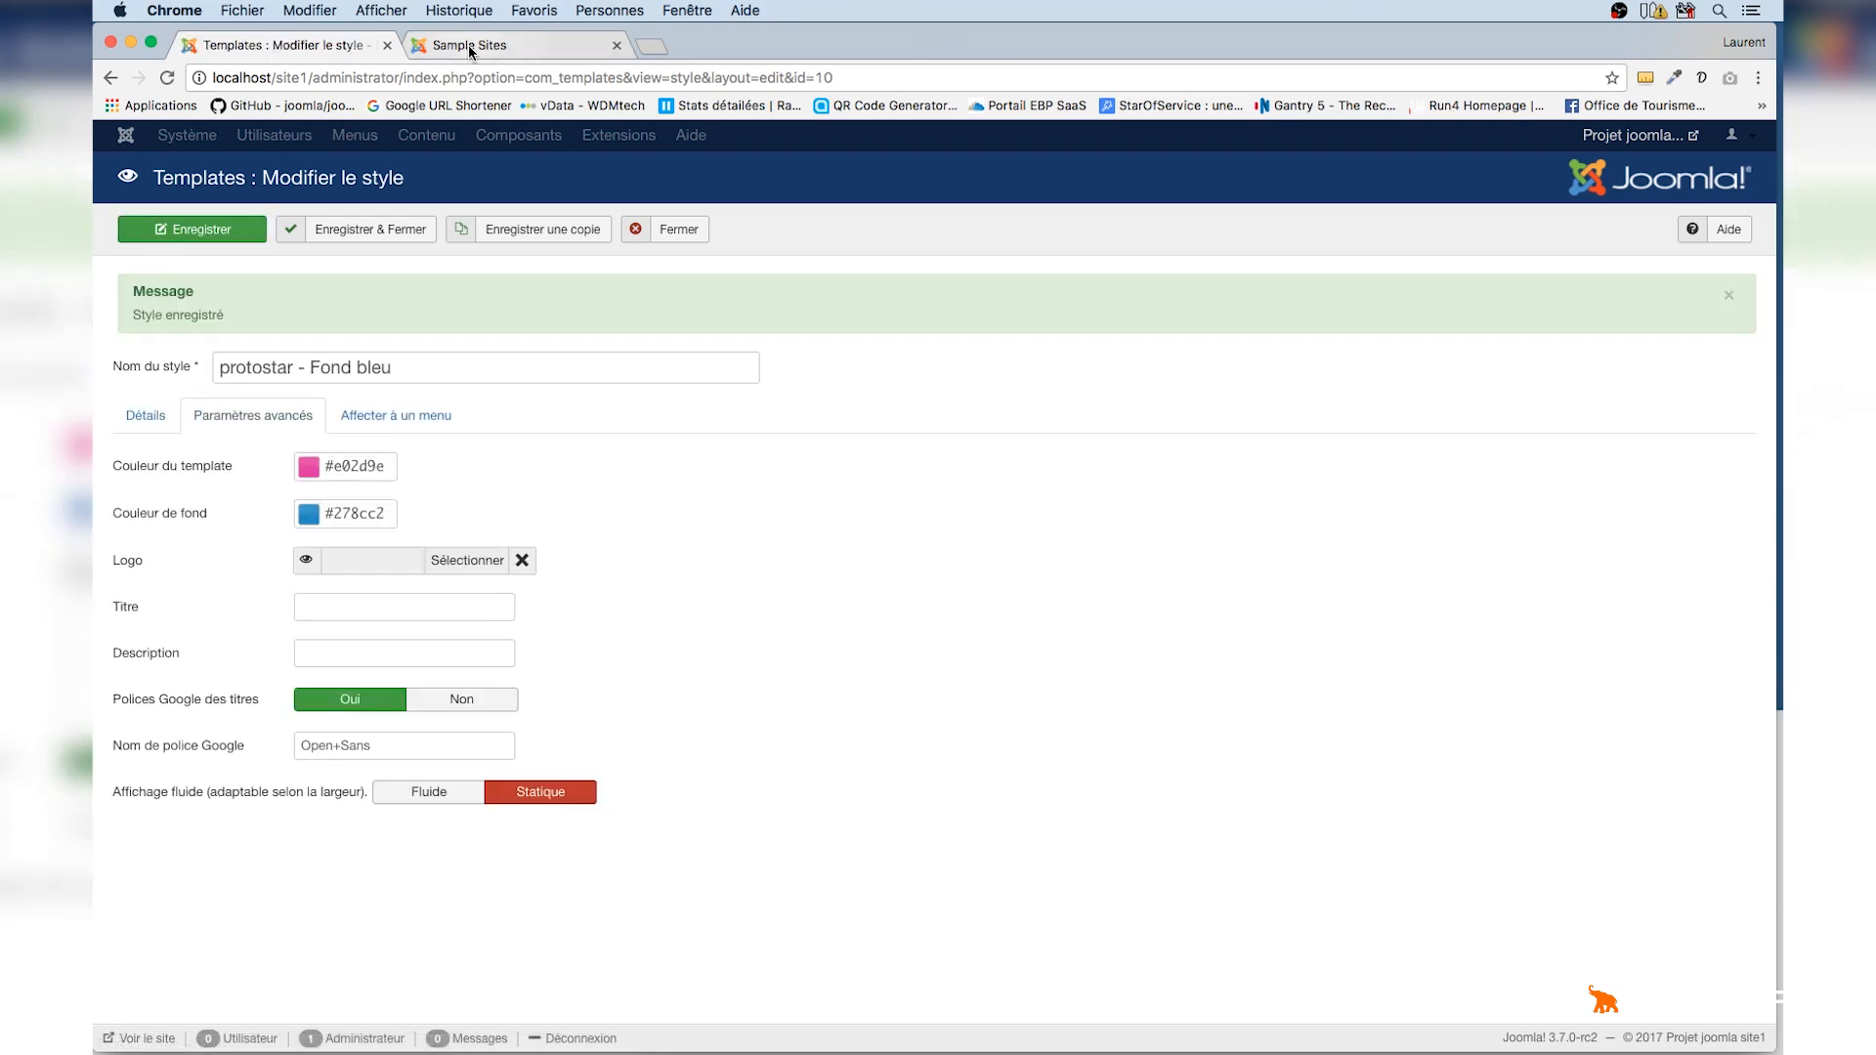
# Reload the public Sample Sites page to check its link and button colours, and compare them with the Home page.
pyautogui.click(467, 44)
pyautogui.press('super+r')
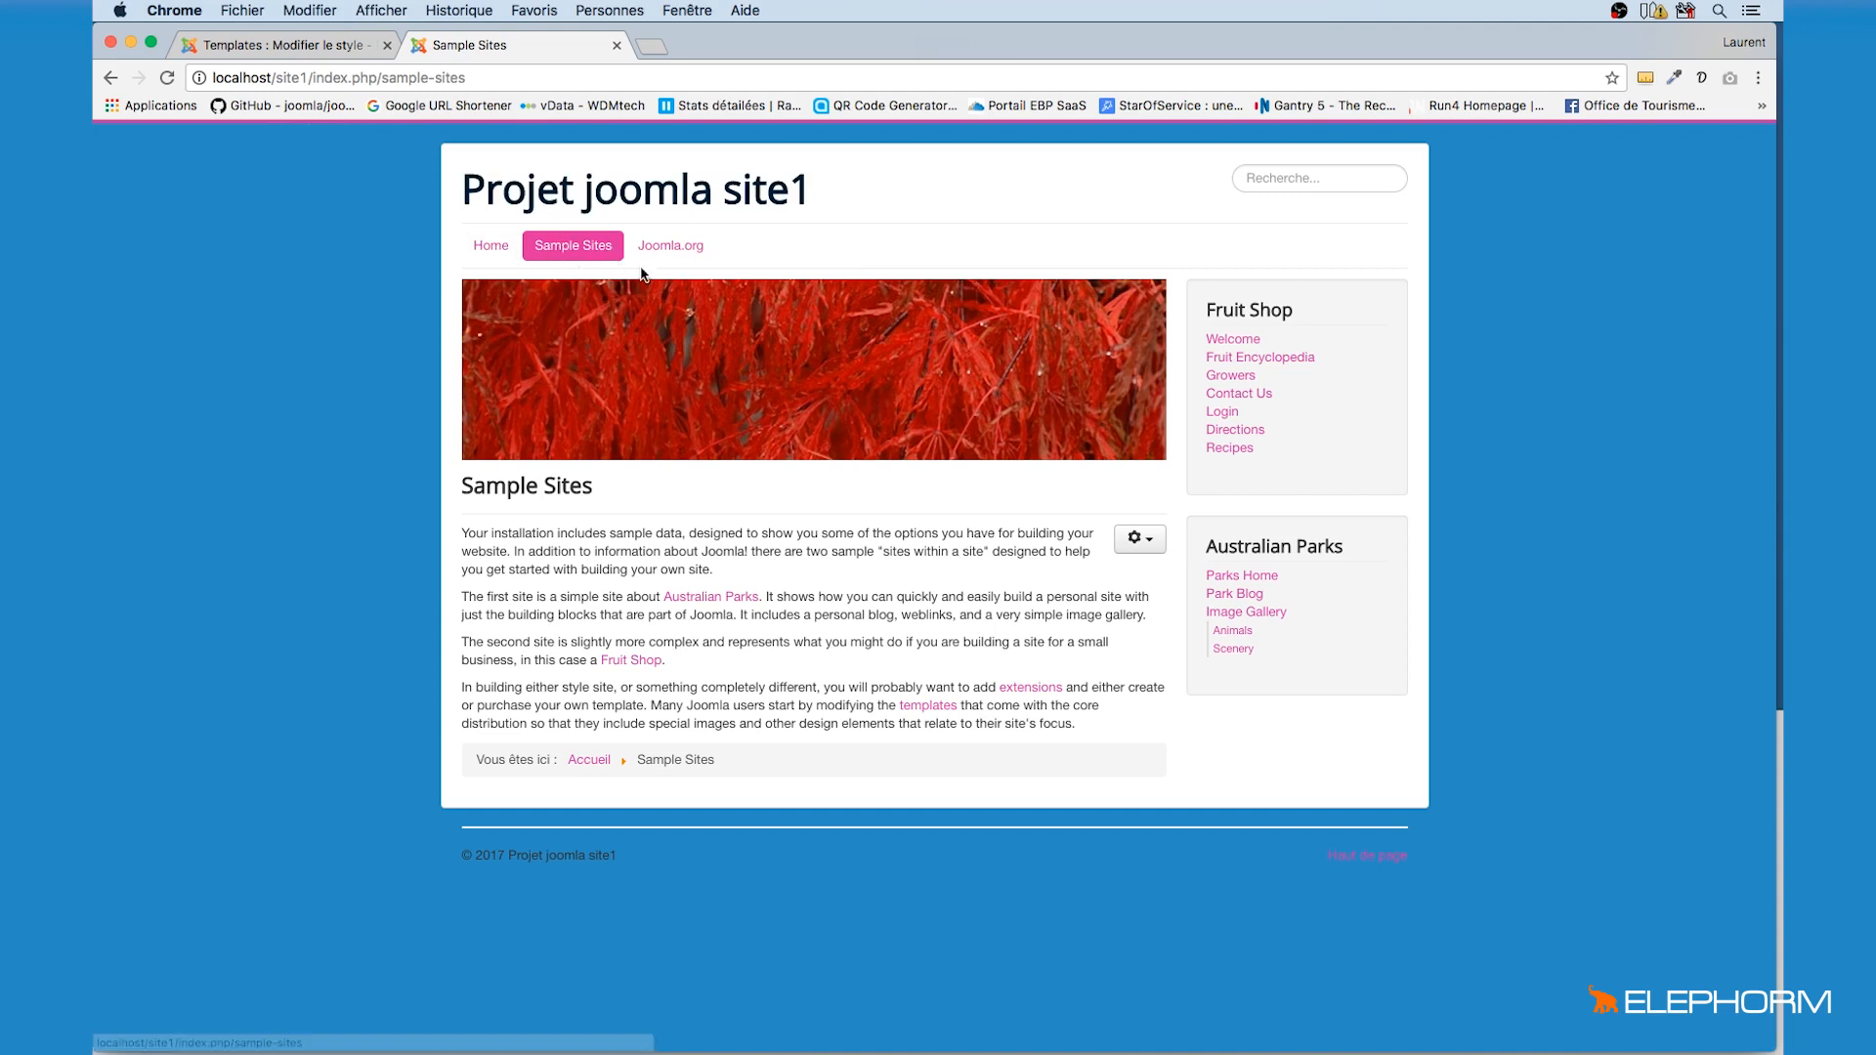
pyautogui.click(494, 251)
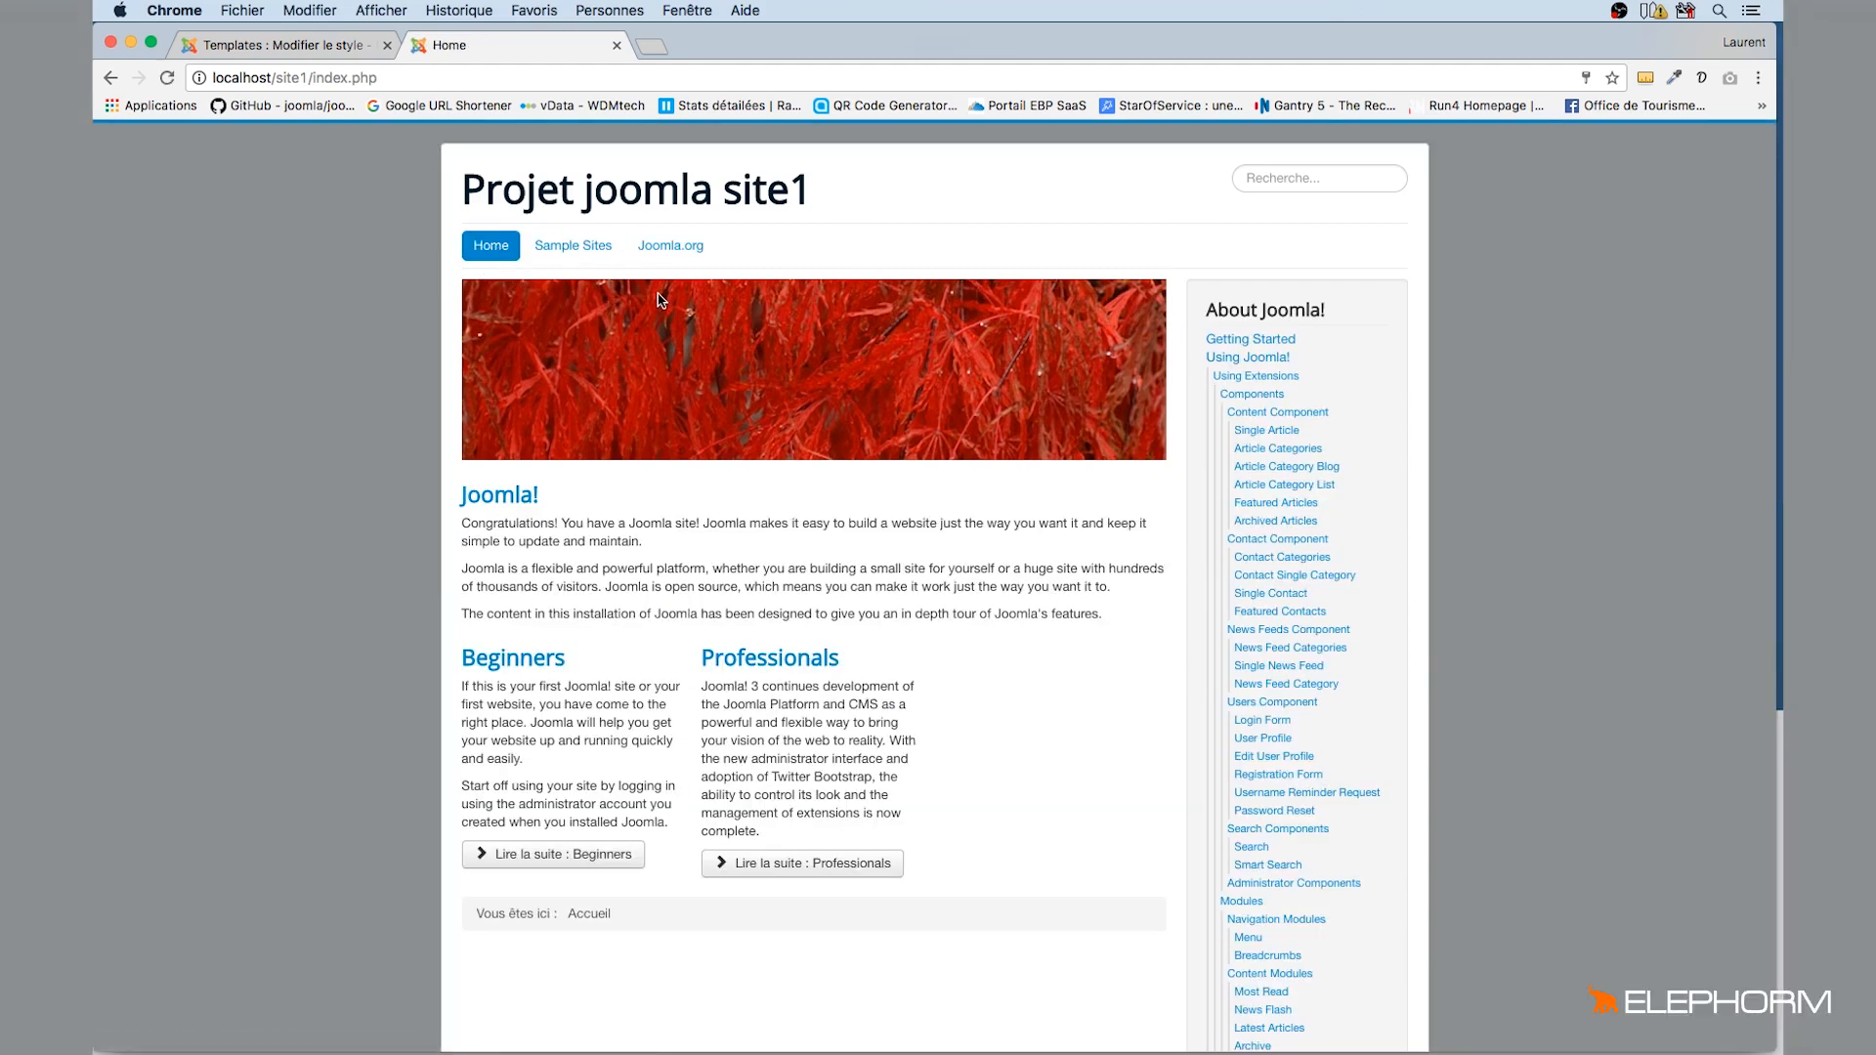
# Save and close the protostar - Fond bleu style, and review both protostar styles' page assignments in the styles list.
pyautogui.click(311, 44)
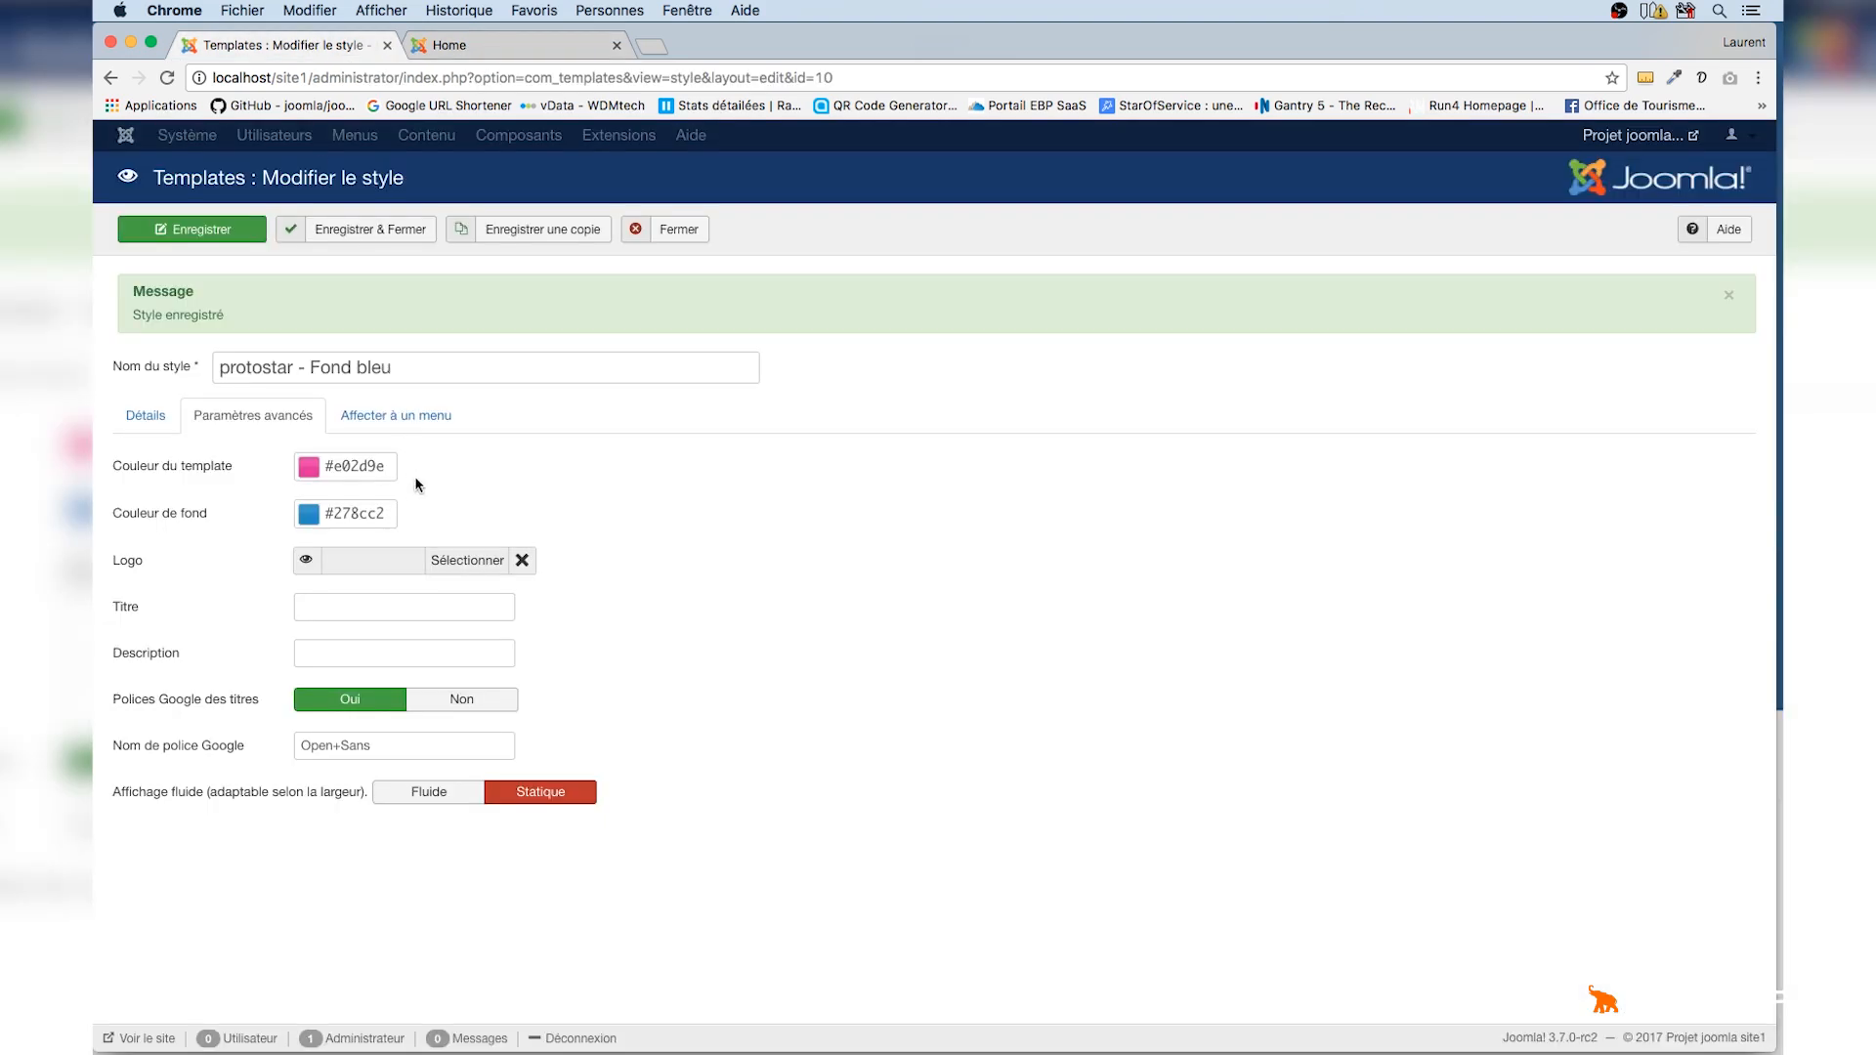
pyautogui.click(369, 230)
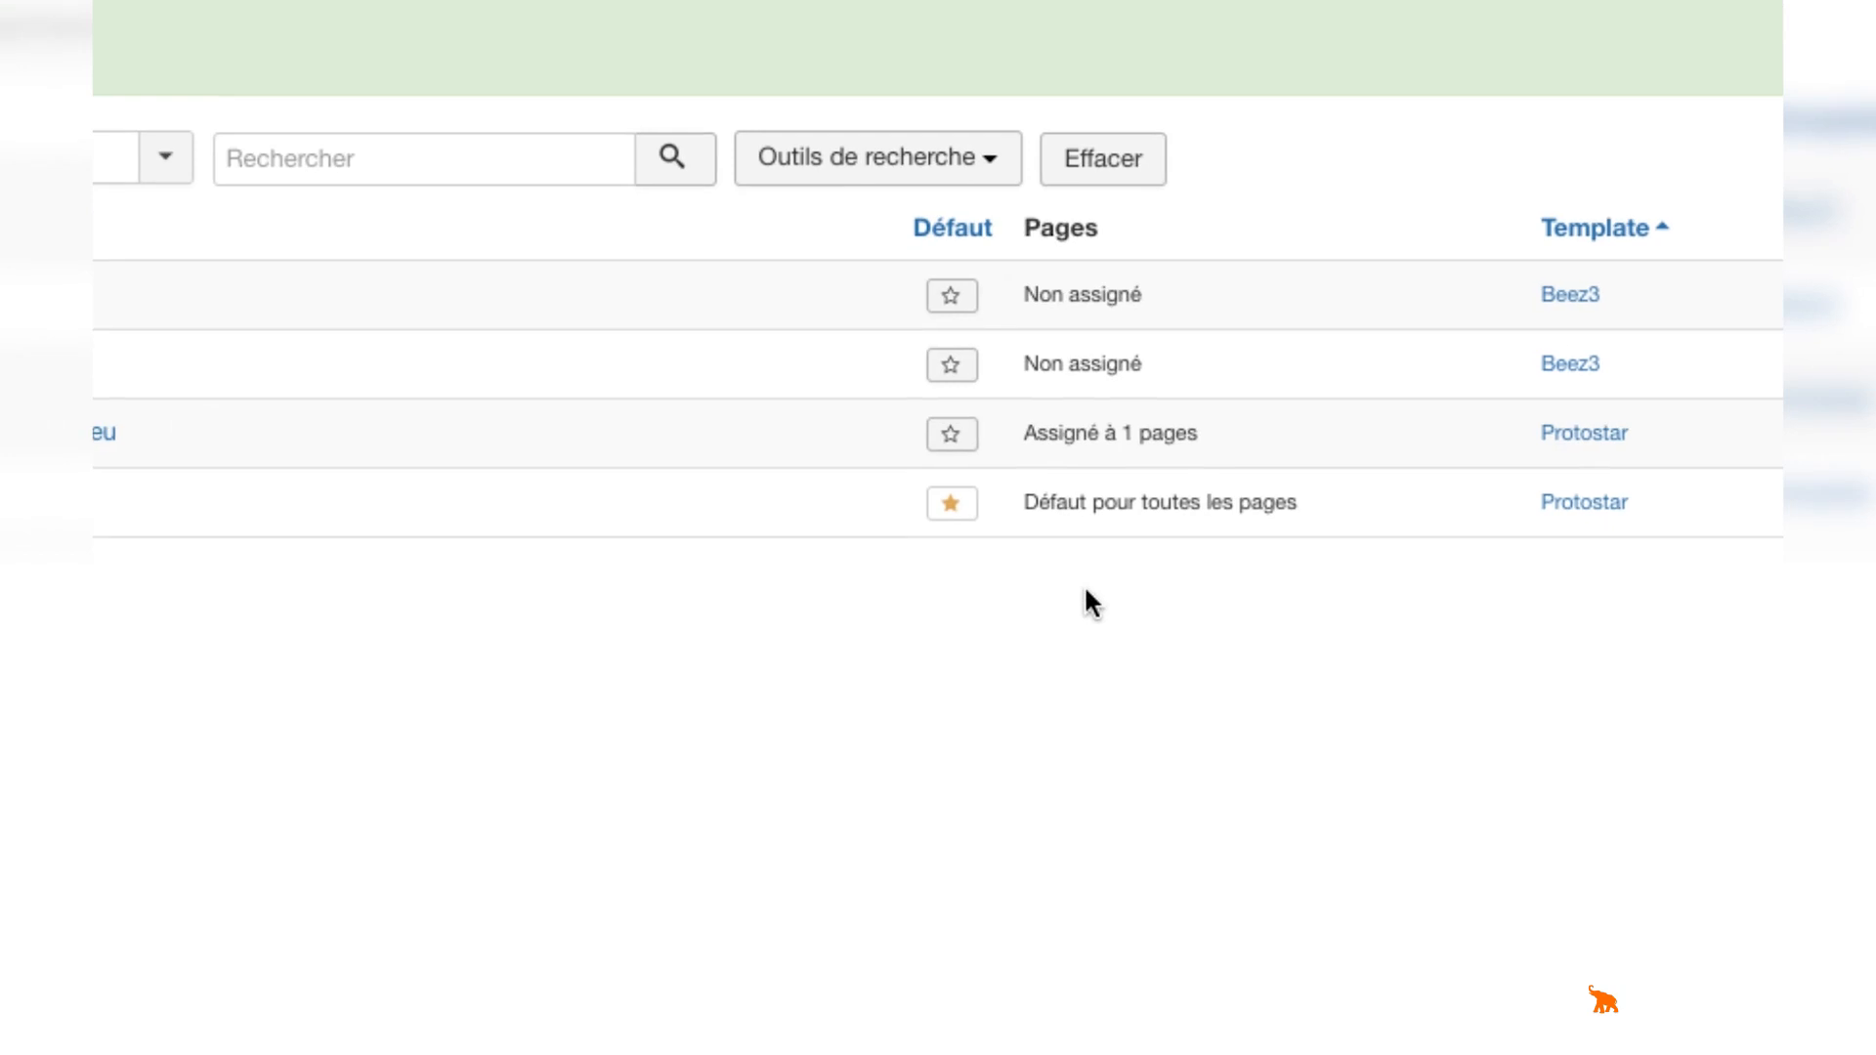
pyautogui.moveTo(1204, 431); pyautogui.dragTo(1029, 433)
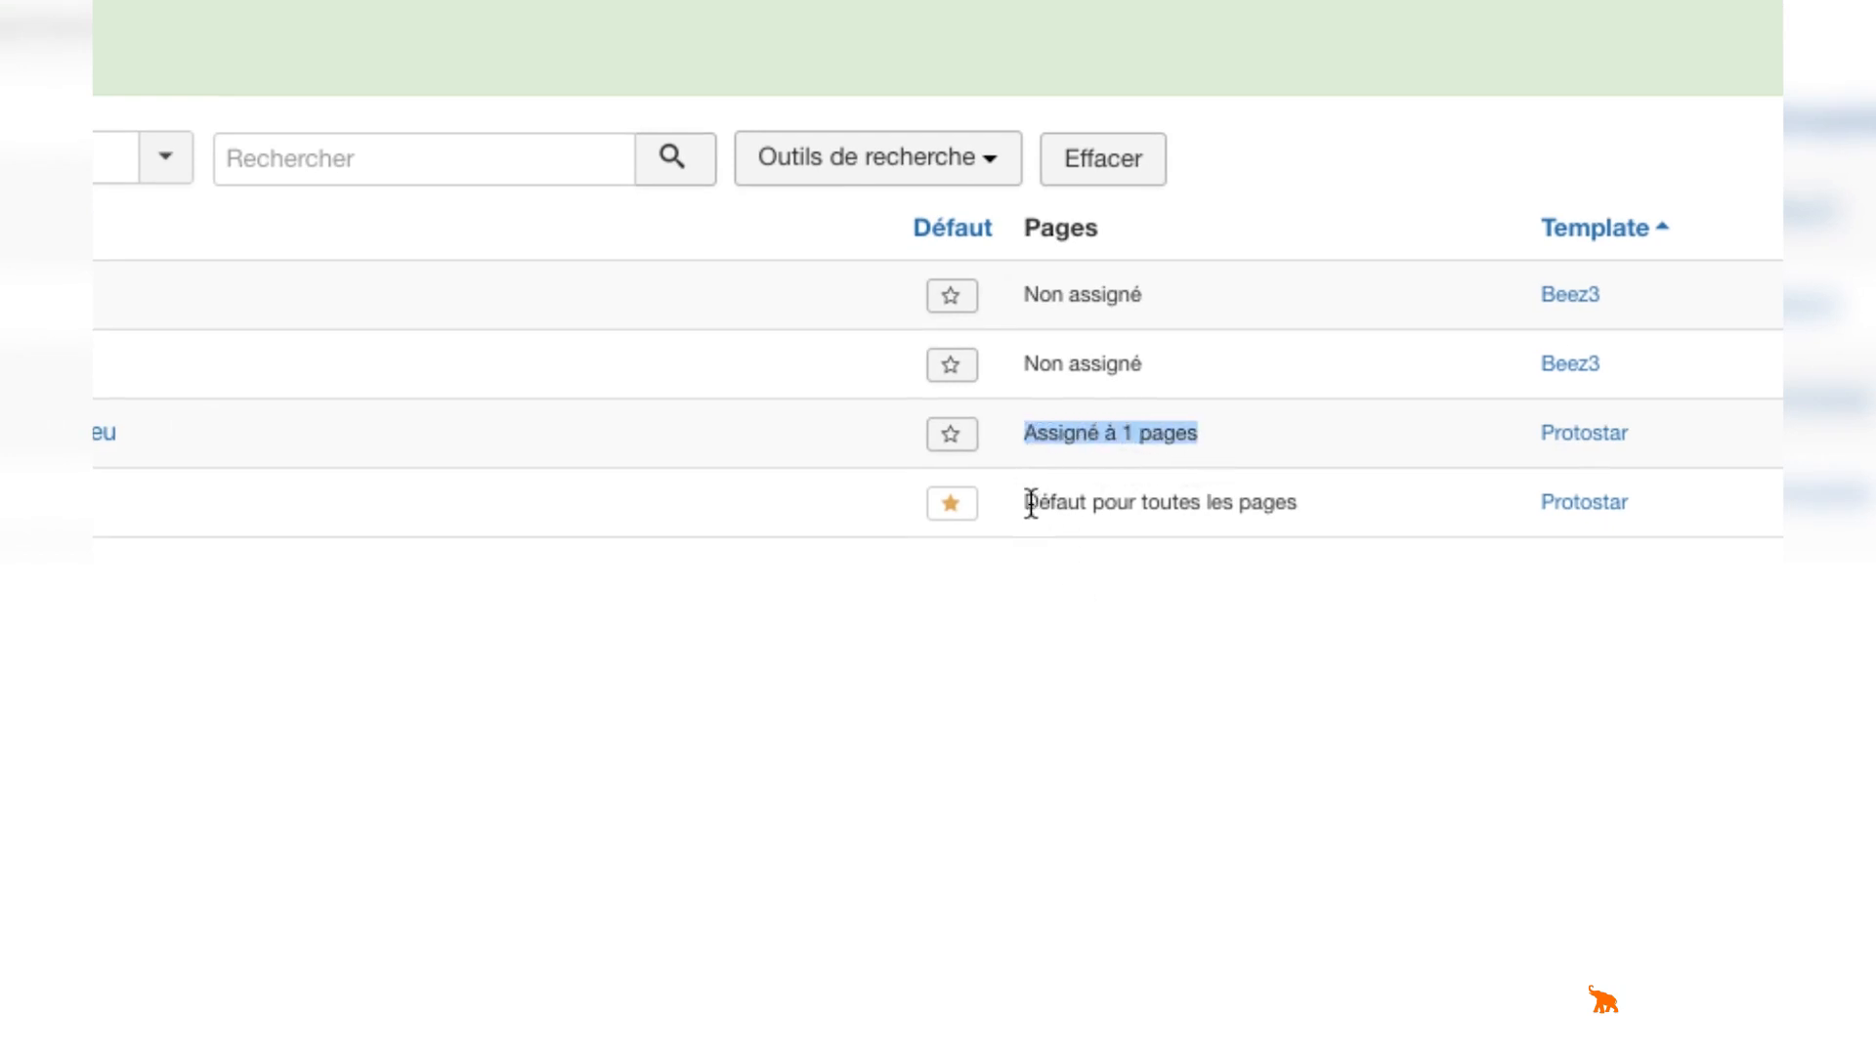
pyautogui.moveTo(1026, 503); pyautogui.dragTo(1300, 501)
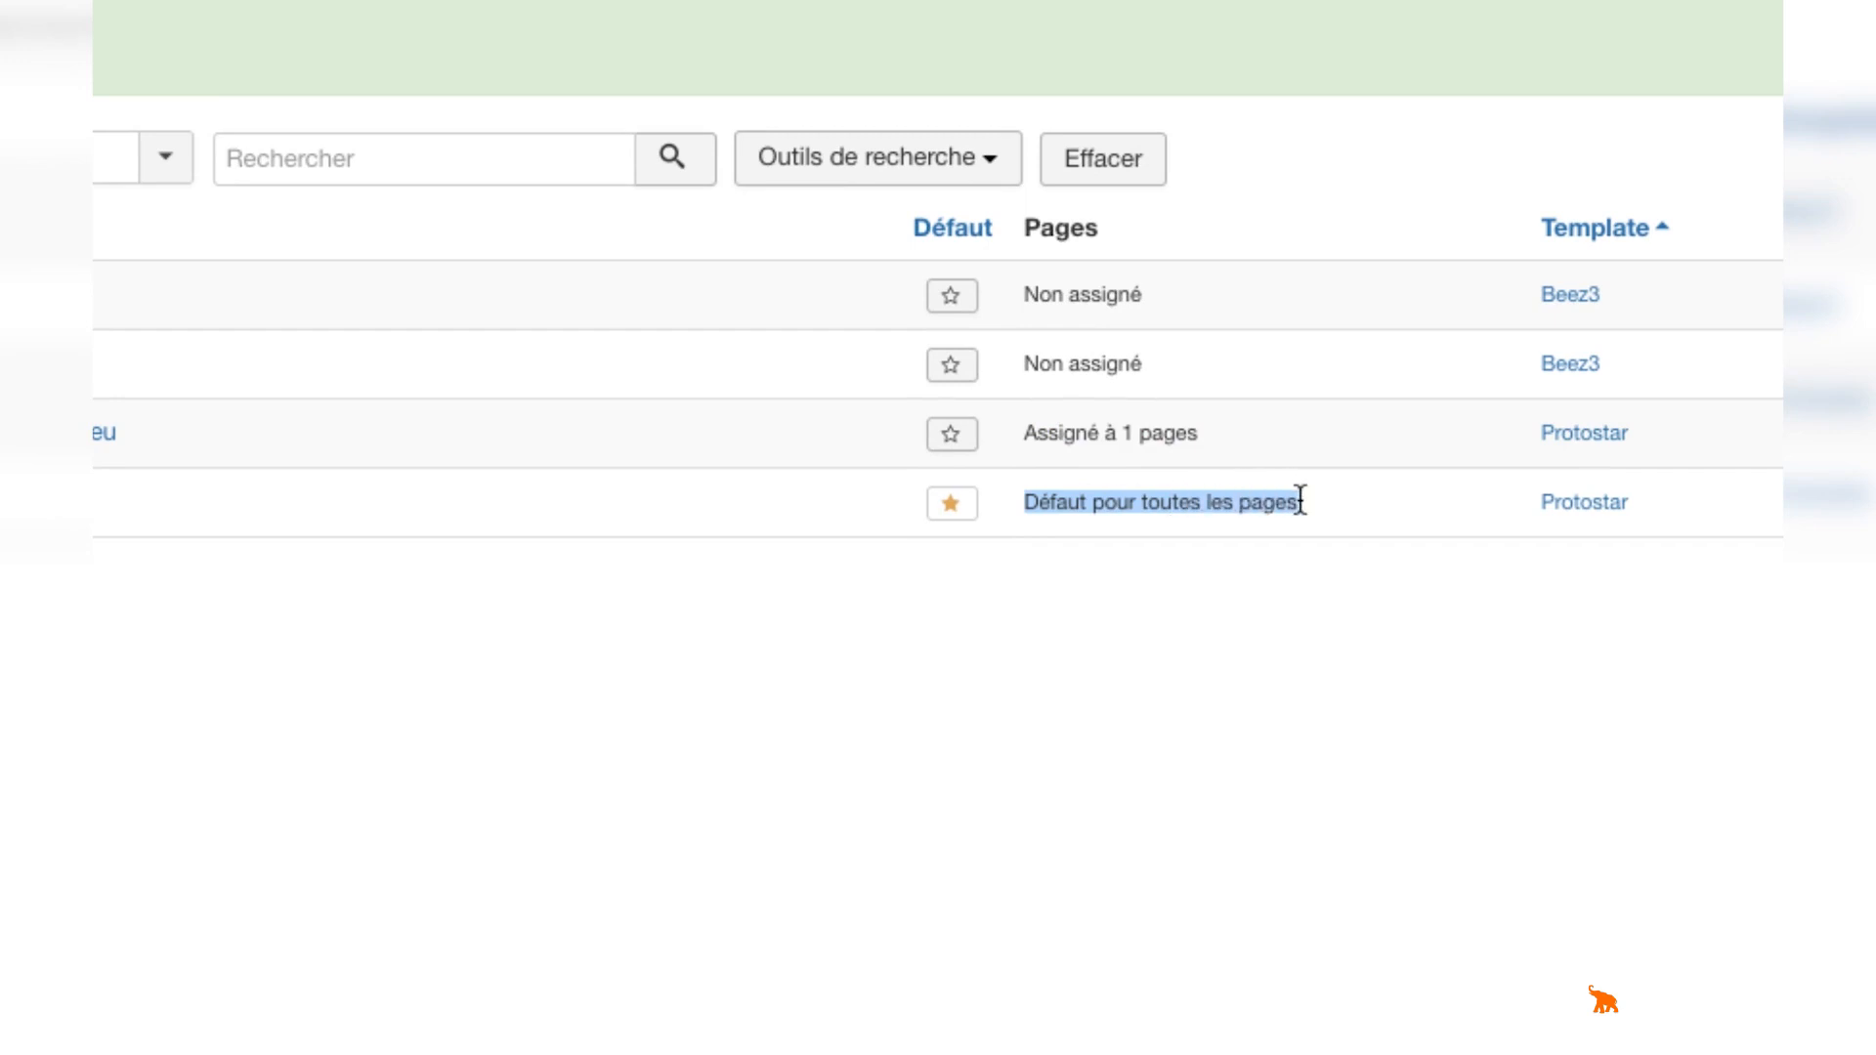
pyautogui.moveTo(1224, 432); pyautogui.dragTo(1027, 436)
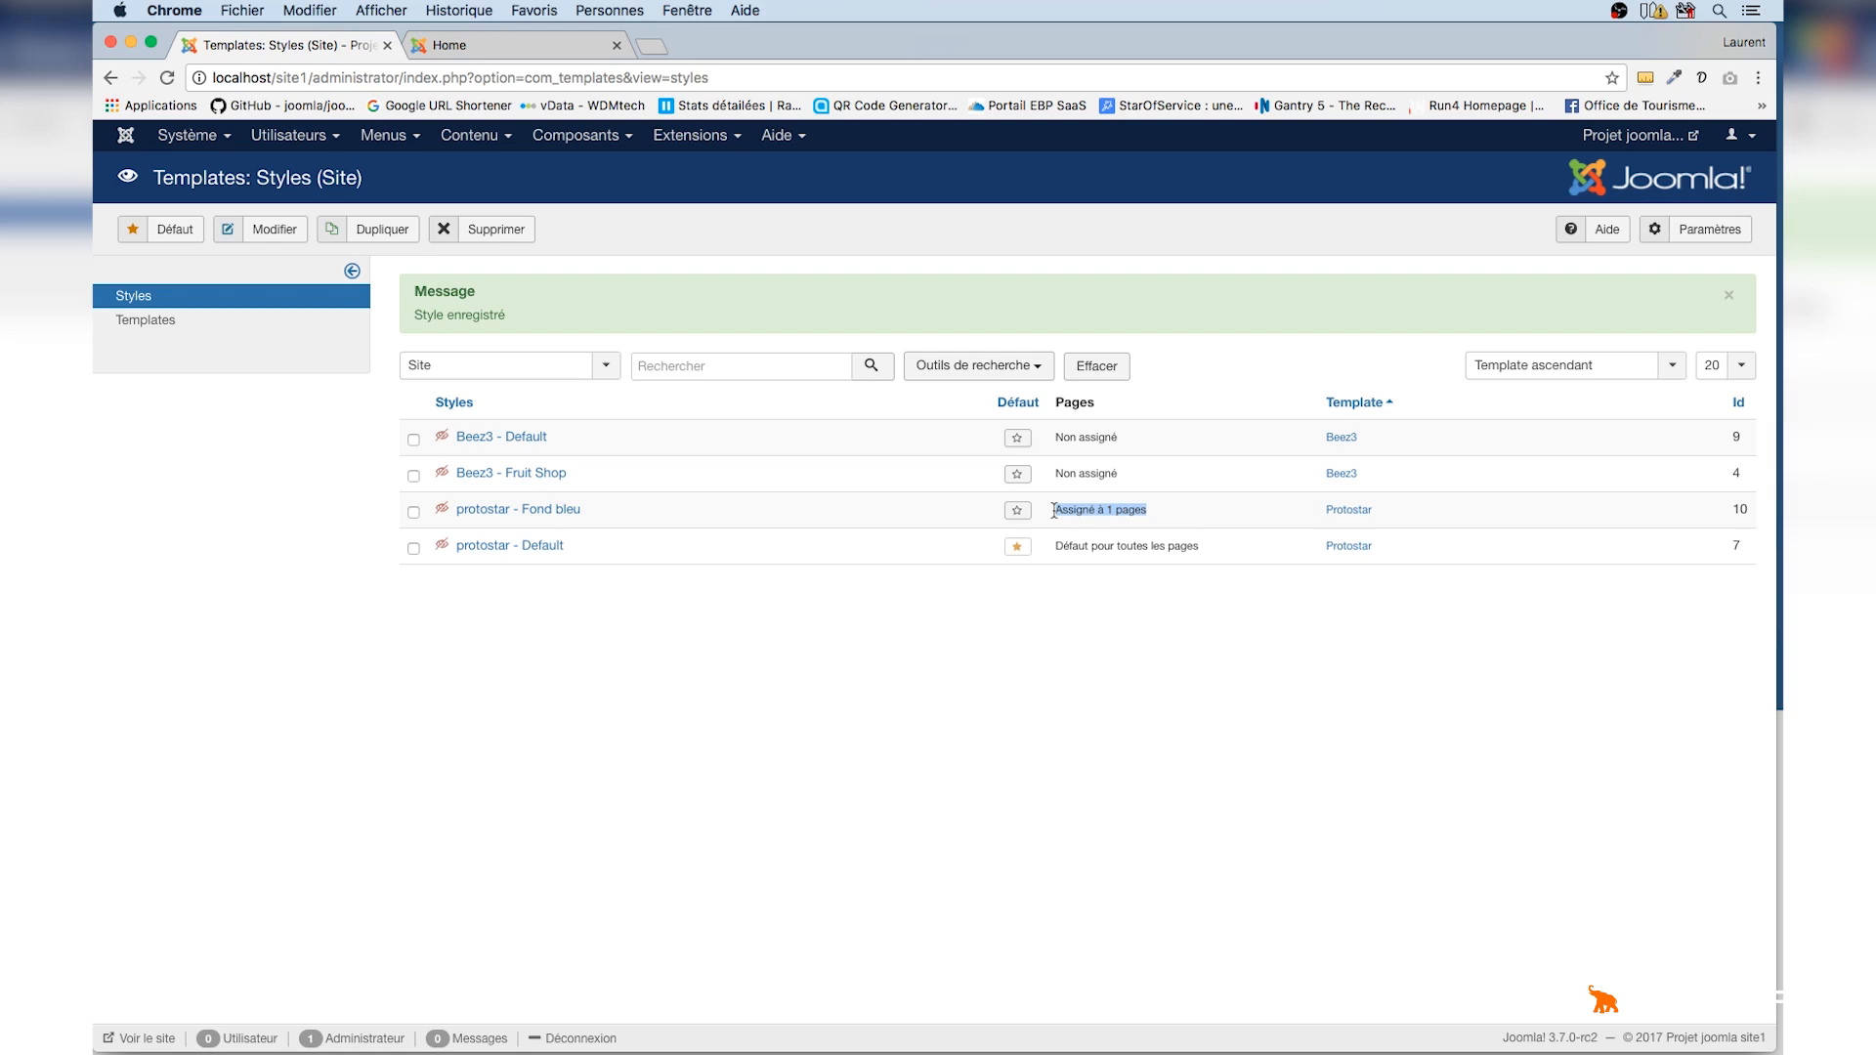
# Compare the public Home page with the page assignments of the Beez3 and protostar styles in the administrator list.
pyautogui.click(530, 64)
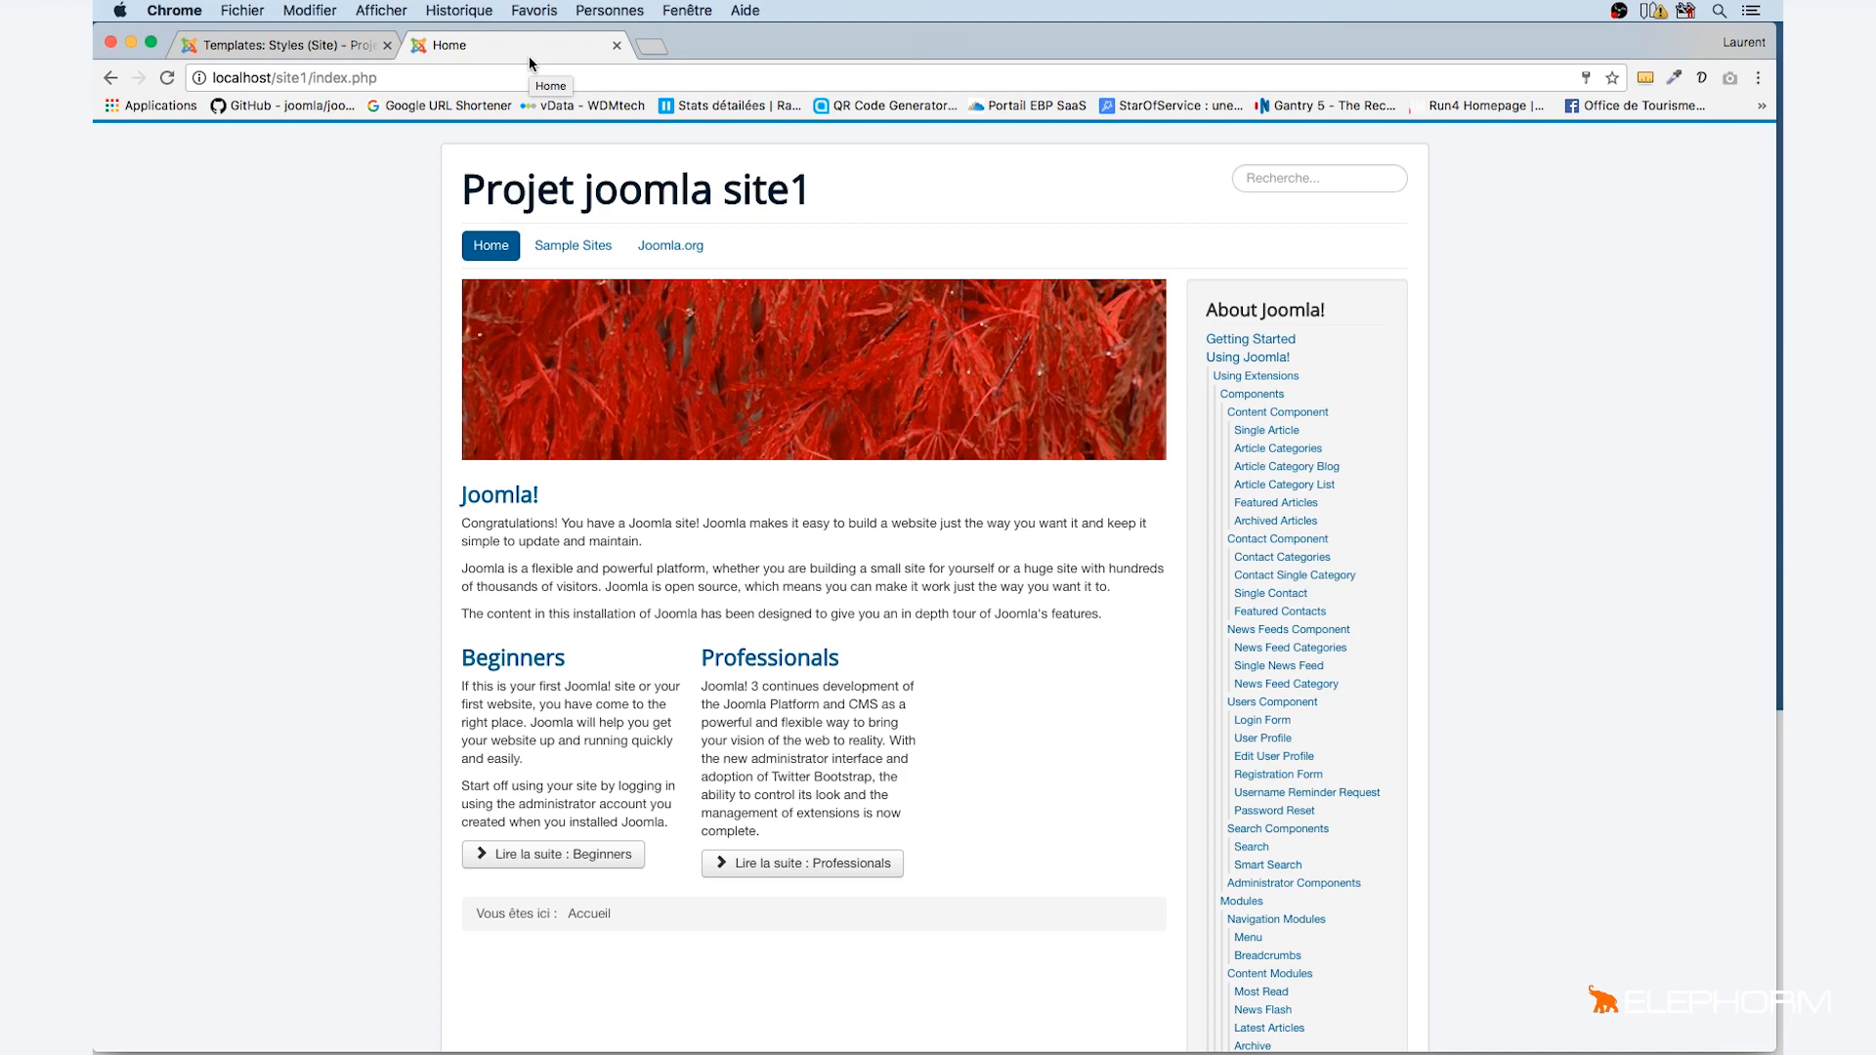
pyautogui.click(303, 47)
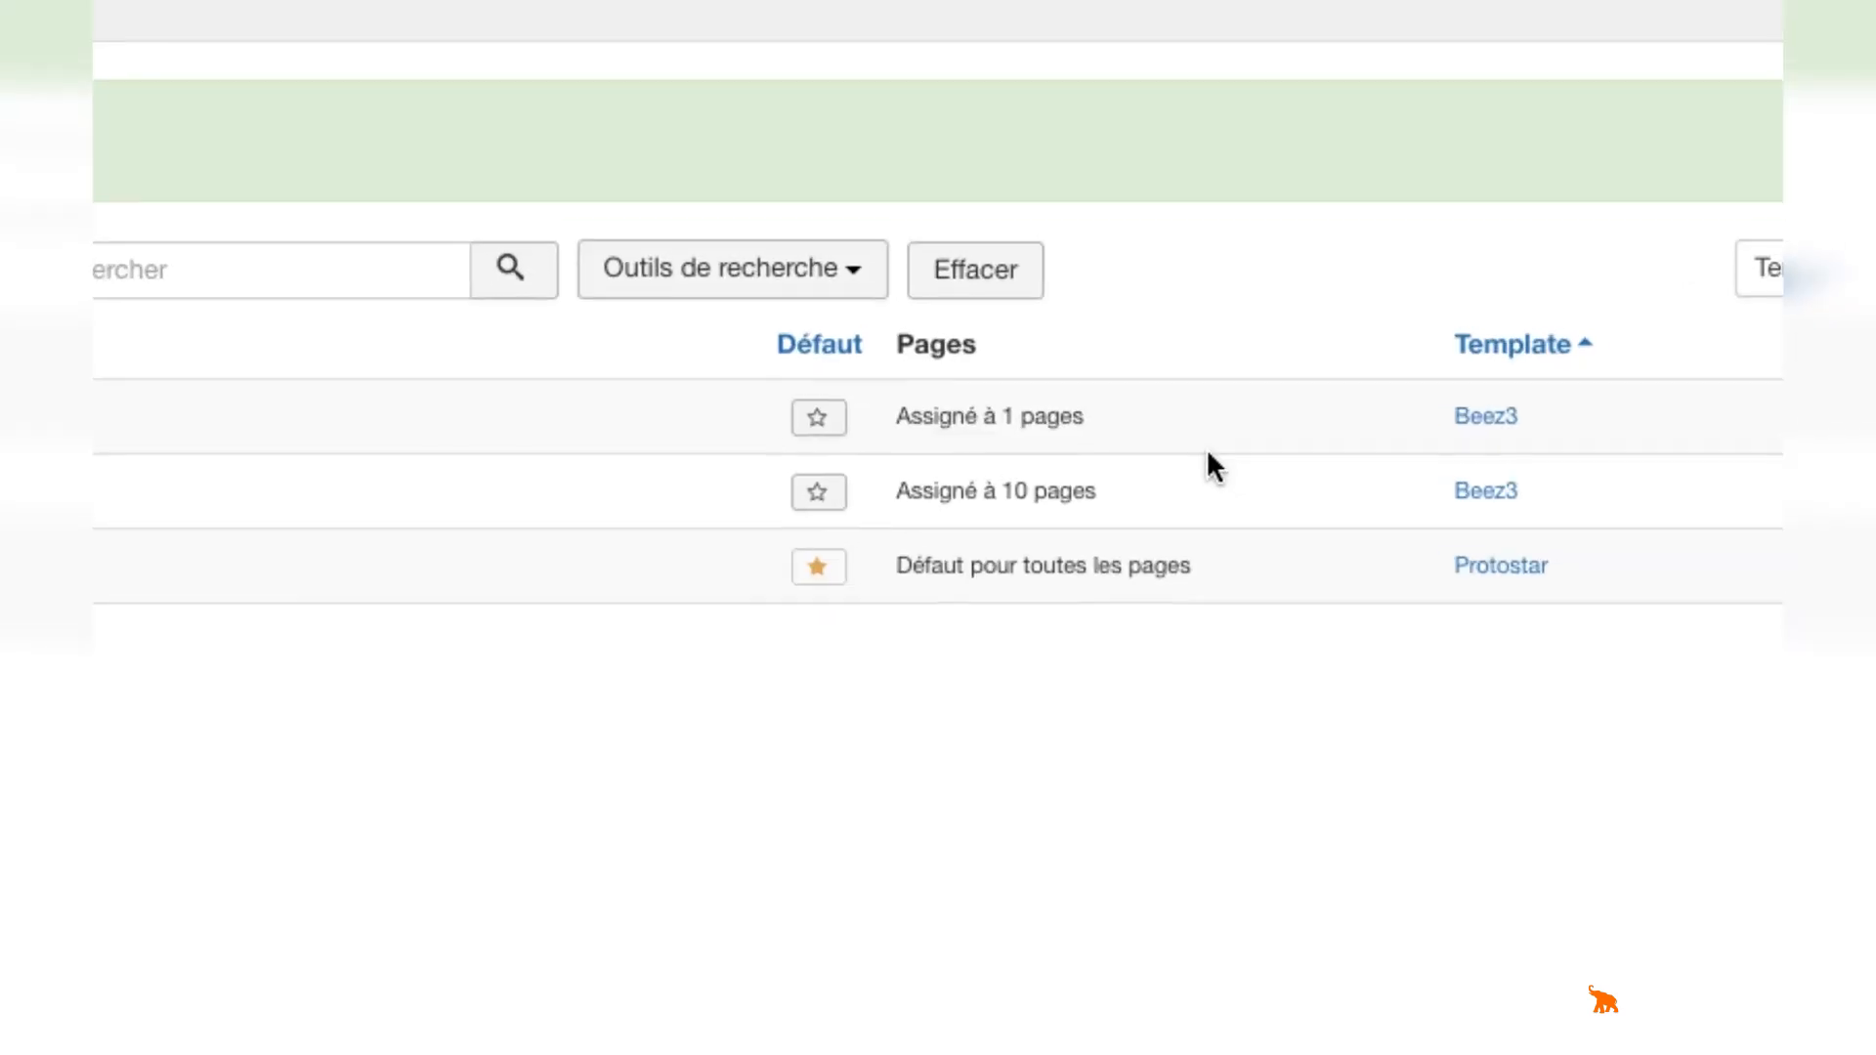
pyautogui.moveTo(883, 415); pyautogui.dragTo(969, 418)
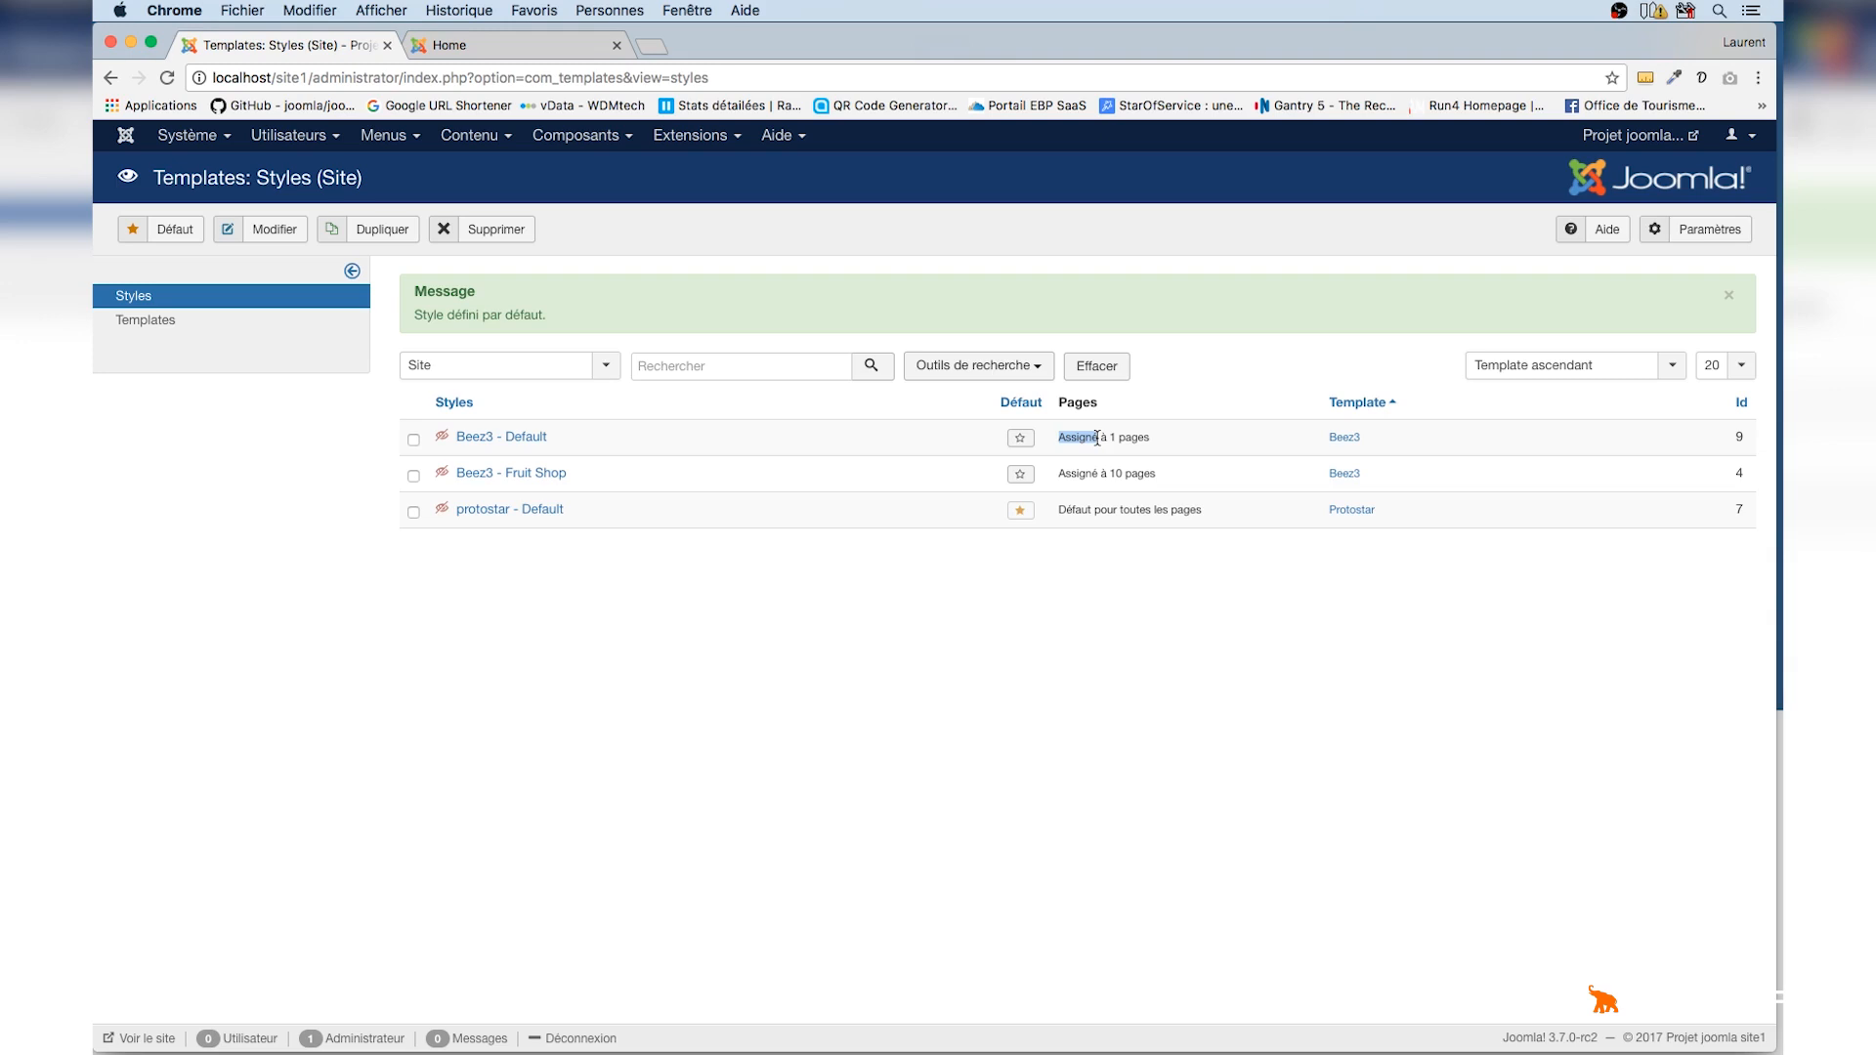
pyautogui.click(504, 45)
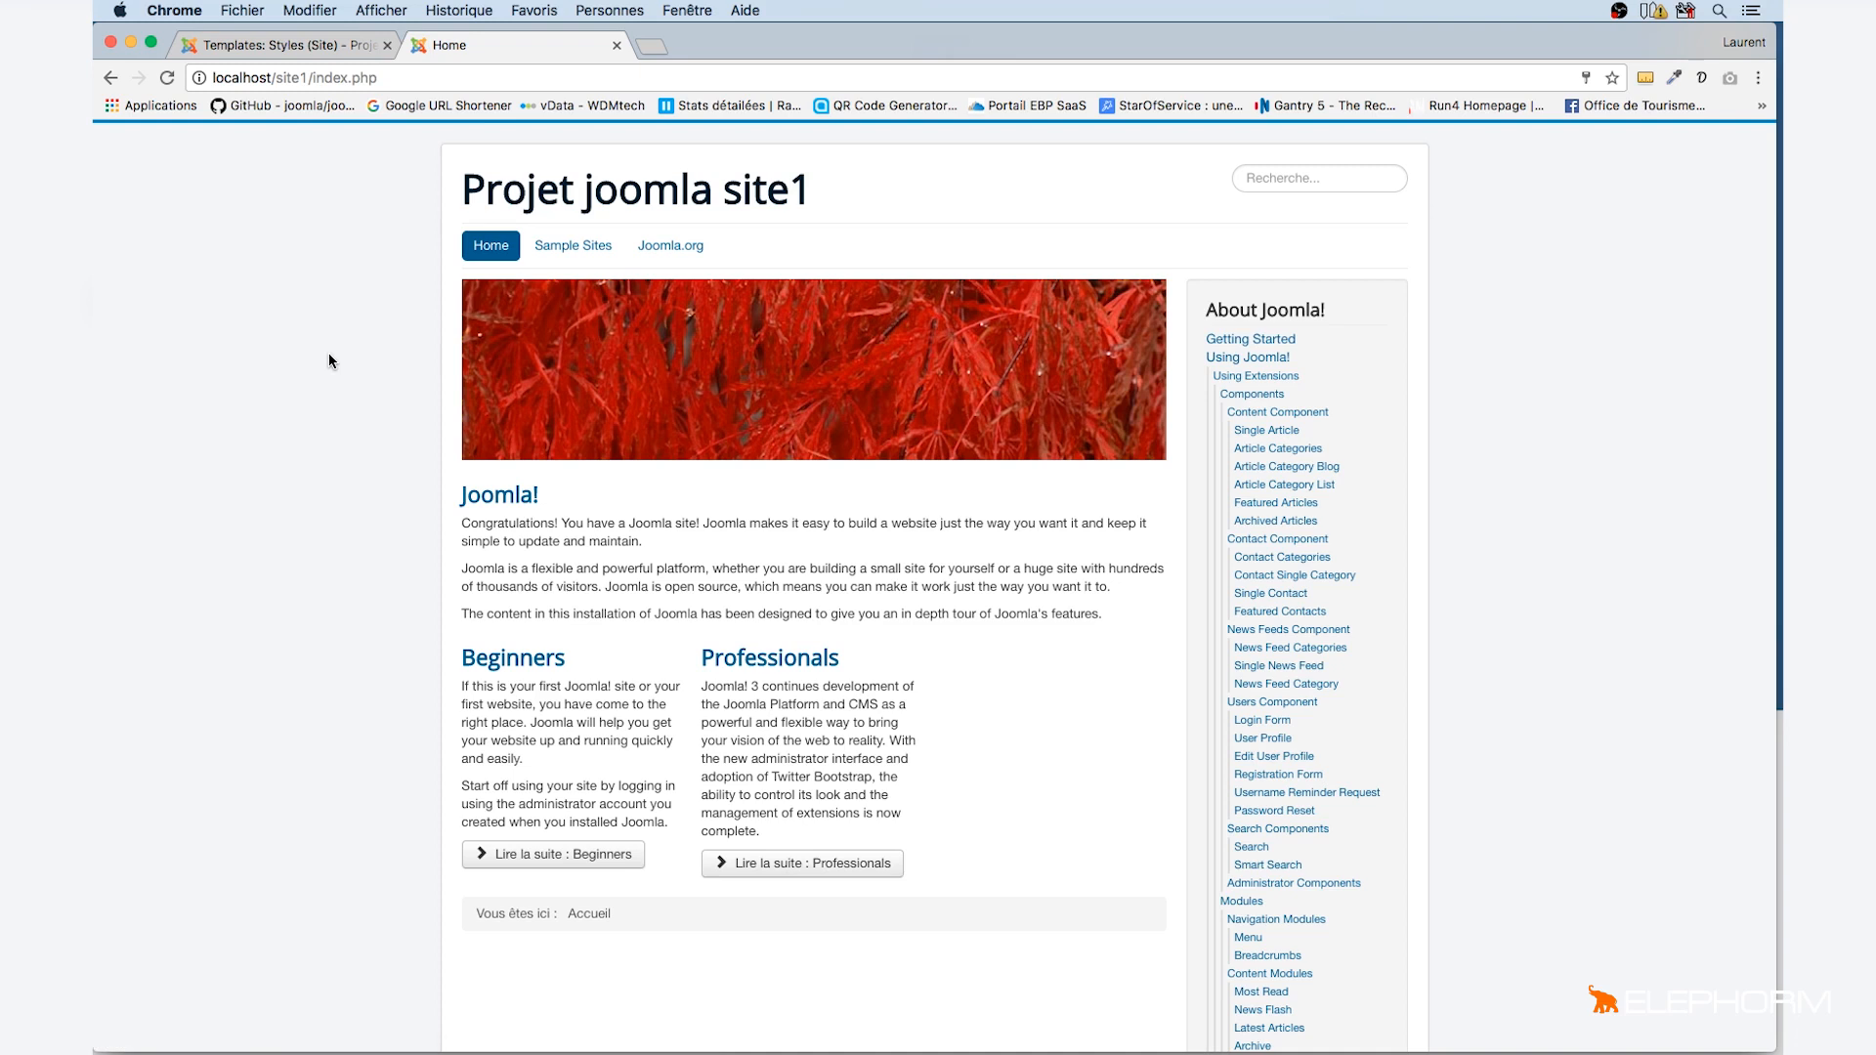
pyautogui.click(290, 49)
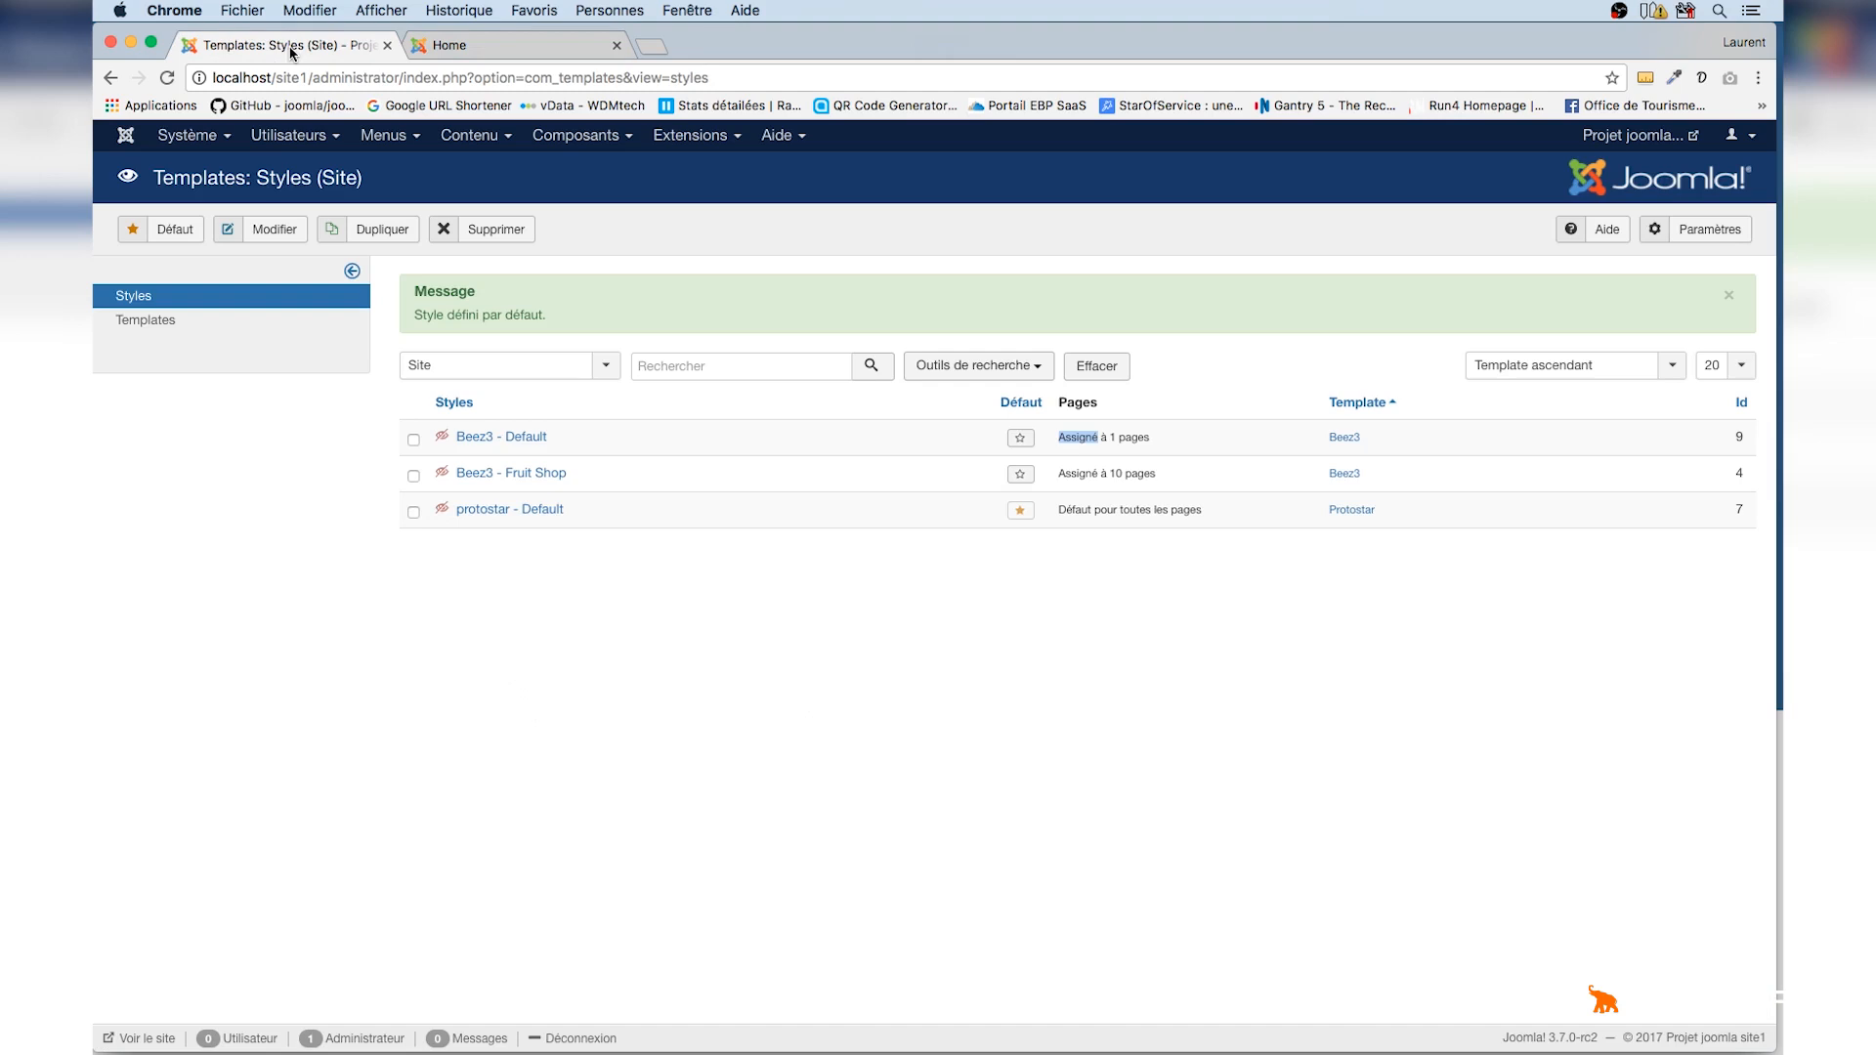
pyautogui.click(384, 136)
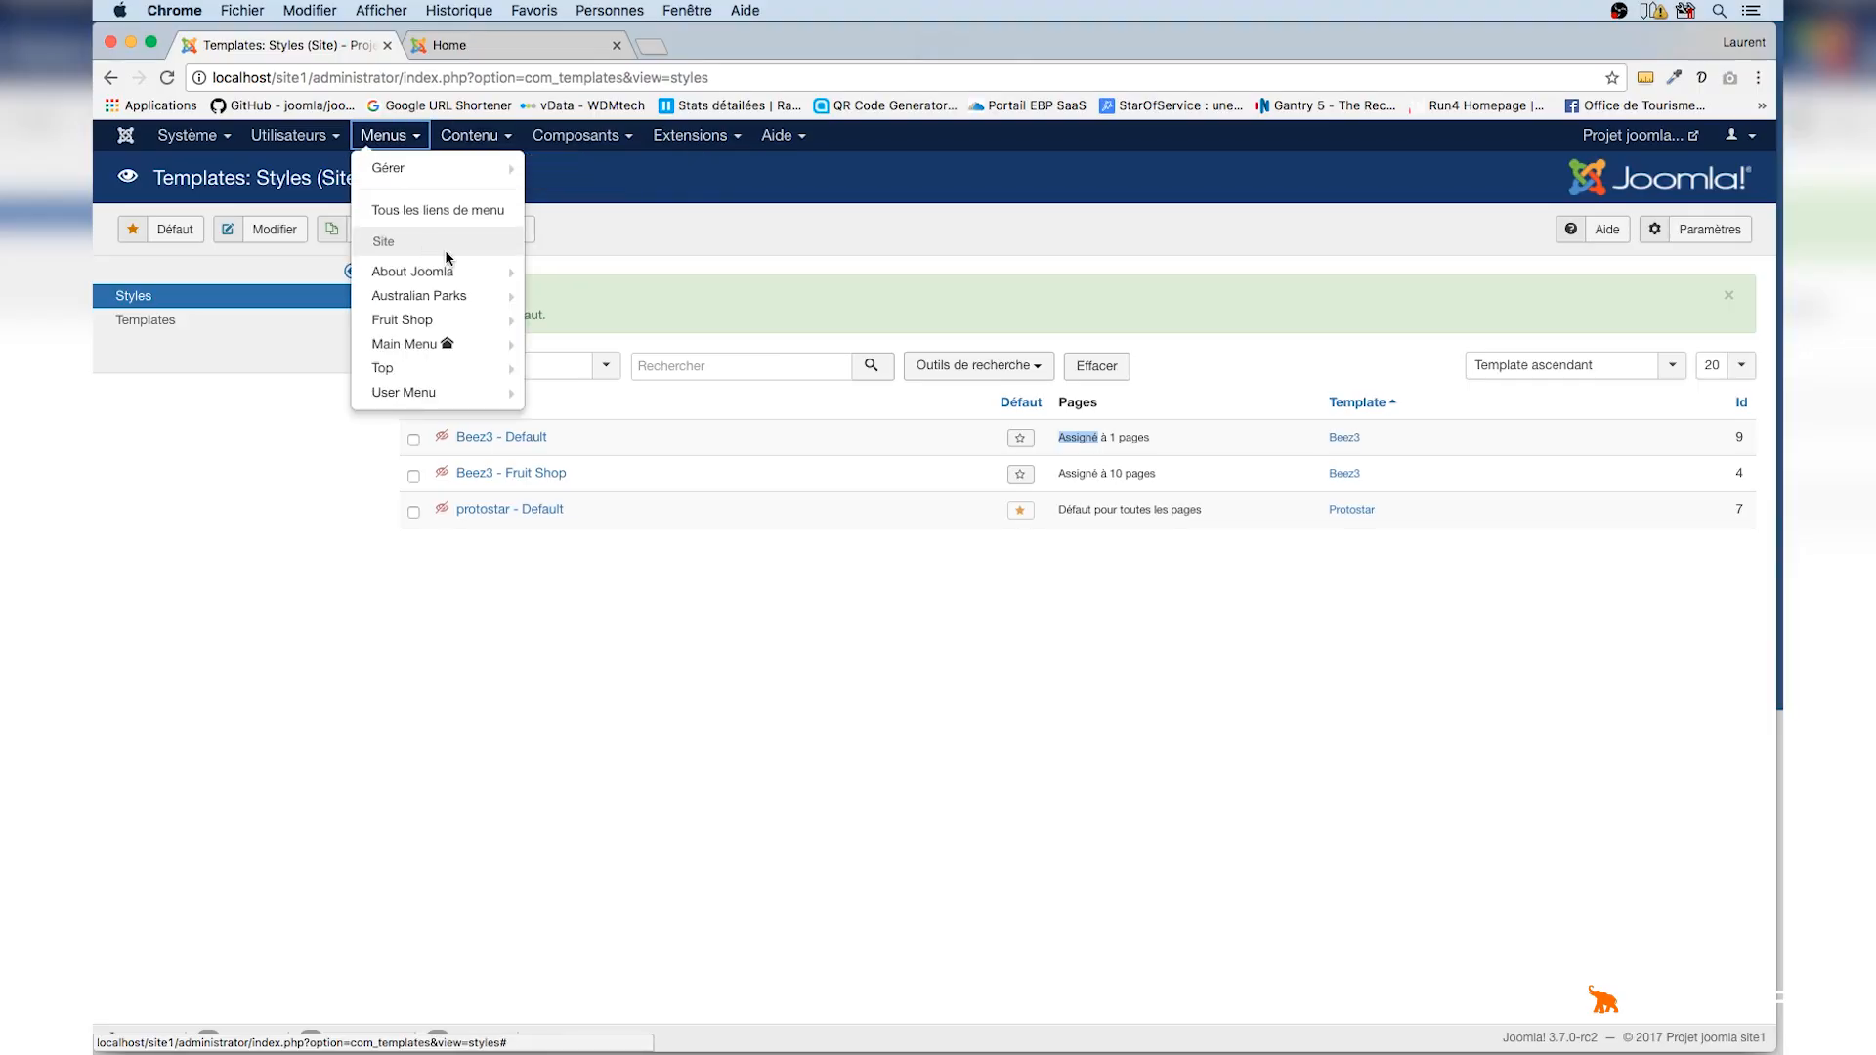
pyautogui.moveTo(444, 266)
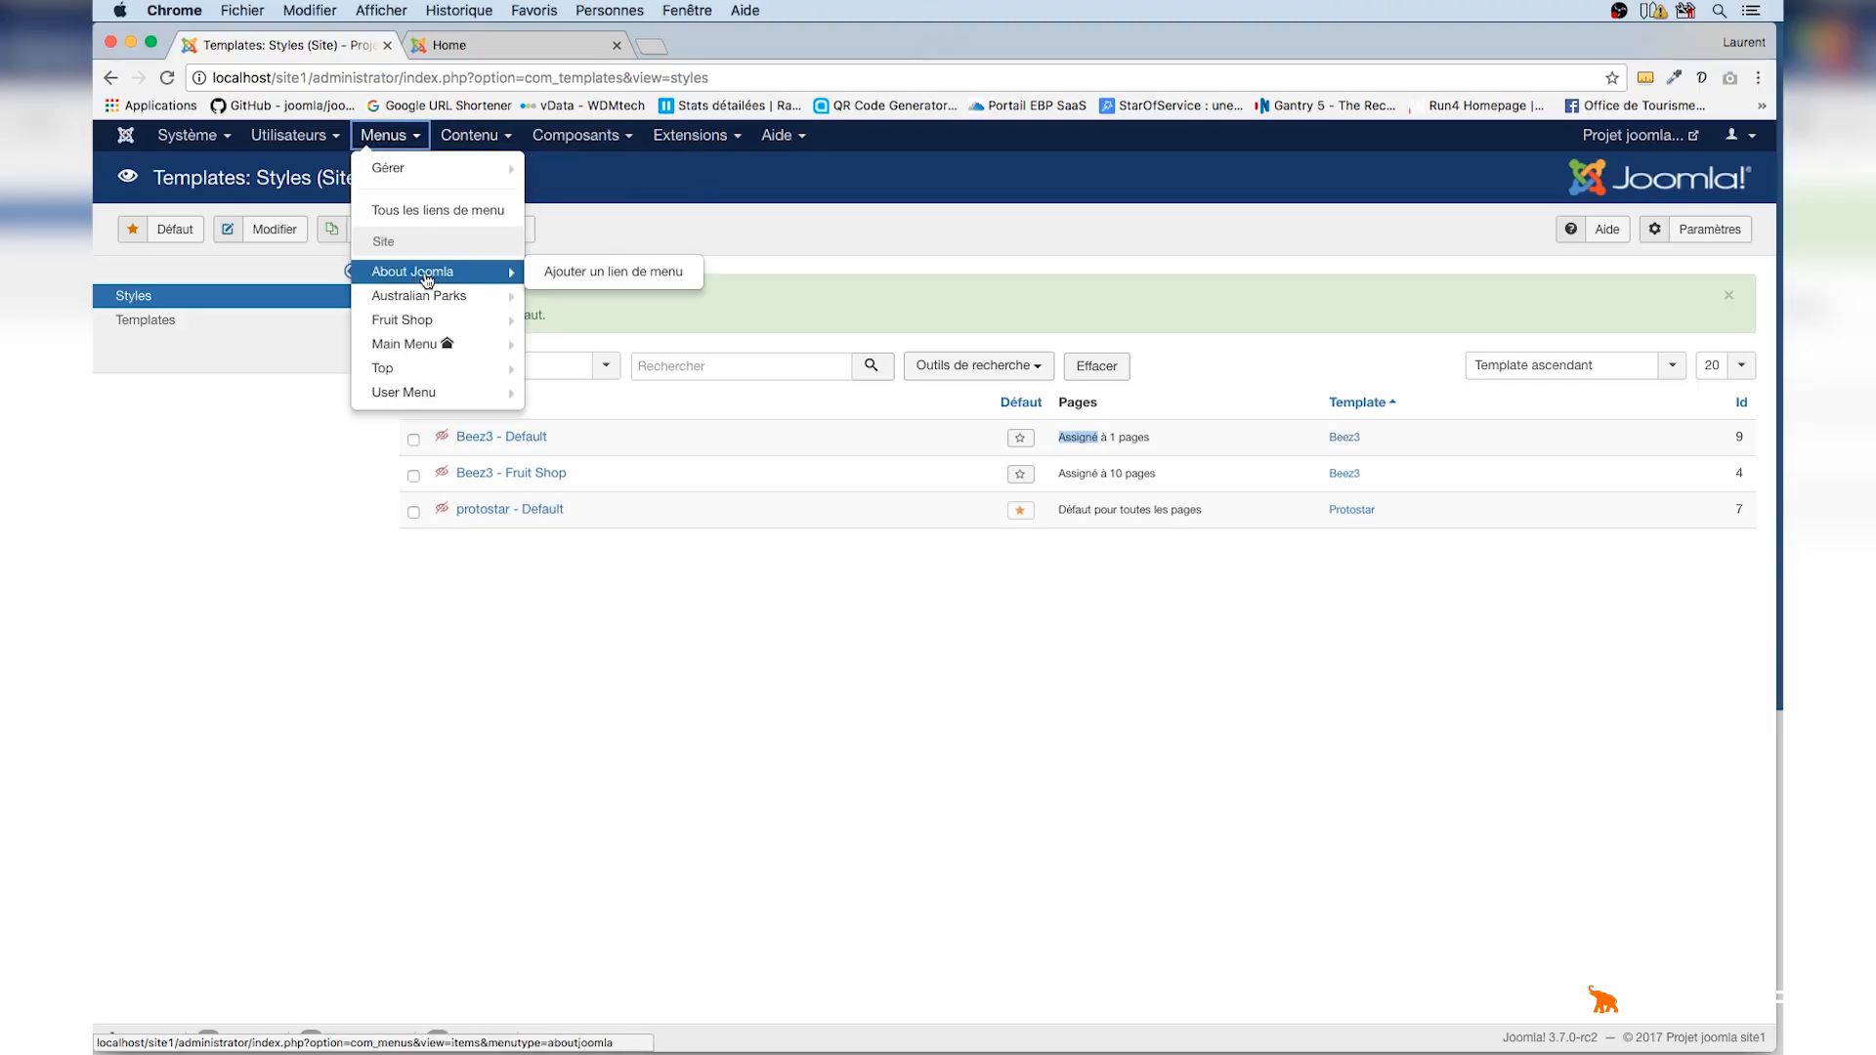
pyautogui.moveTo(396, 295)
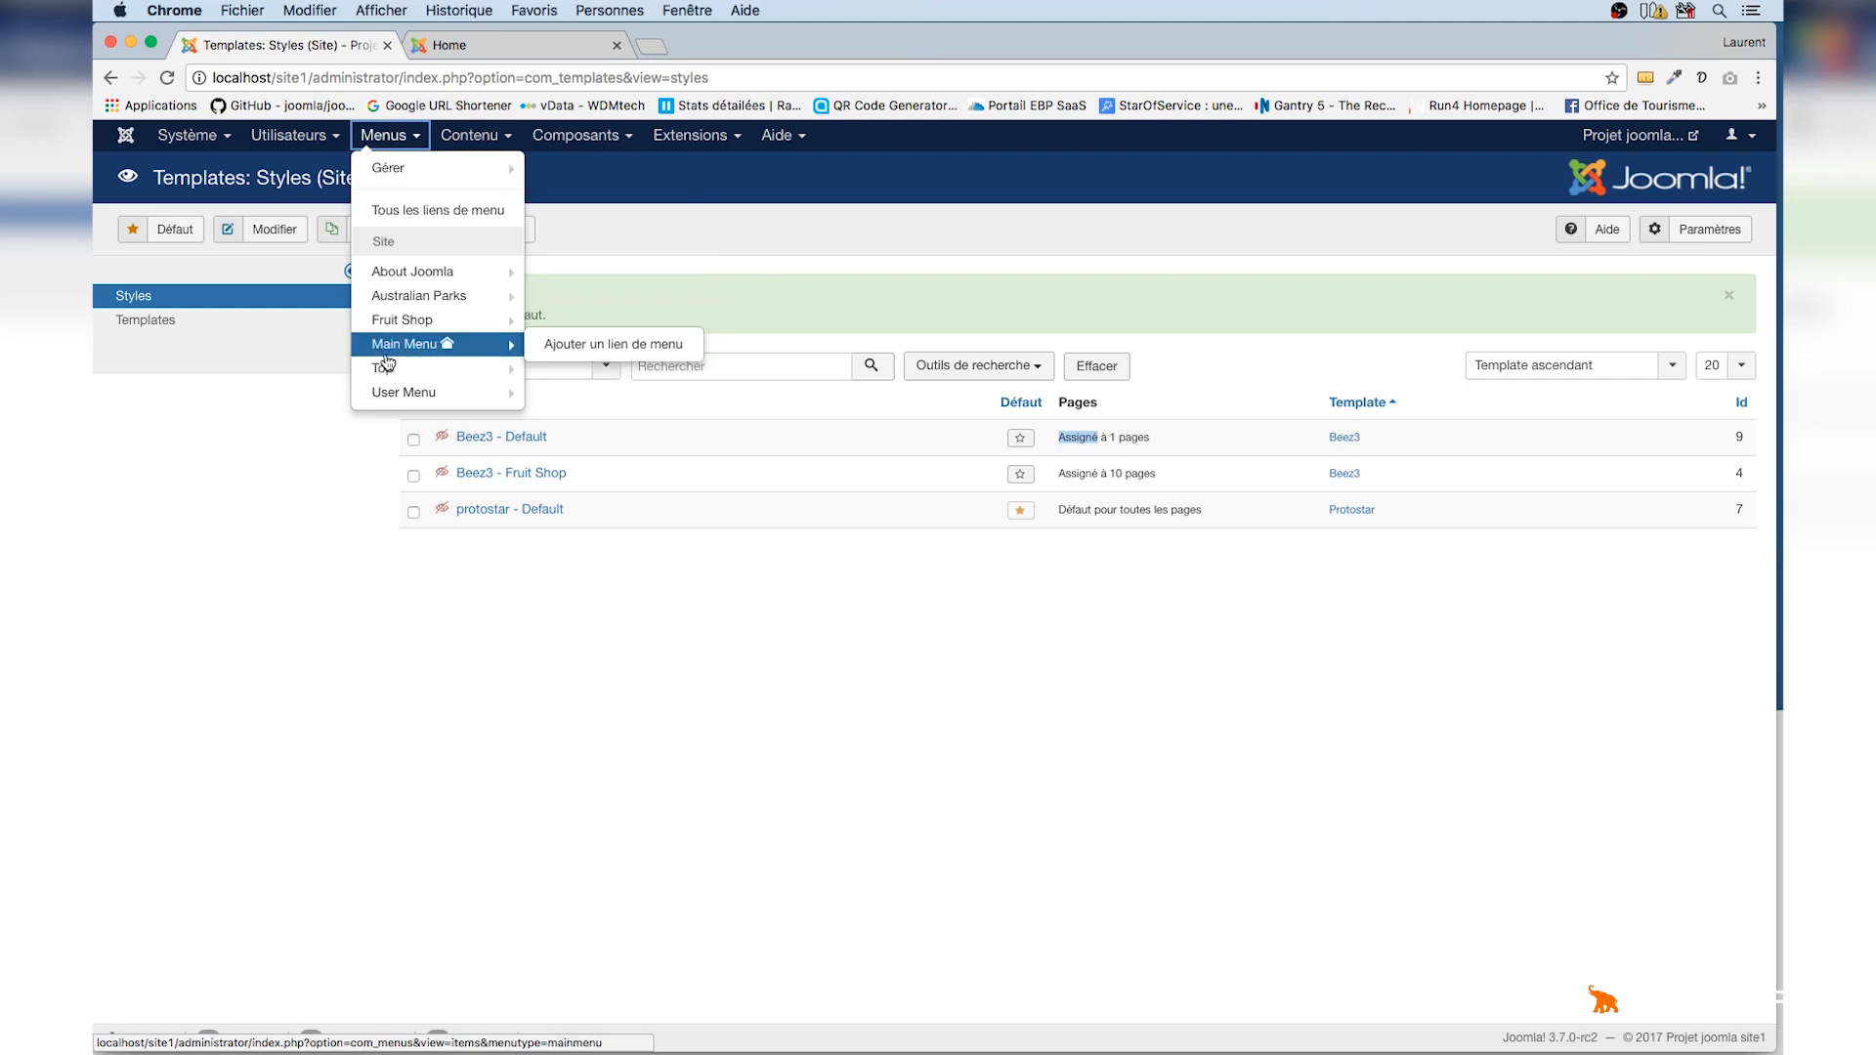
pyautogui.moveTo(427, 395)
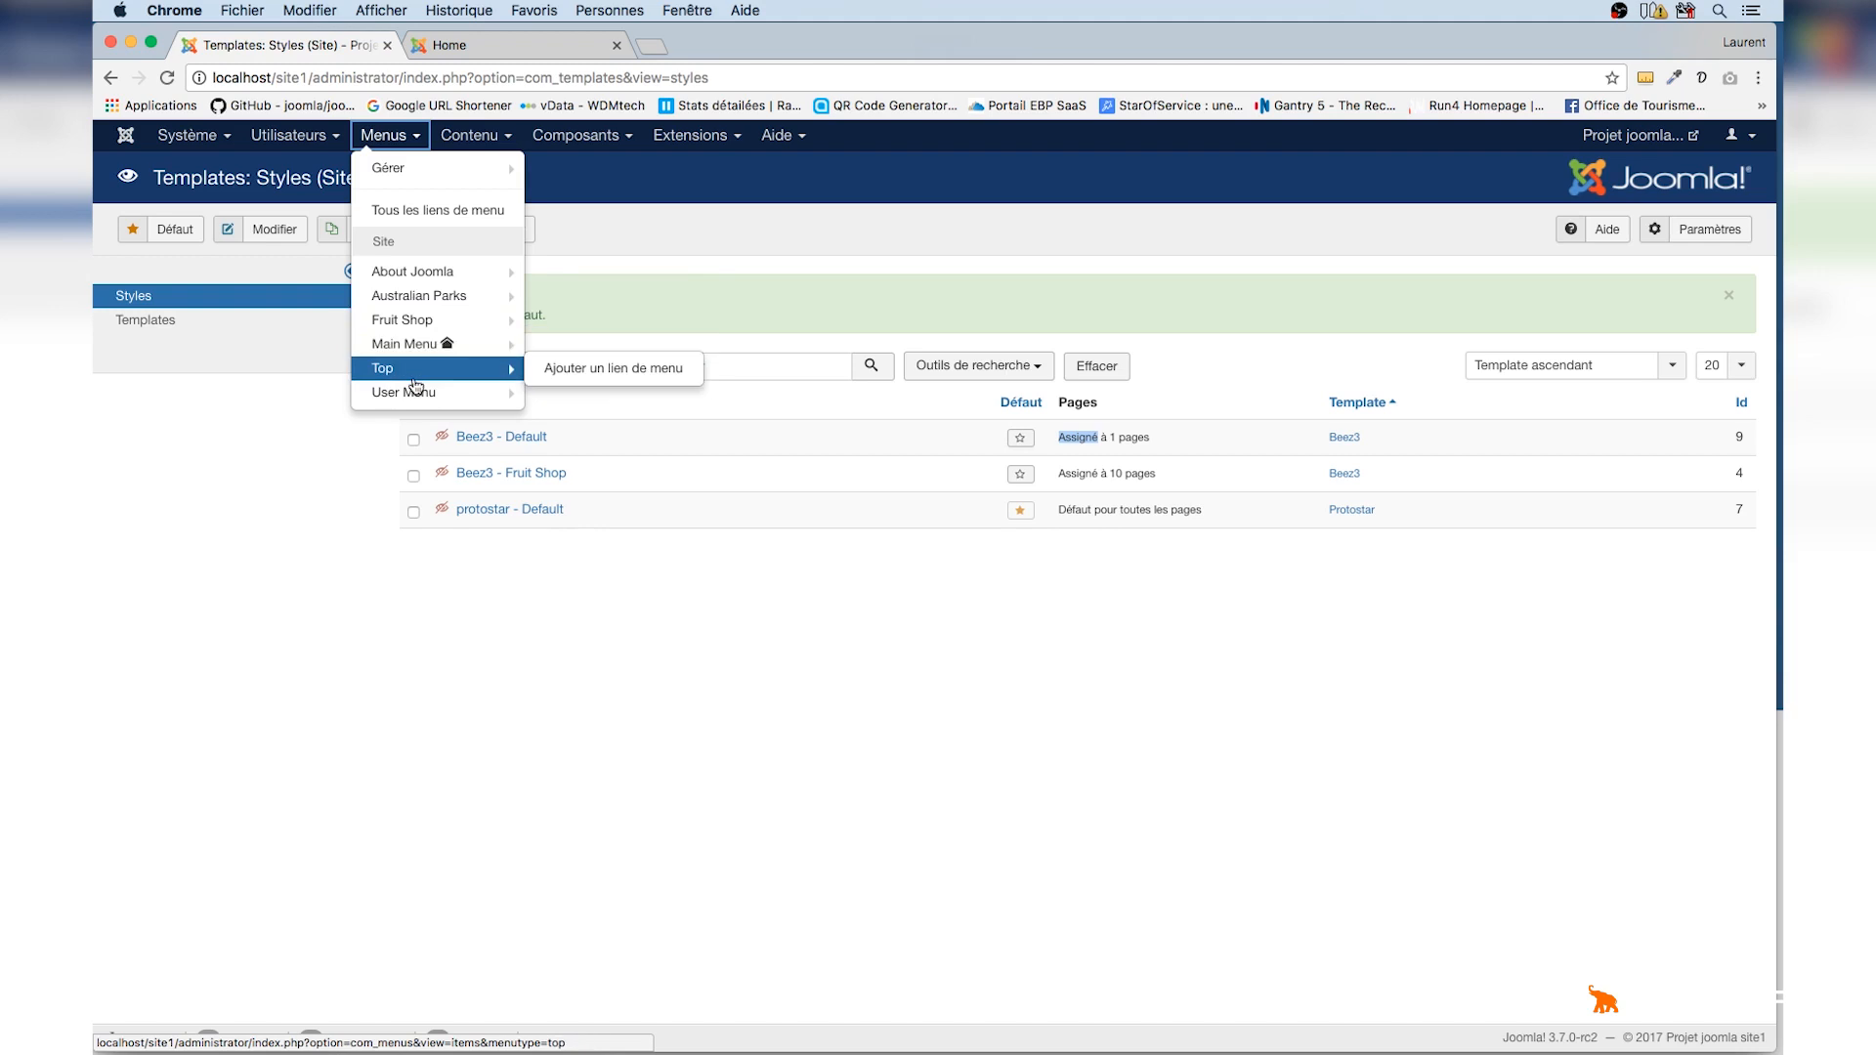
# Open the Beez3 - Default style from the site template styles and display its menu assignments.
pyautogui.click(684, 144)
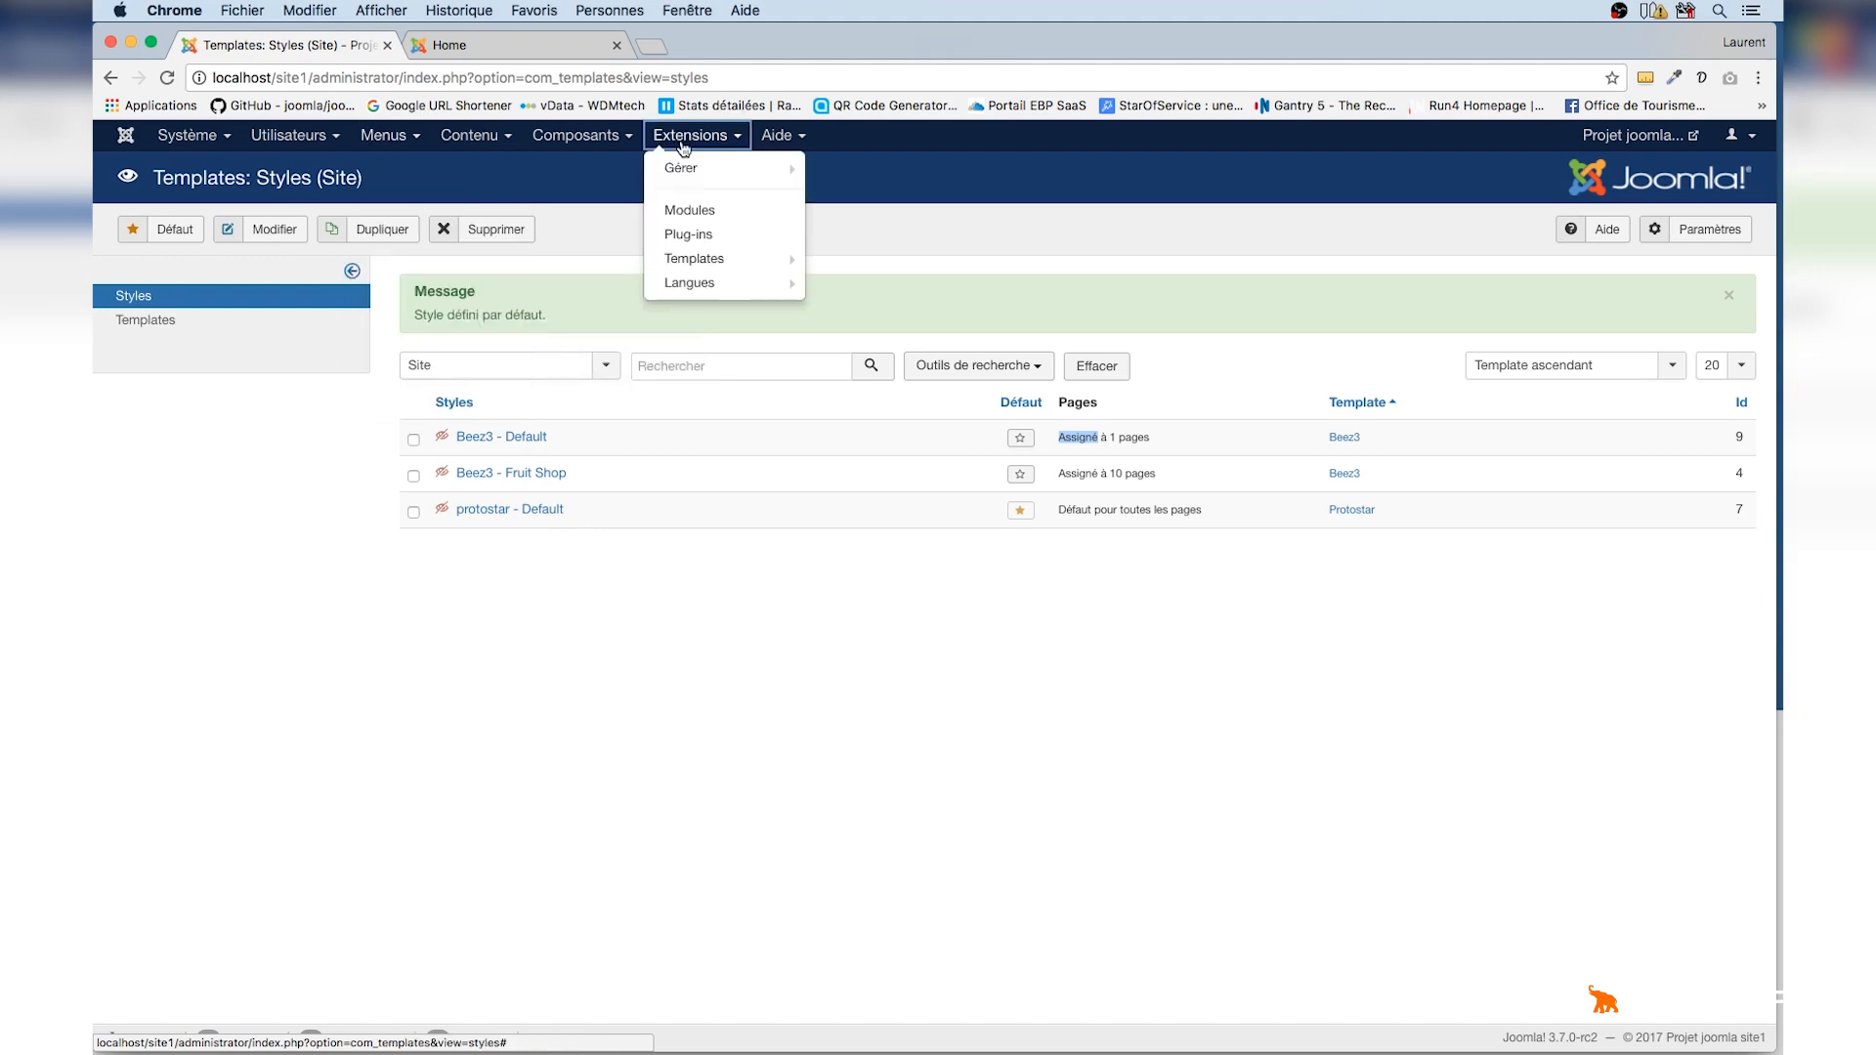
pyautogui.click(687, 262)
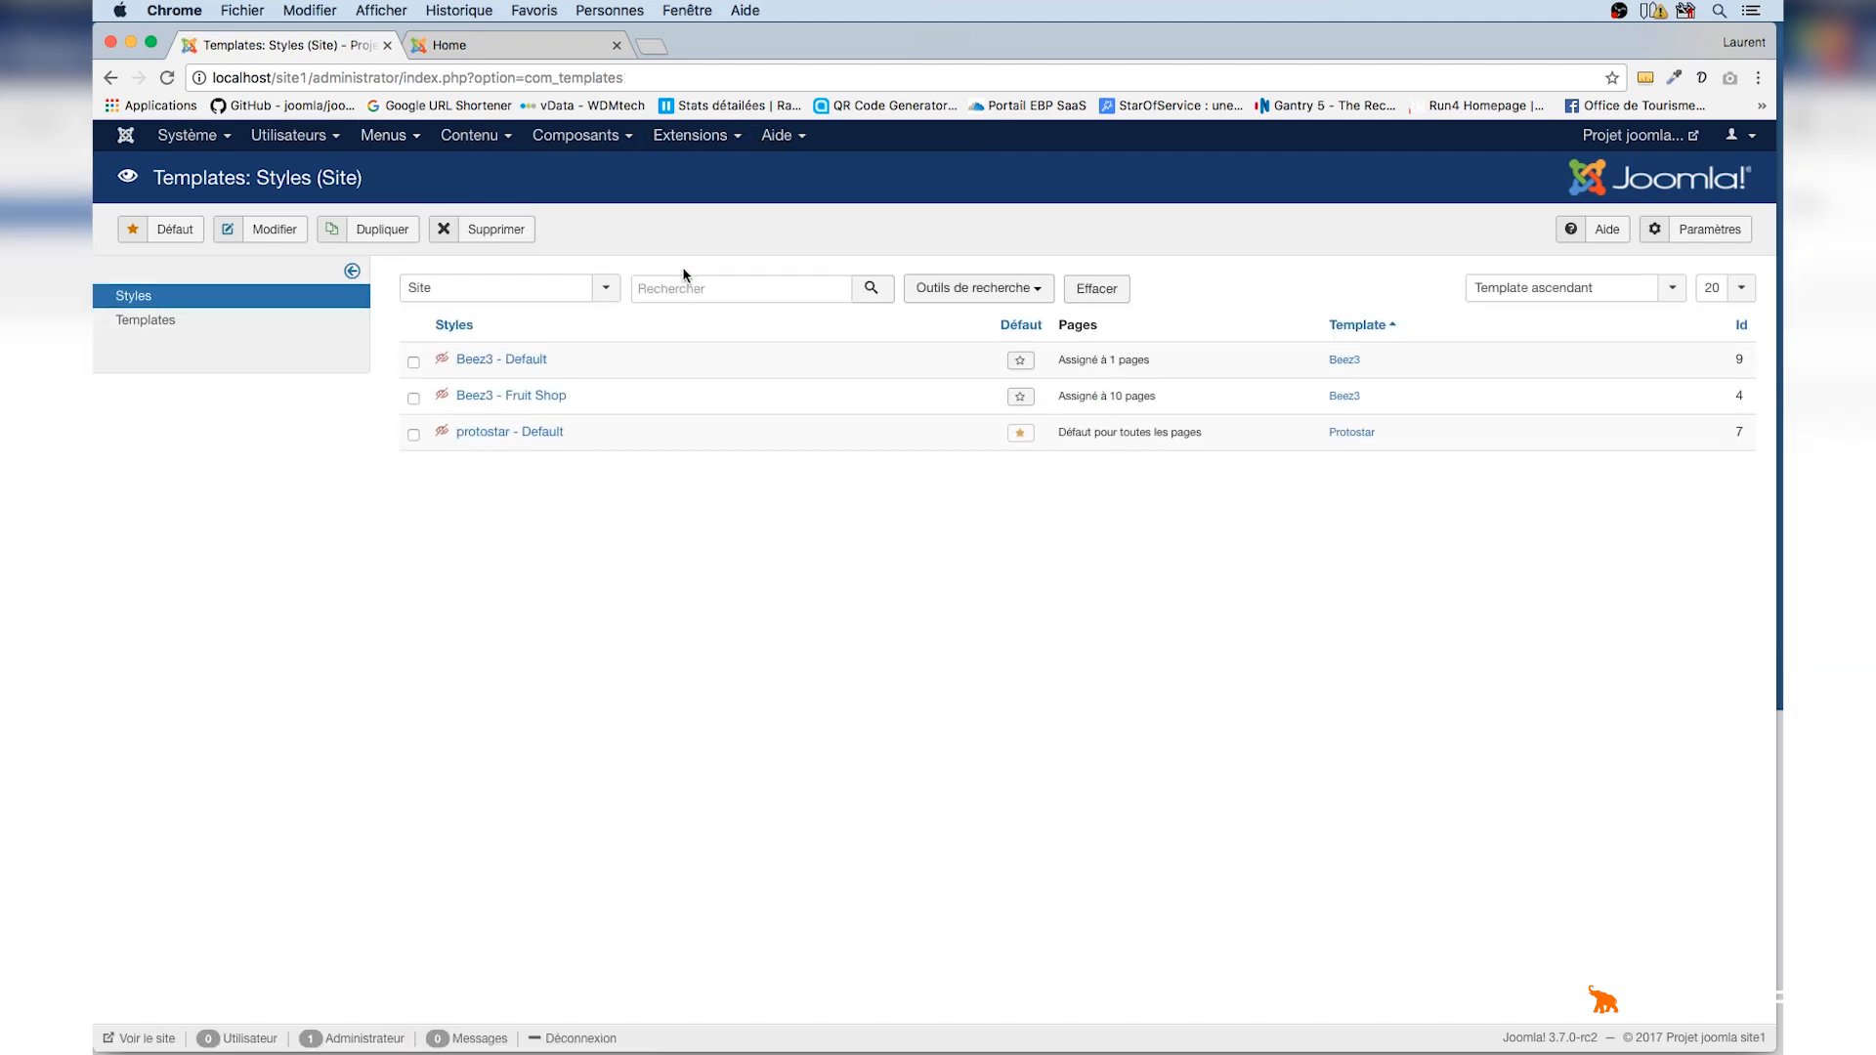
pyautogui.click(517, 363)
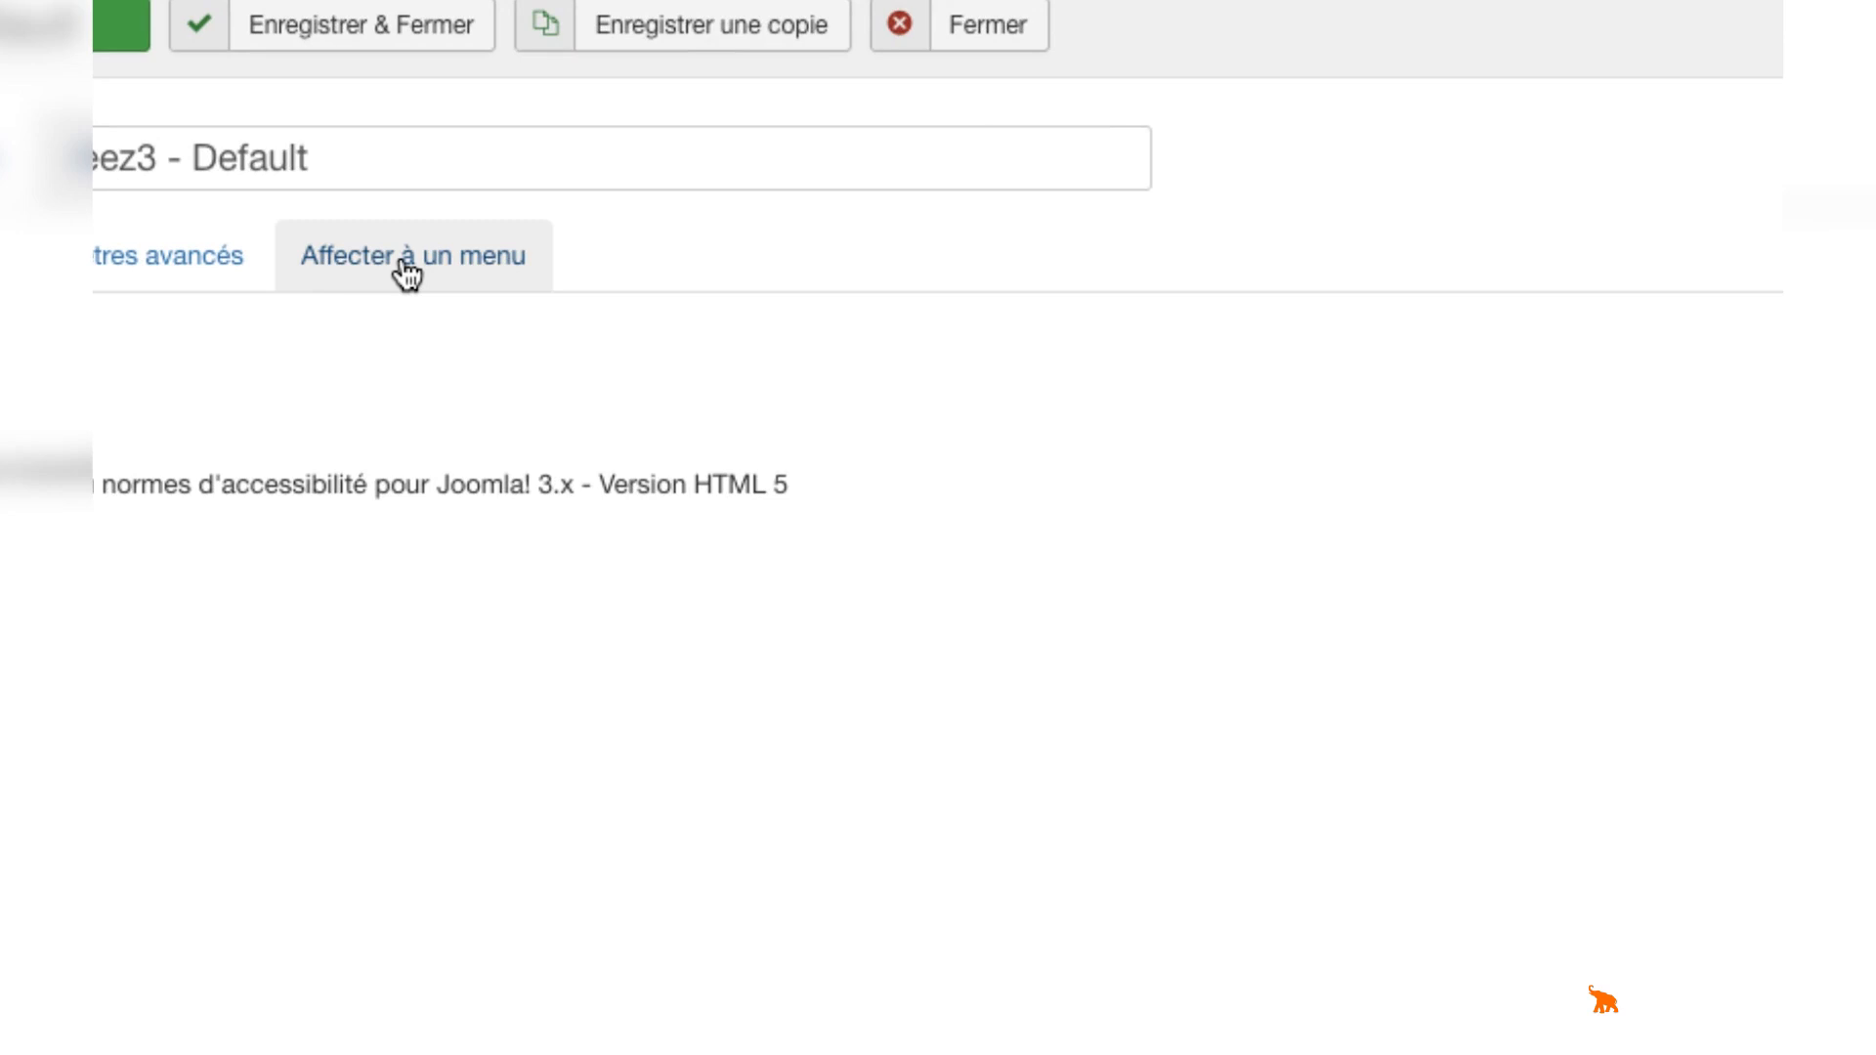
pyautogui.click(406, 273)
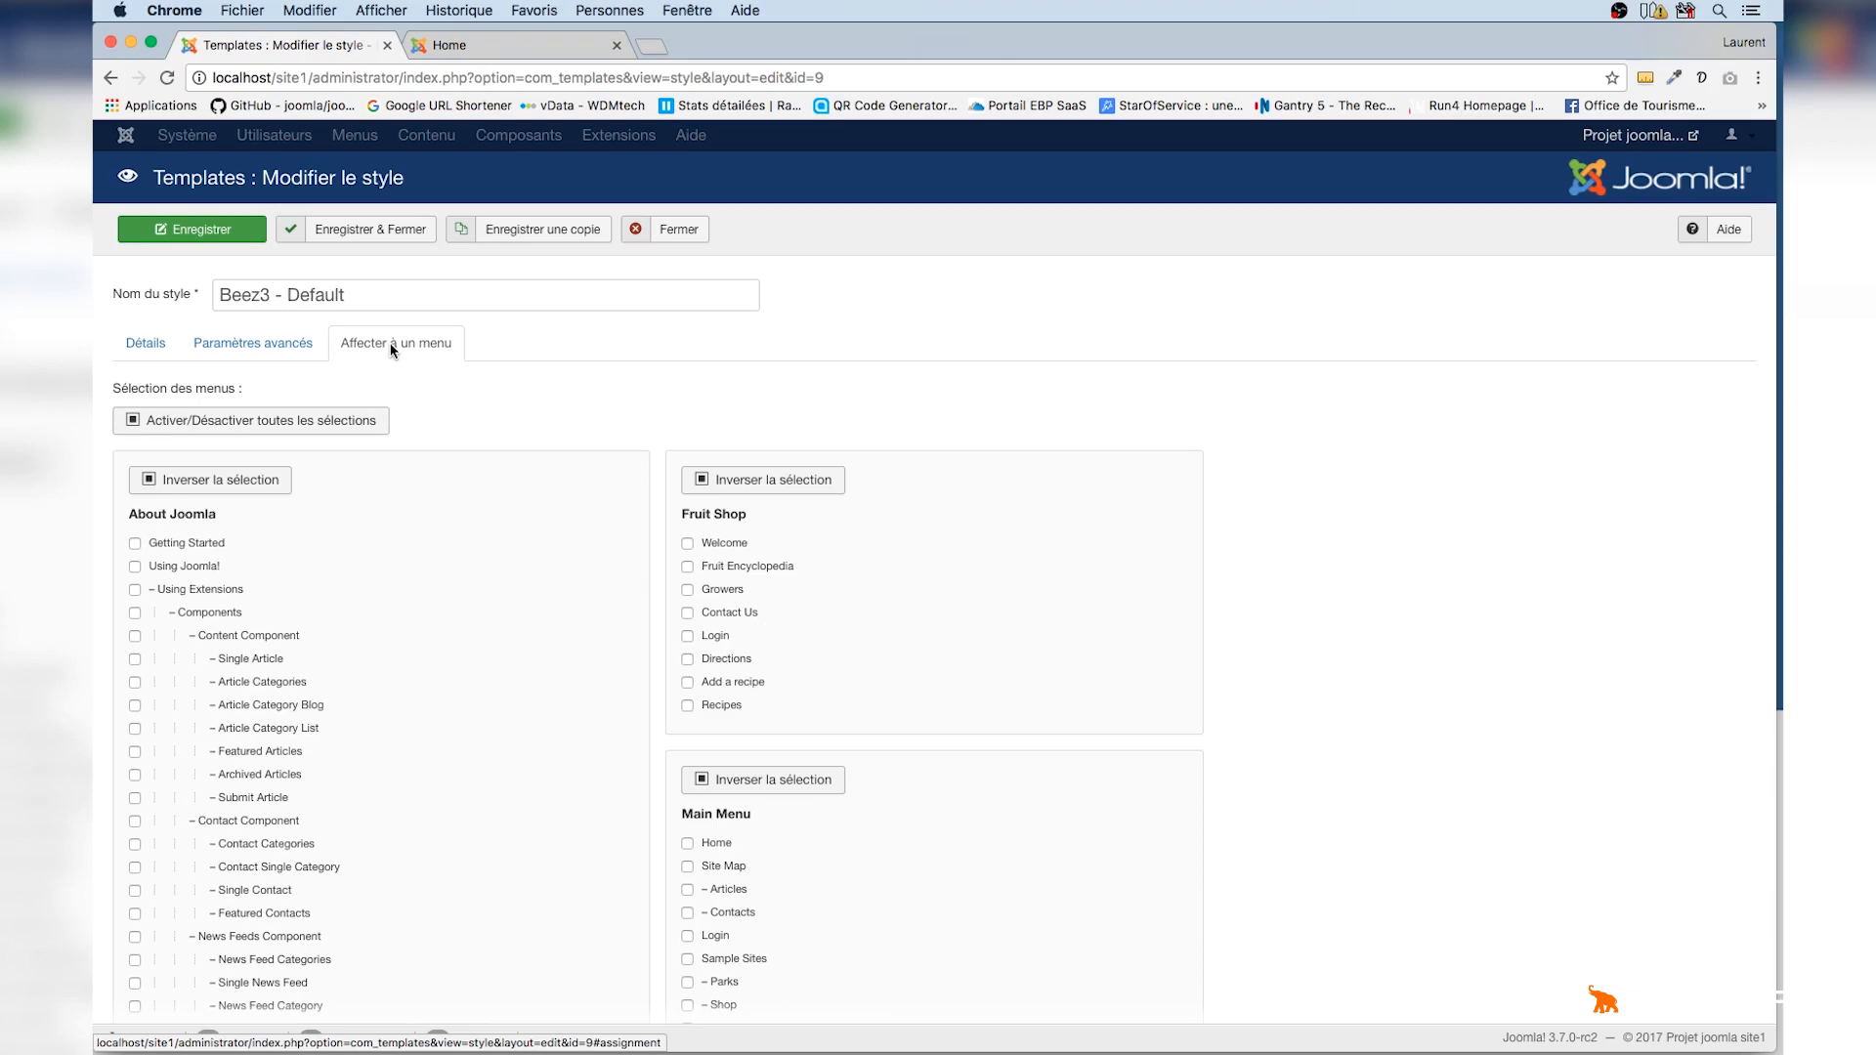
# Remove the Beez3 menu item from the Beez3 - Default style's assignments, save and close it, and check its page assignment in the list.
pyautogui.scroll(-5, 926, 587)
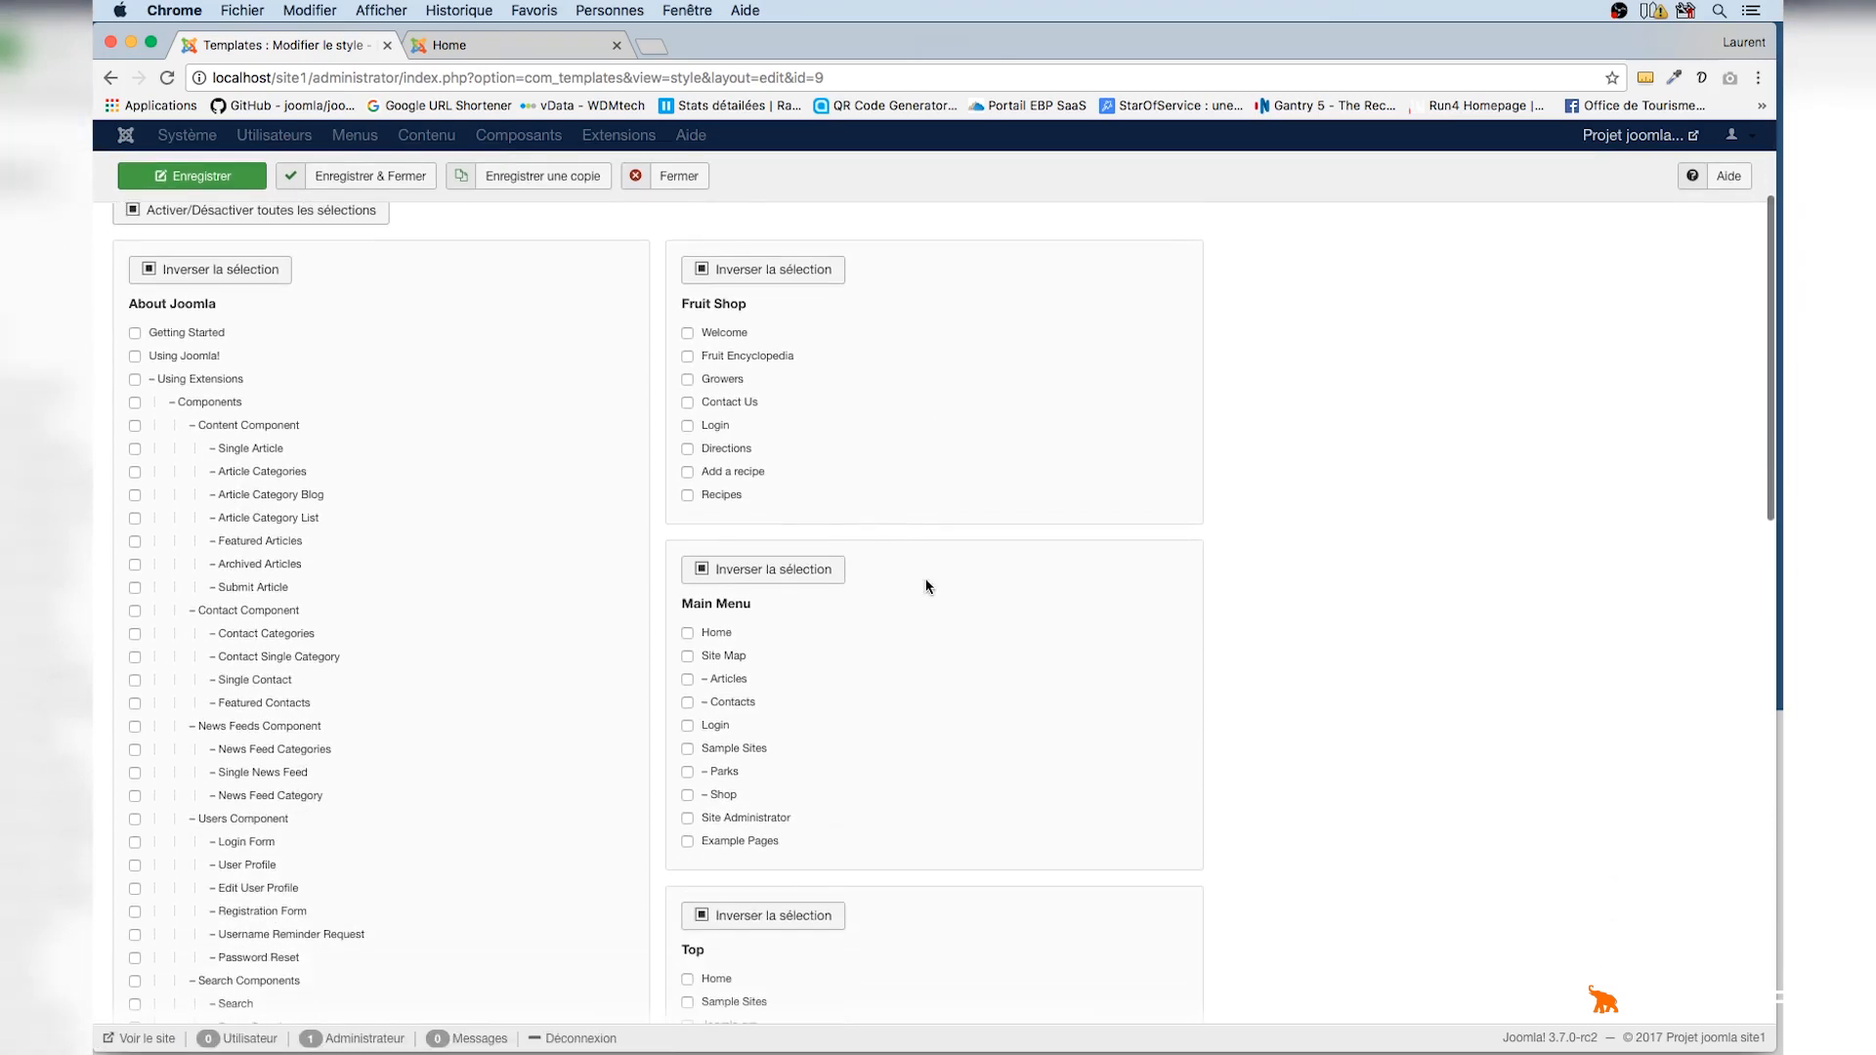
pyautogui.scroll(-8, 926, 586)
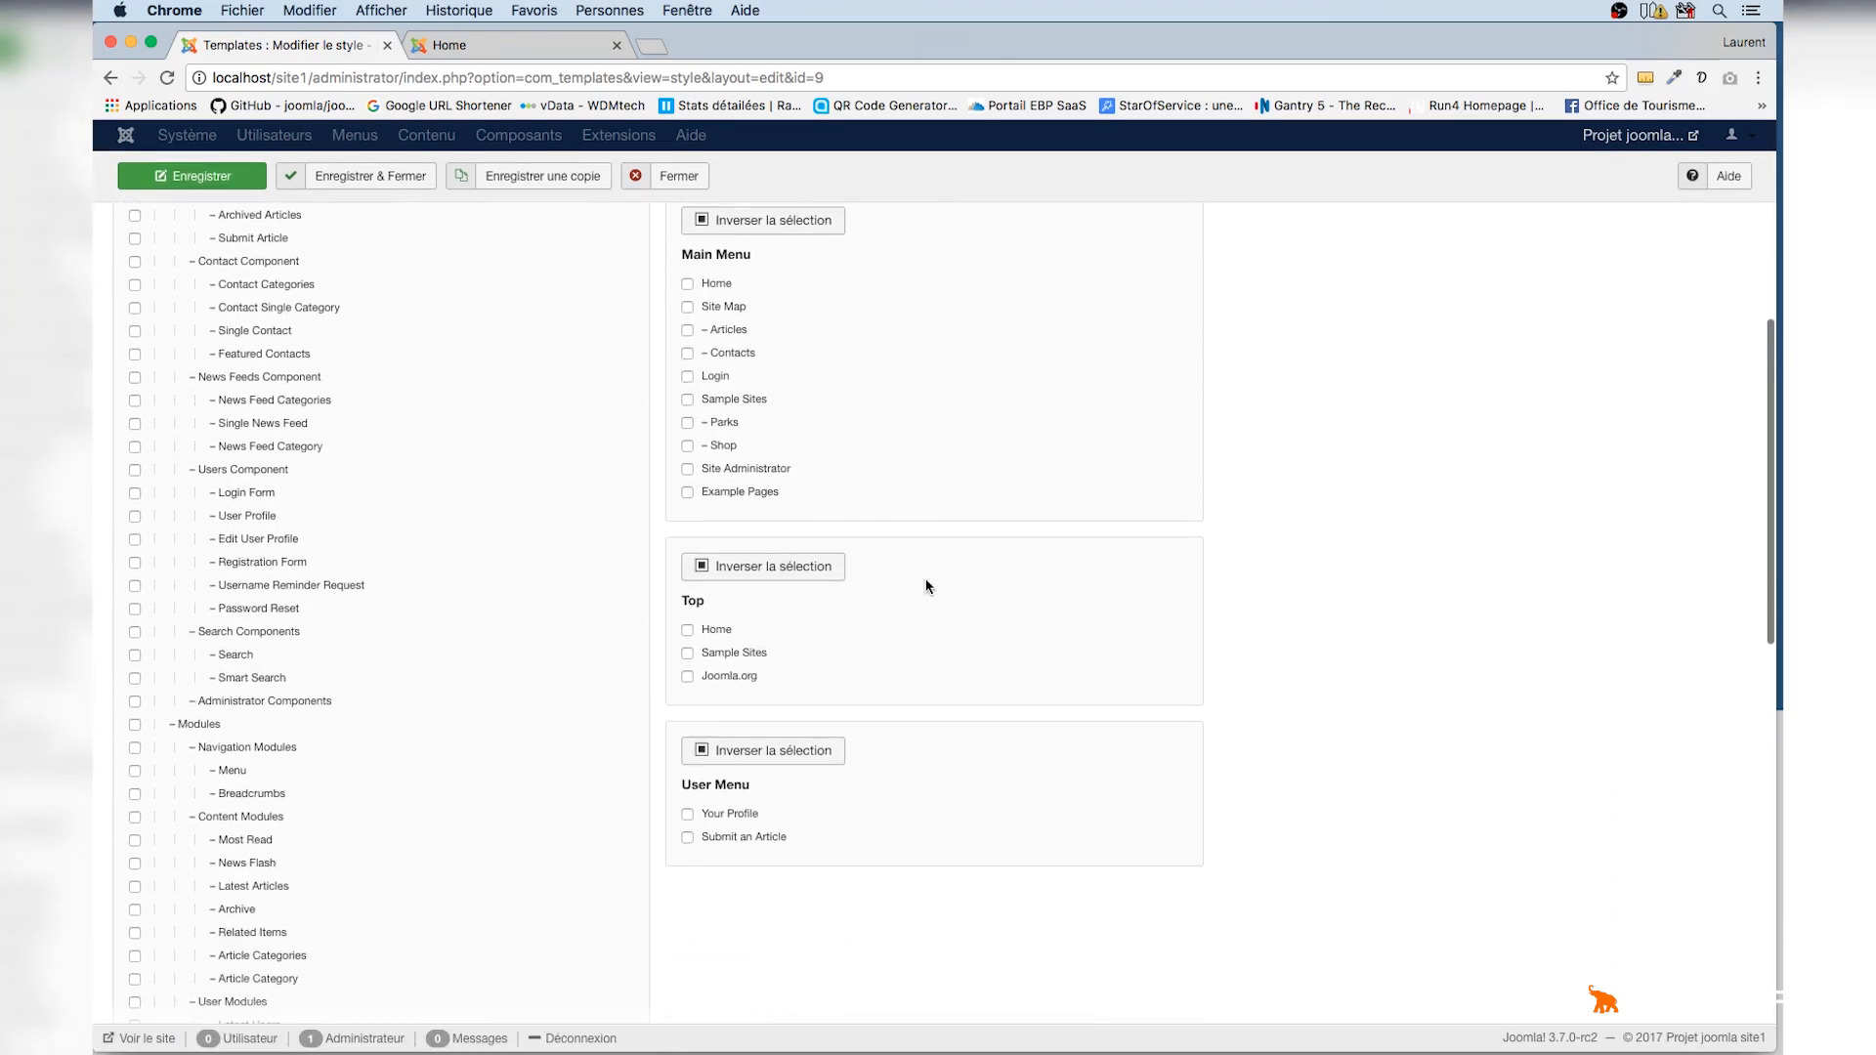
pyautogui.scroll(6, 927, 586)
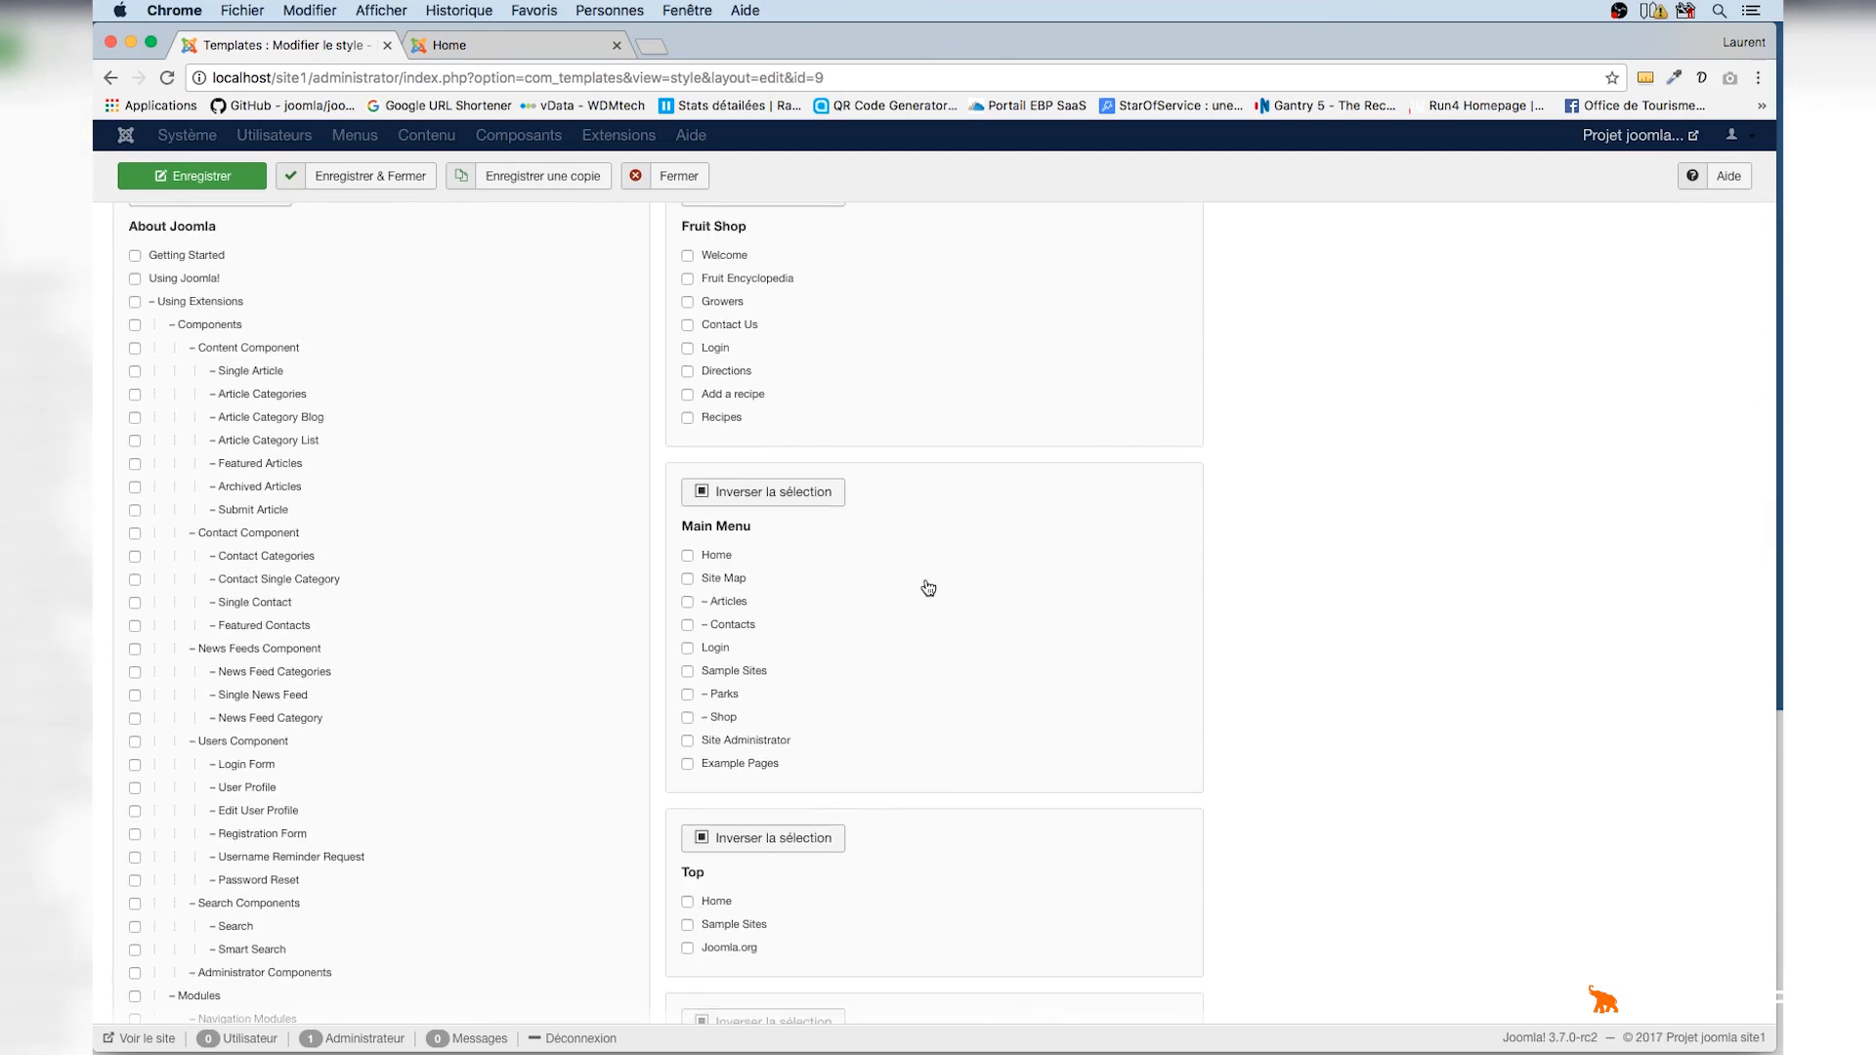
pyautogui.scroll(3, 928, 588)
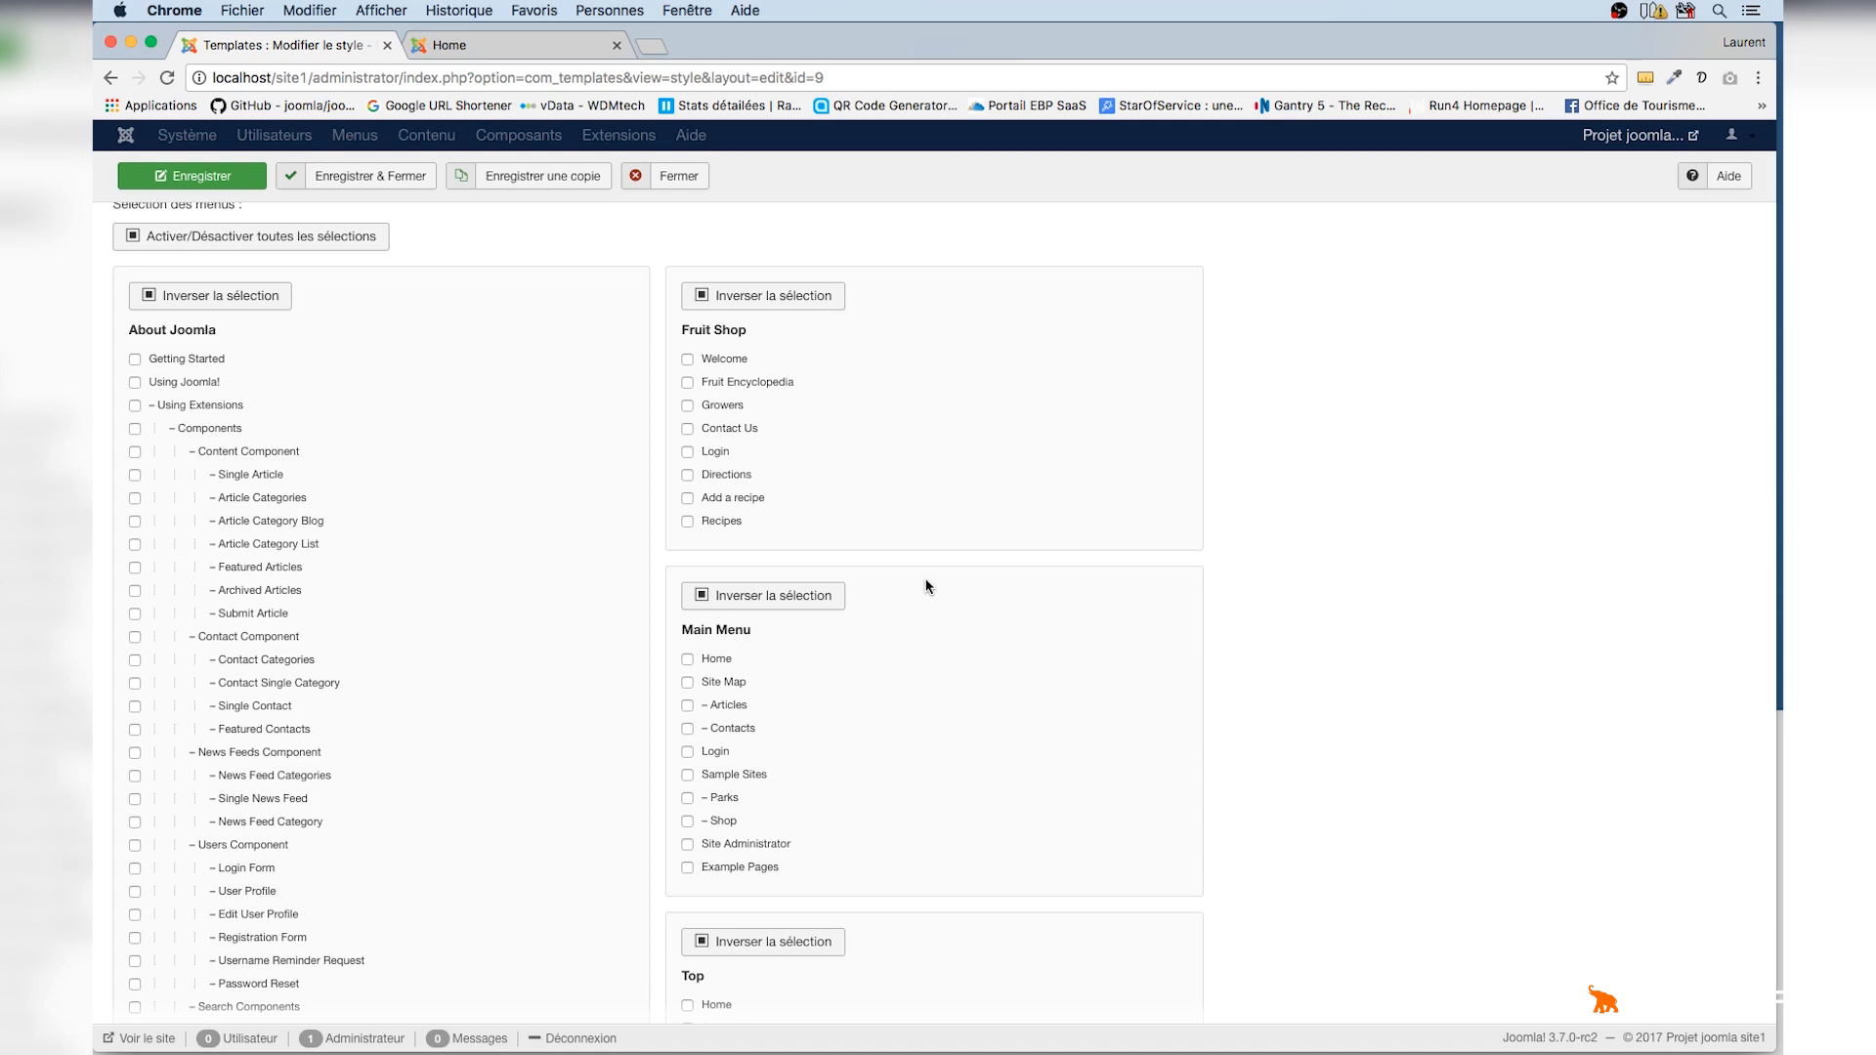
pyautogui.scroll(-5, 1041, 313)
pyautogui.scroll(-7, 1050, 318)
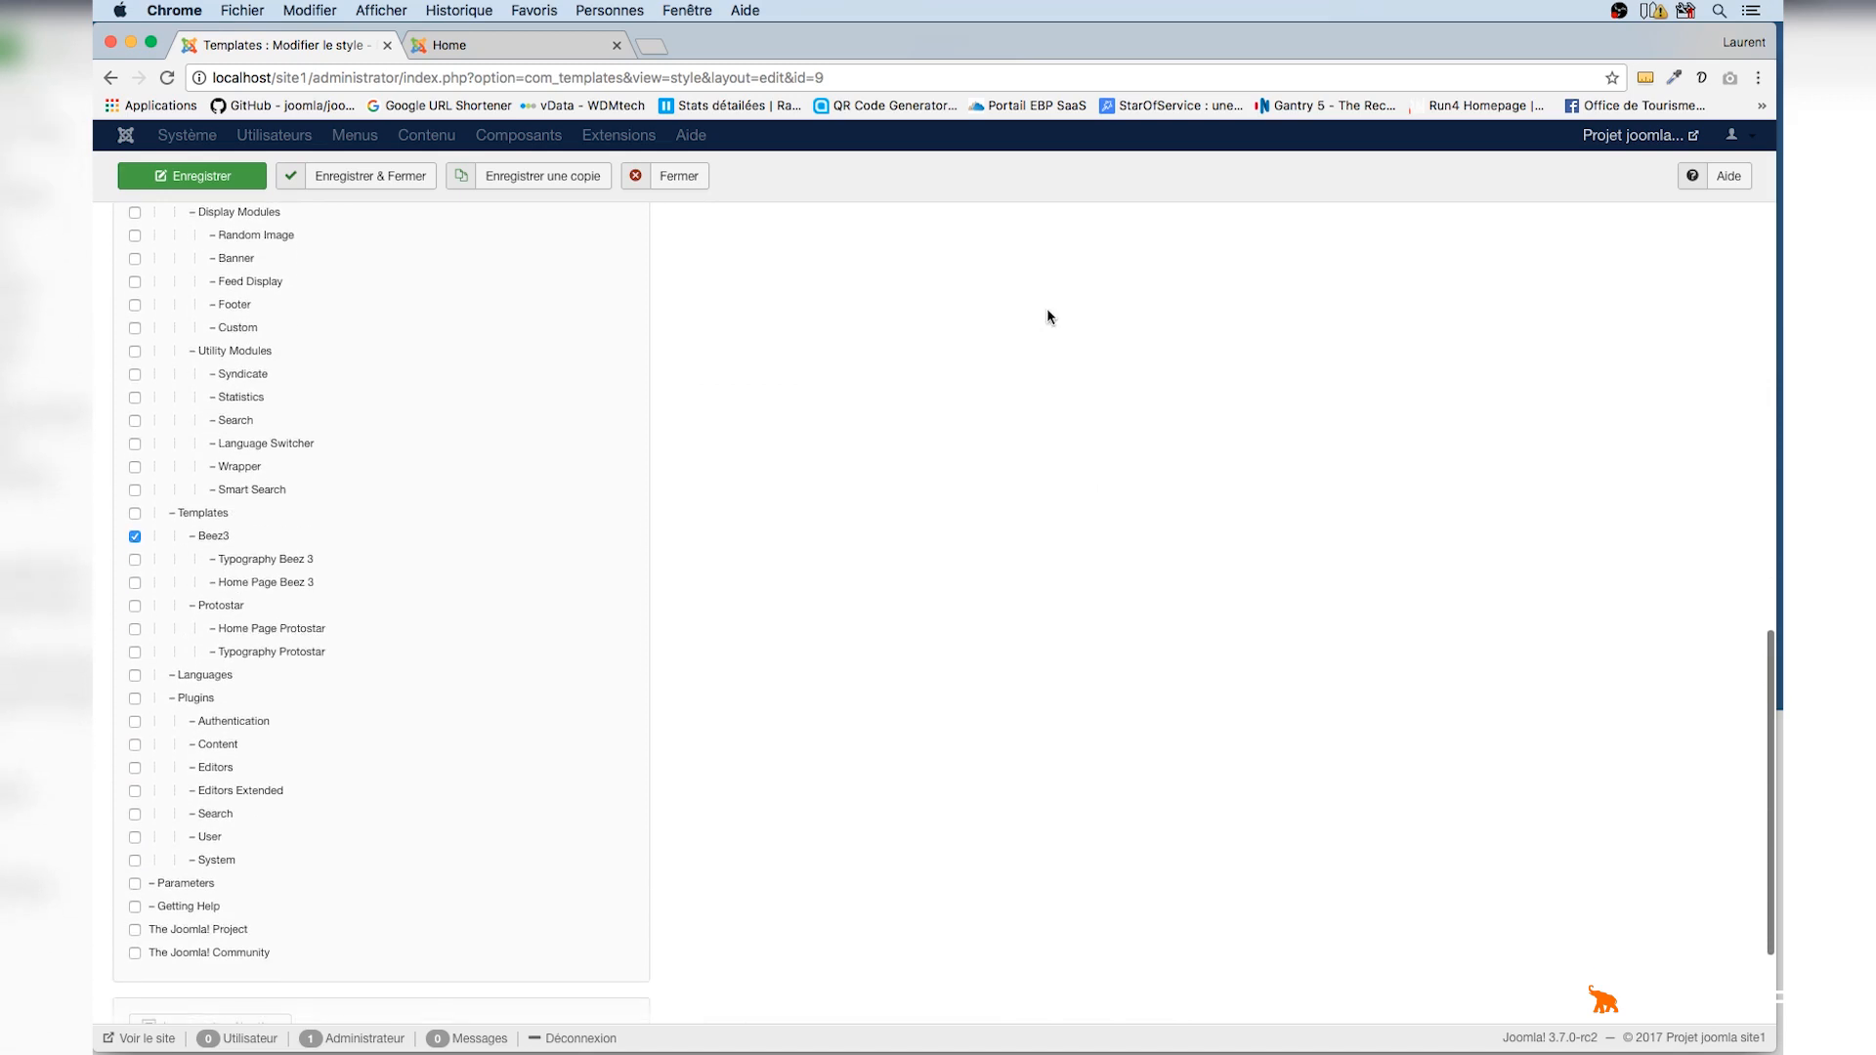
pyautogui.click(136, 536)
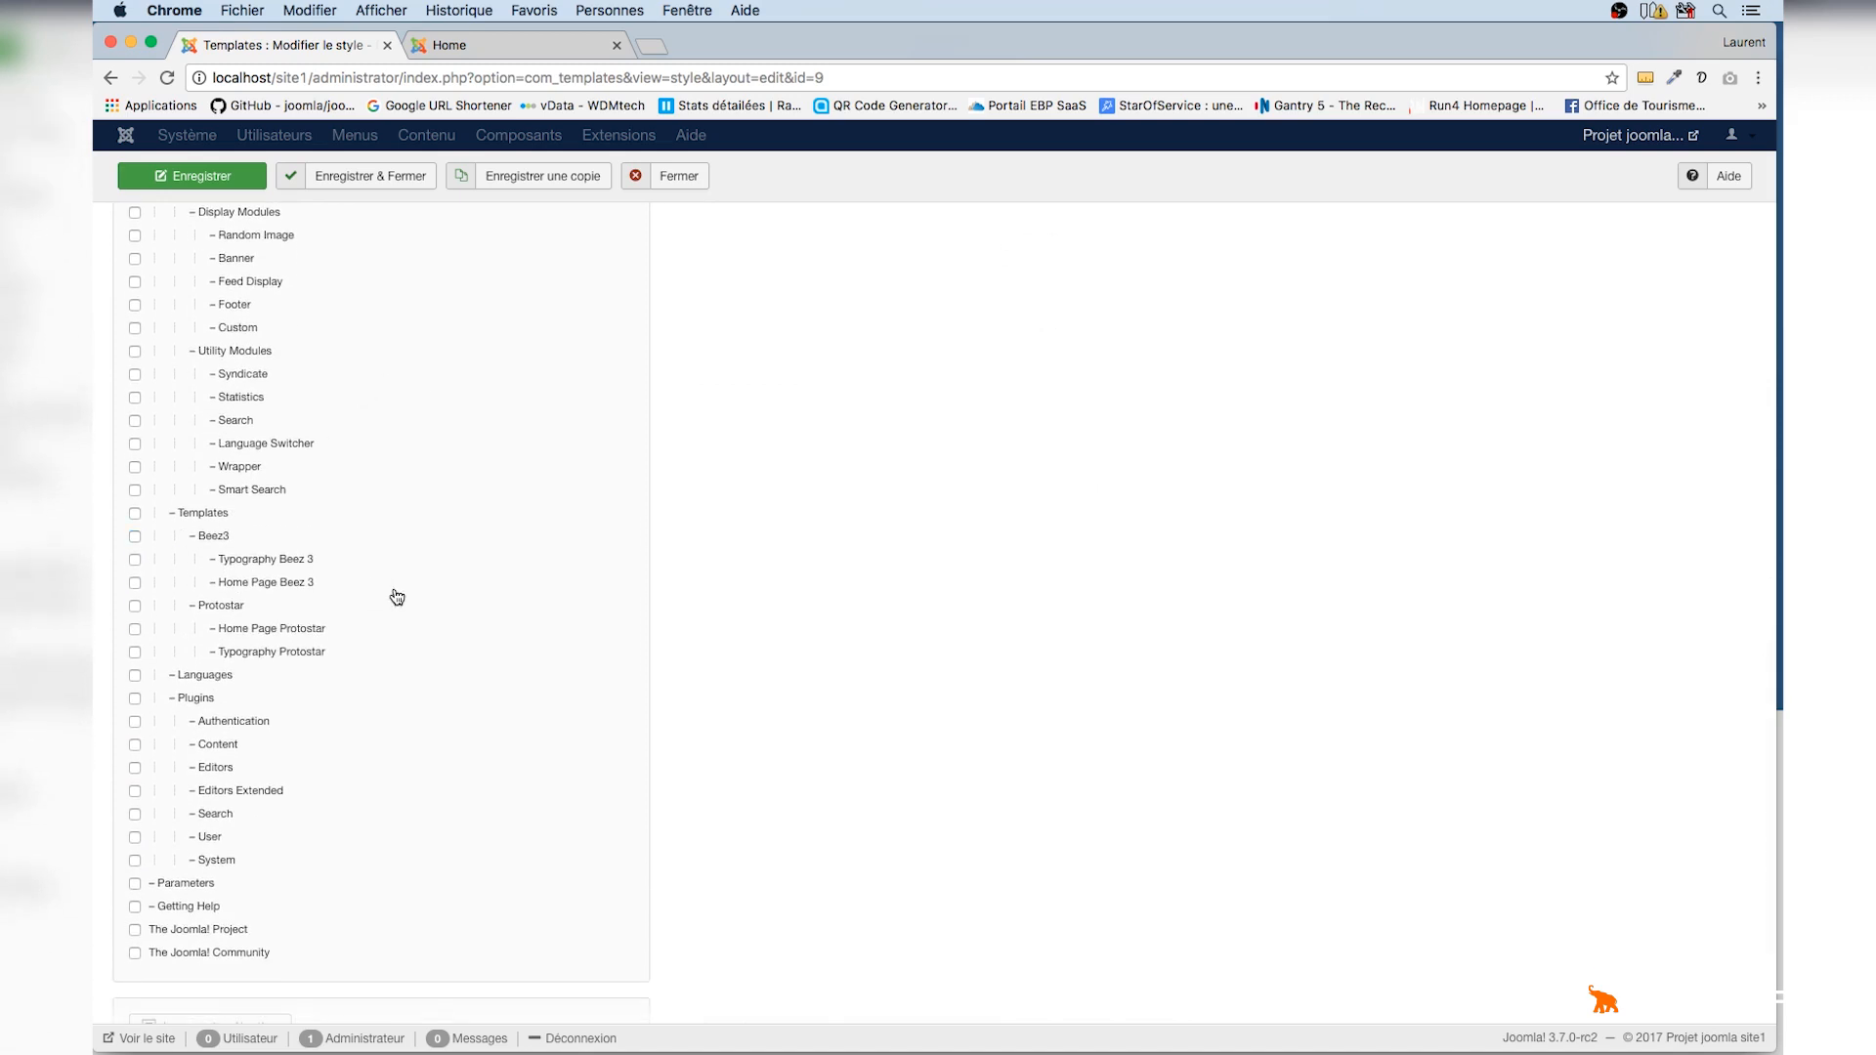
pyautogui.scroll(-3, 397, 597)
pyautogui.scroll(15, 397, 597)
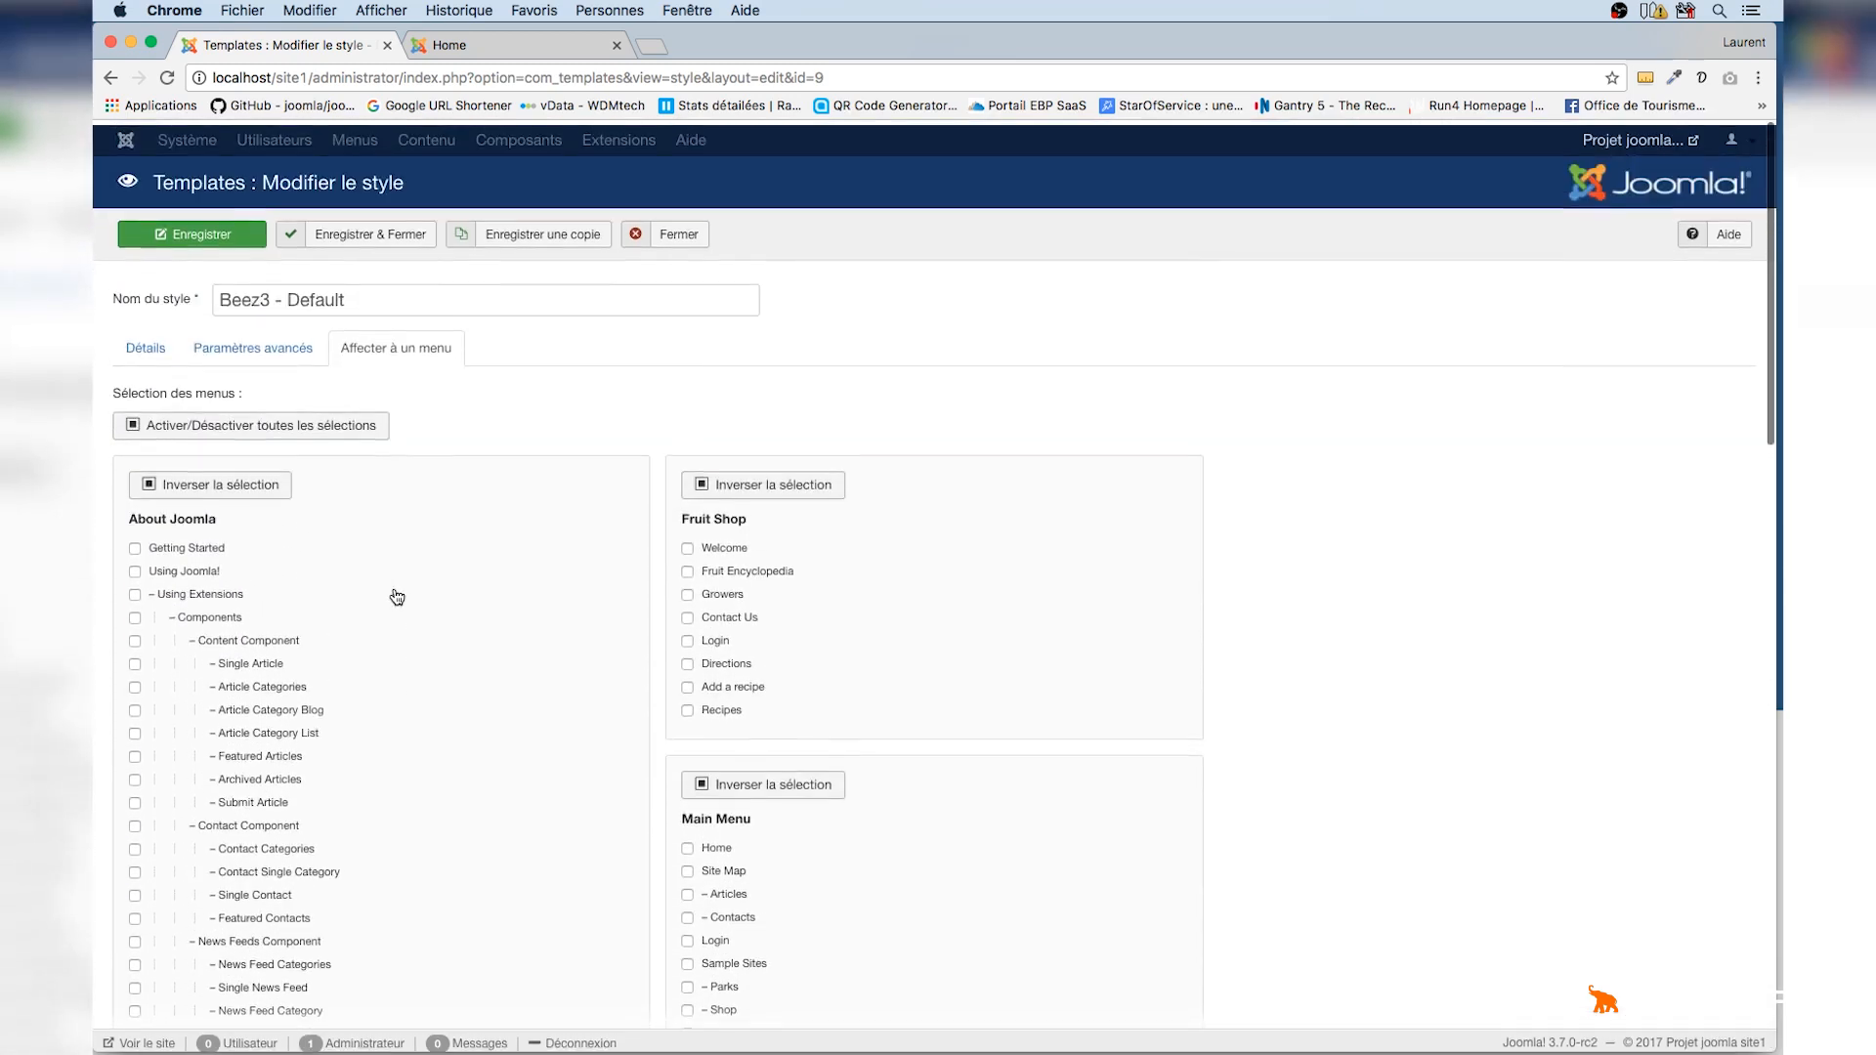
pyautogui.click(380, 231)
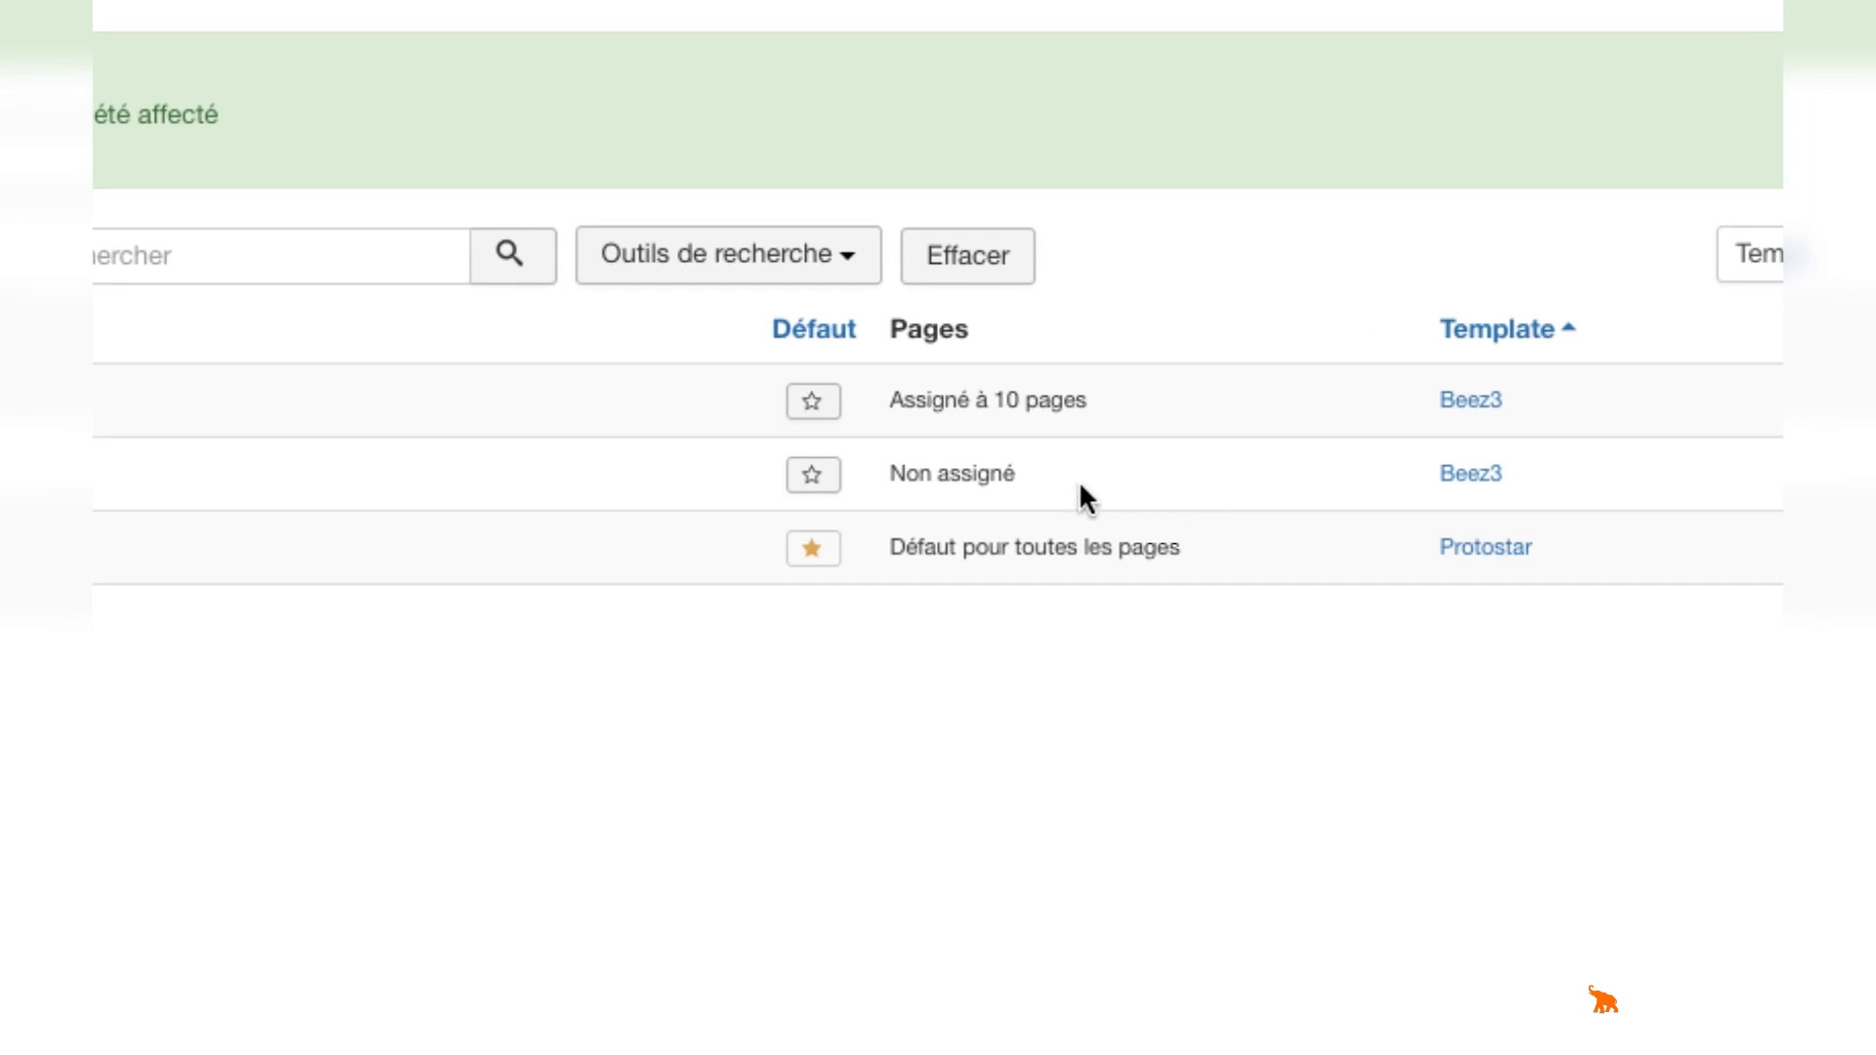
pyautogui.moveTo(1153, 502); pyautogui.dragTo(1110, 495)
pyautogui.moveTo(994, 479); pyautogui.dragTo(893, 473)
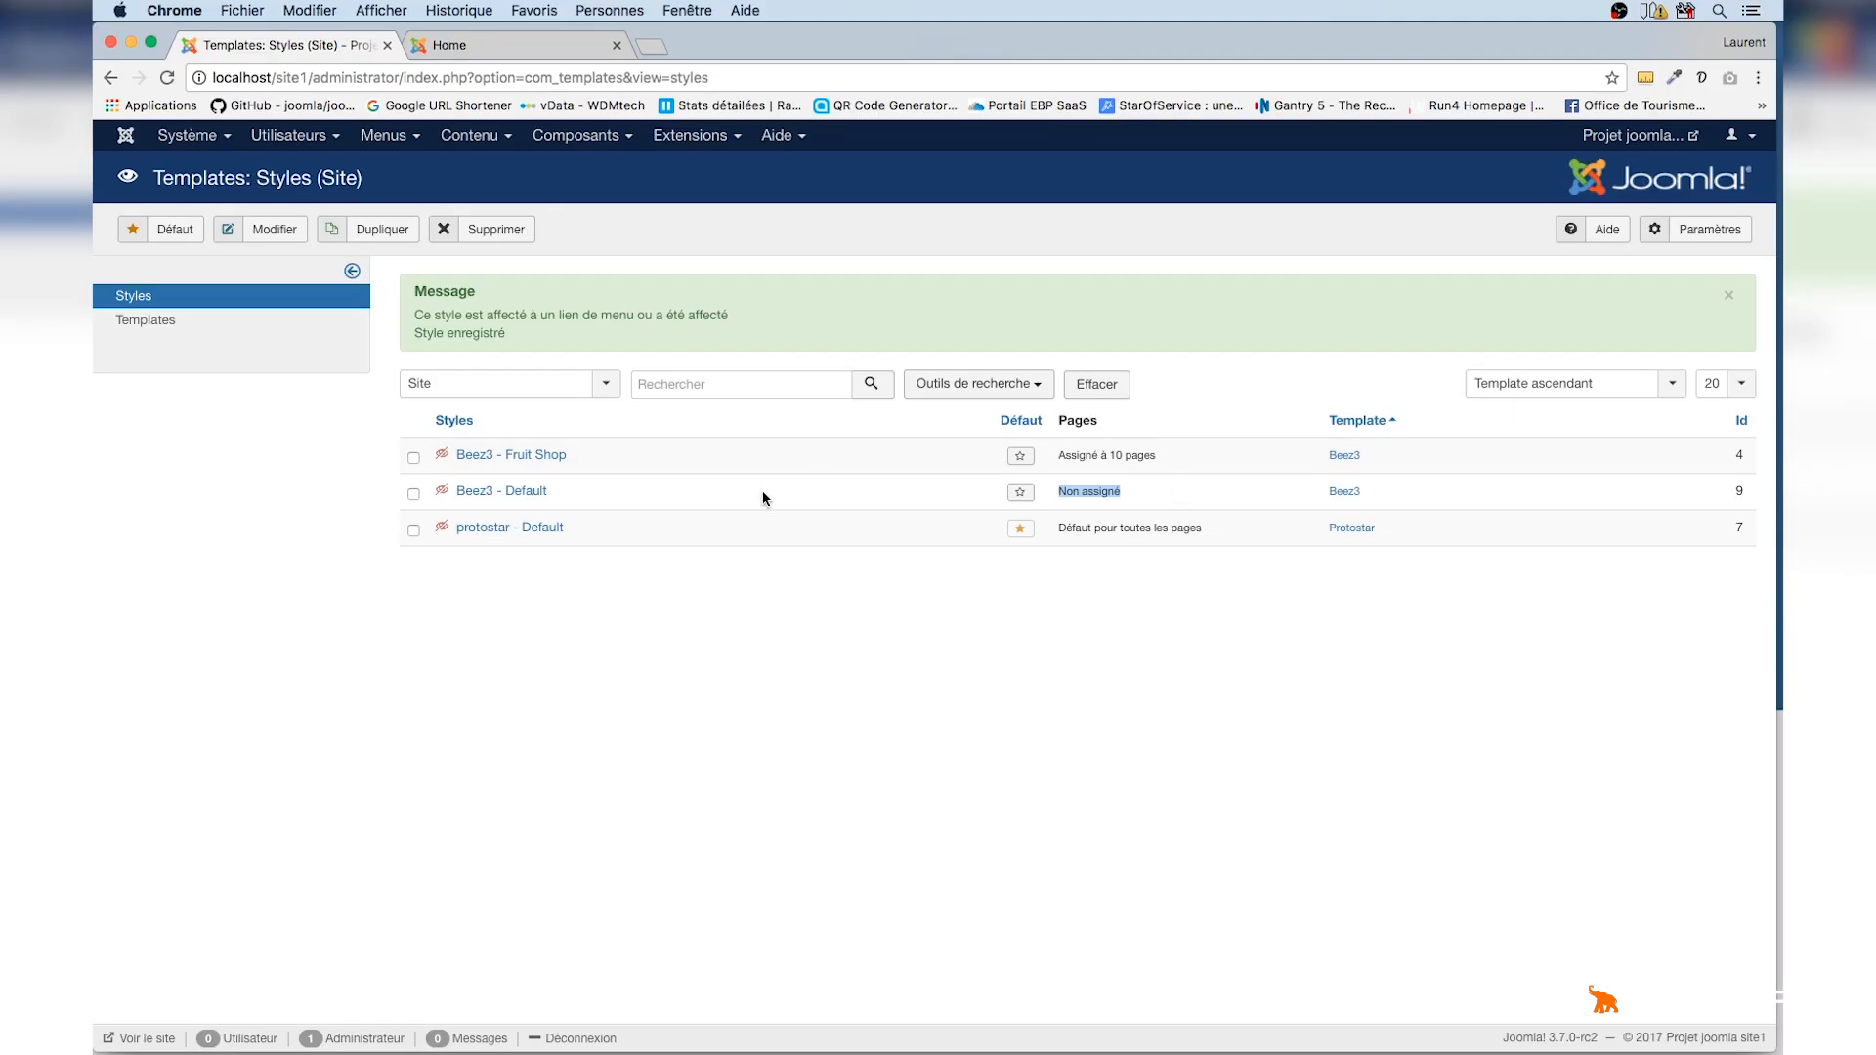
# Remove all Fruit Shop menu items, from Welcome to Recipes, from the Beez3 - Fruit Shop style's assignments, and save and close it.
pyautogui.click(536, 456)
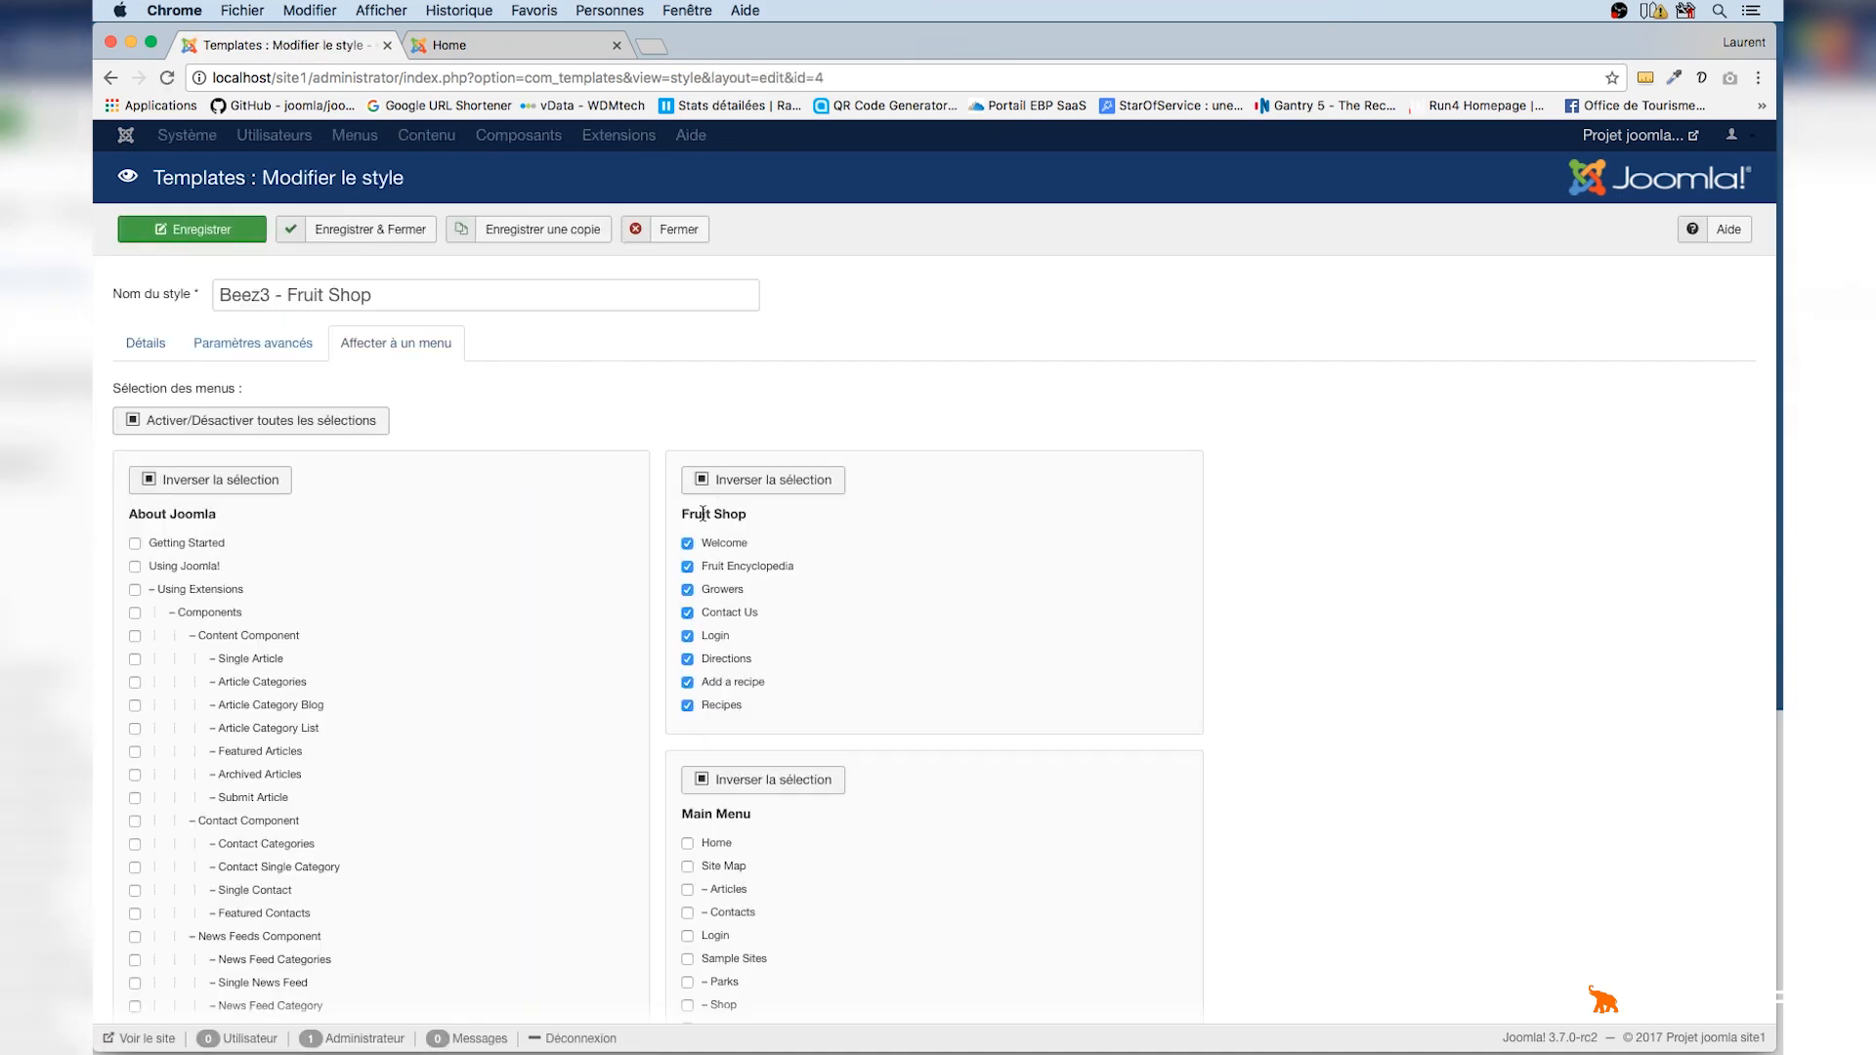
pyautogui.click(687, 544)
pyautogui.click(687, 567)
pyautogui.click(687, 589)
pyautogui.click(687, 612)
pyautogui.click(687, 636)
pyautogui.click(687, 659)
pyautogui.click(687, 682)
pyautogui.click(687, 706)
pyautogui.click(371, 232)
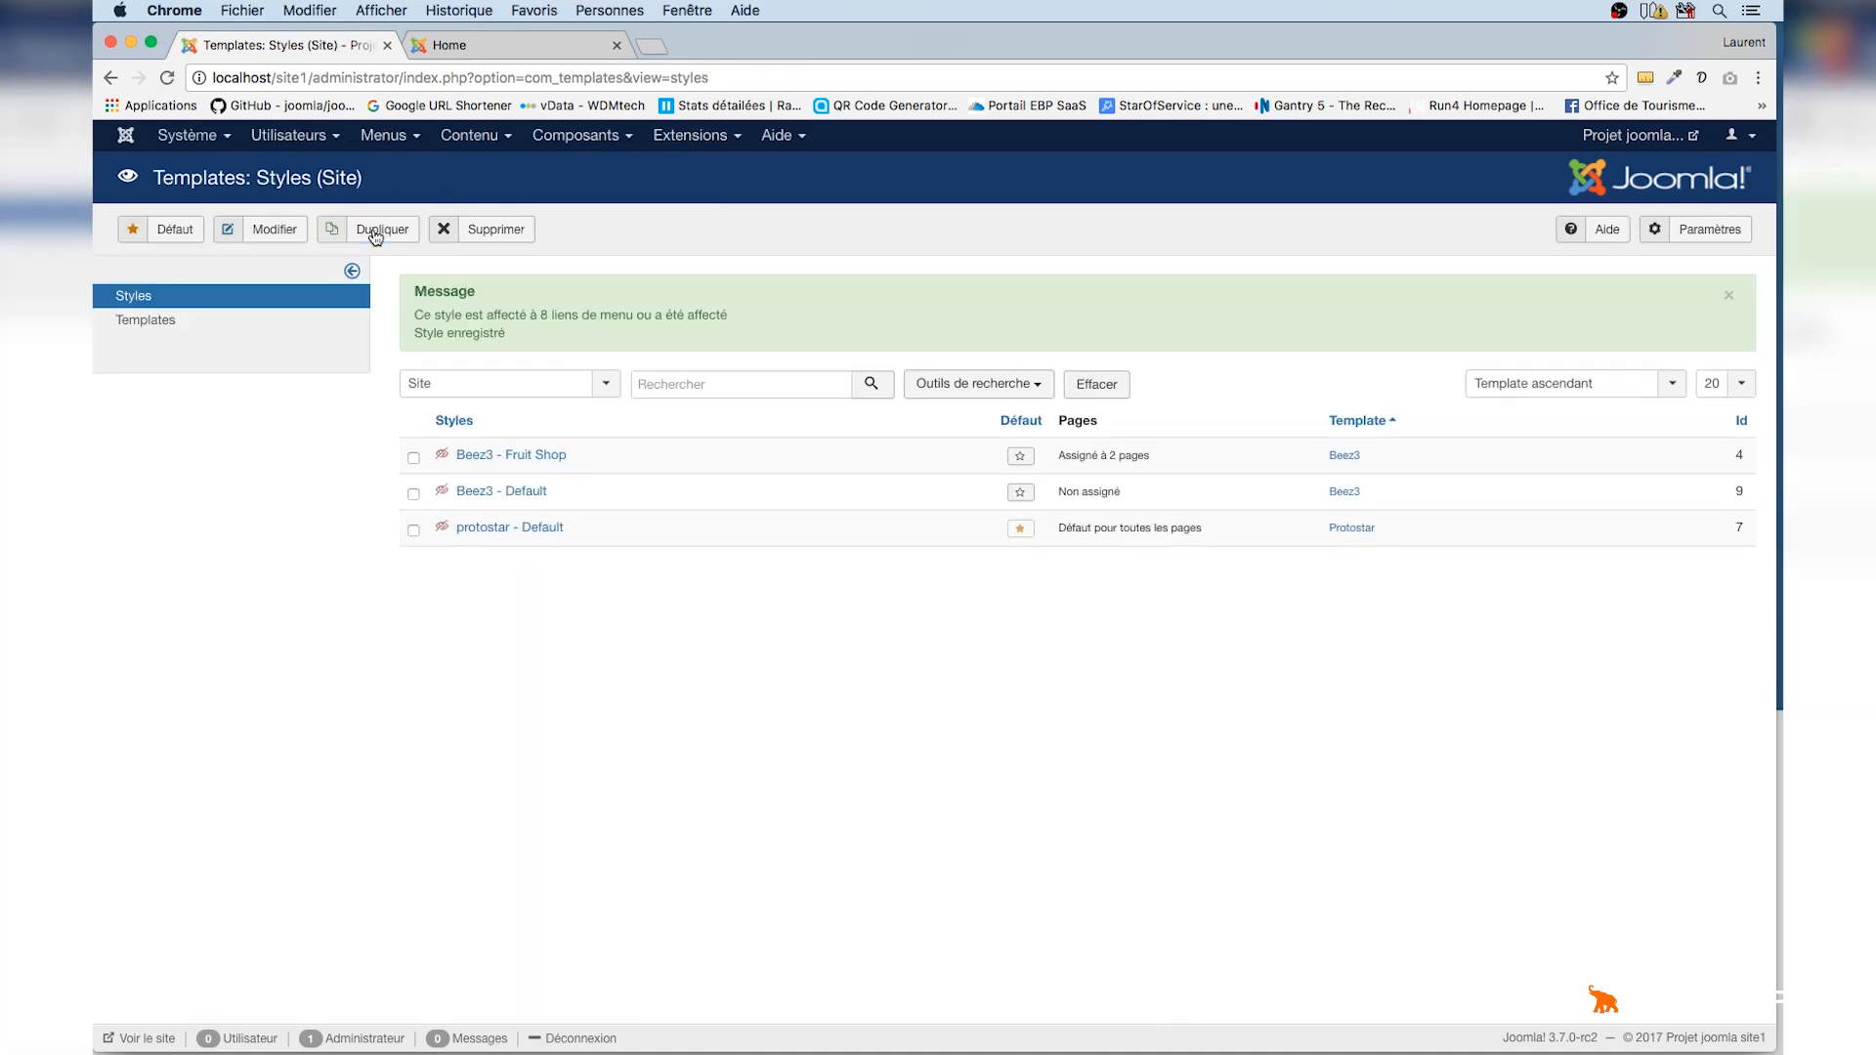
# Remove the Typography Beez 3 and Home Page Beez 3 items from the Beez3 - Fruit Shop style's assignments, and save and close it.
pyautogui.click(511, 457)
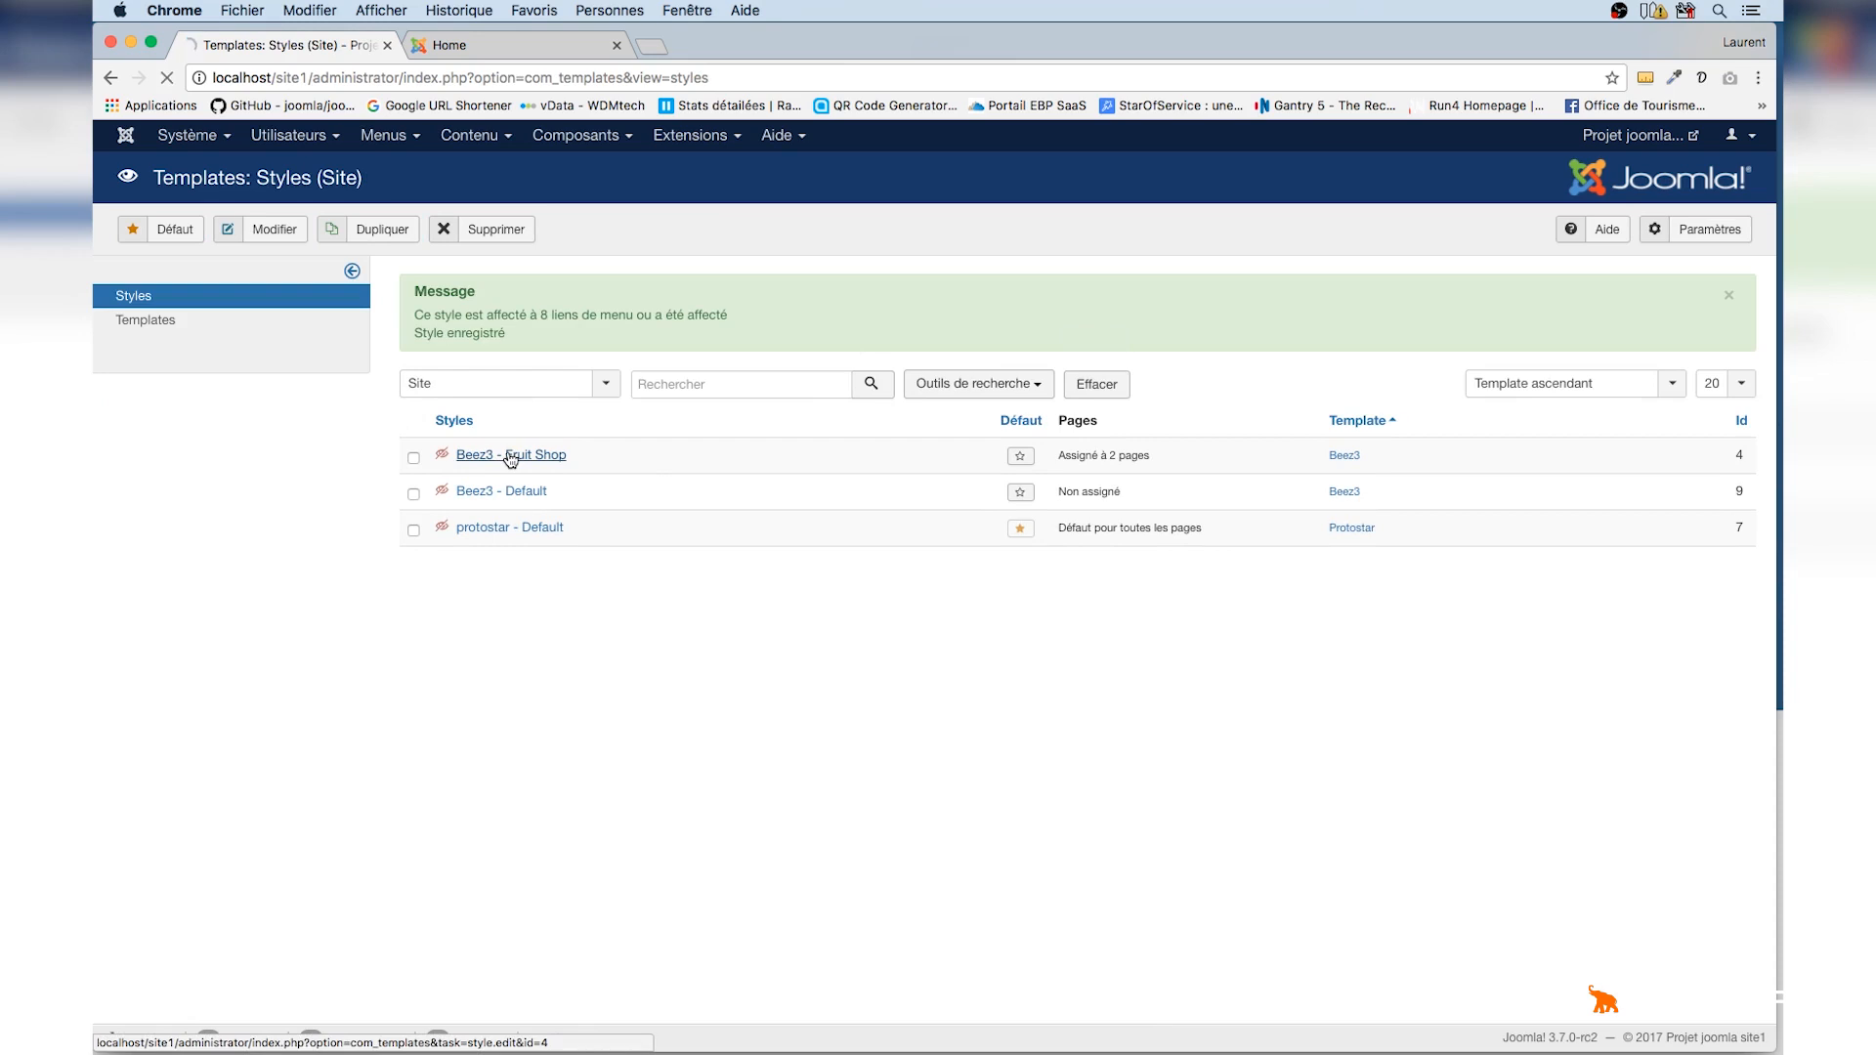
pyautogui.scroll(-5, 1077, 645)
pyautogui.scroll(-10, 1079, 646)
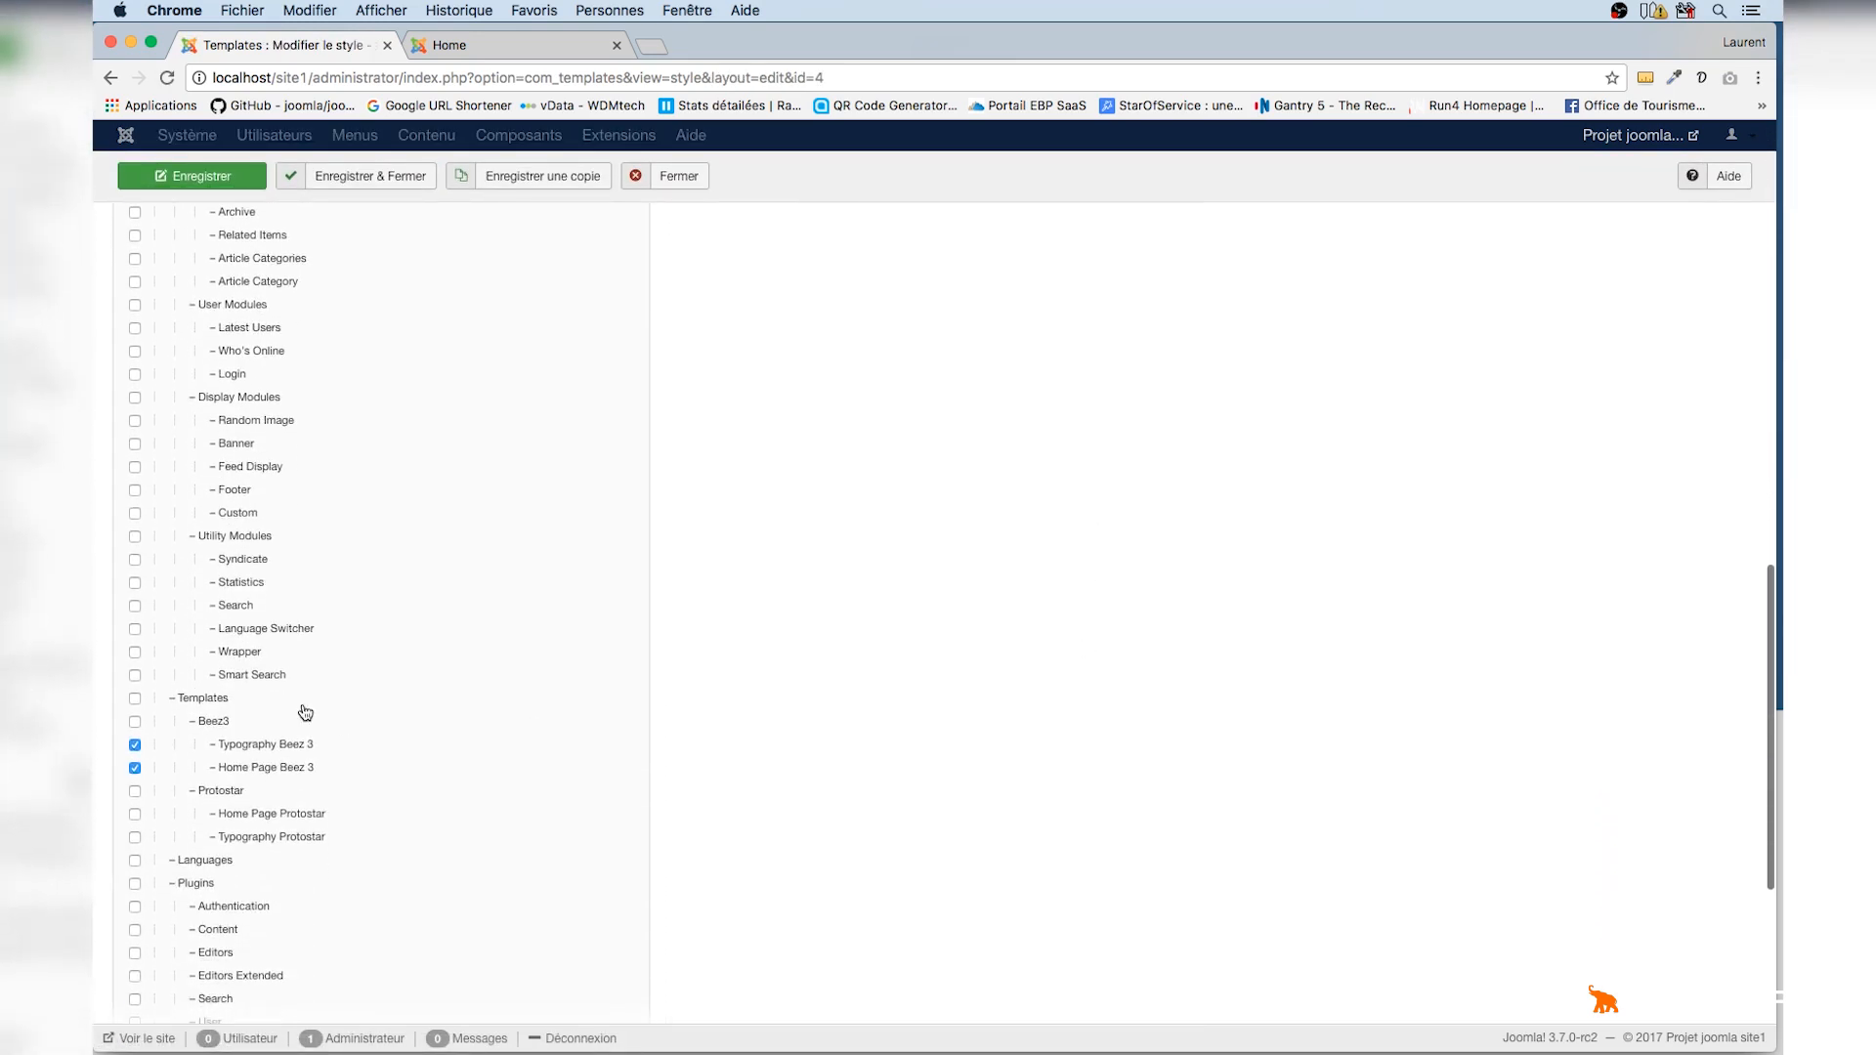
pyautogui.click(134, 744)
pyautogui.click(135, 769)
pyautogui.click(376, 177)
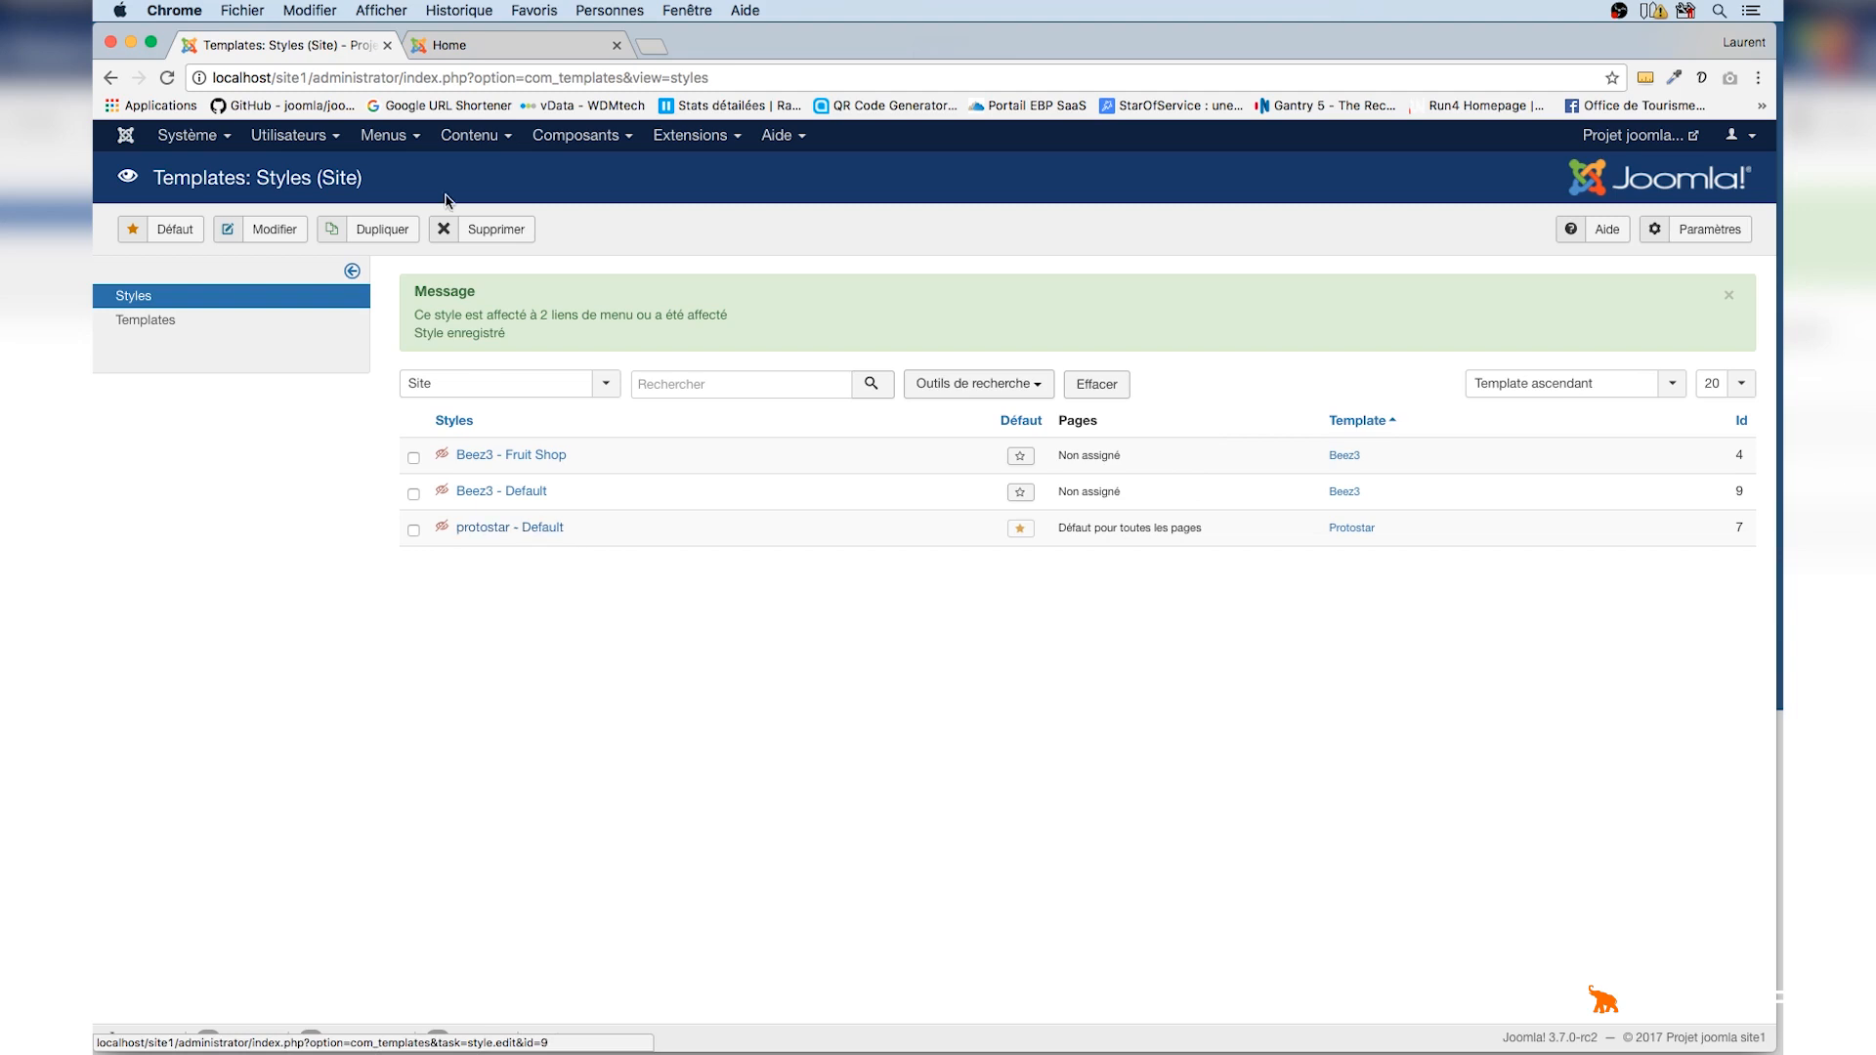
# Compare the template shown on the public Home and Sample Sites pages.
pyautogui.click(533, 46)
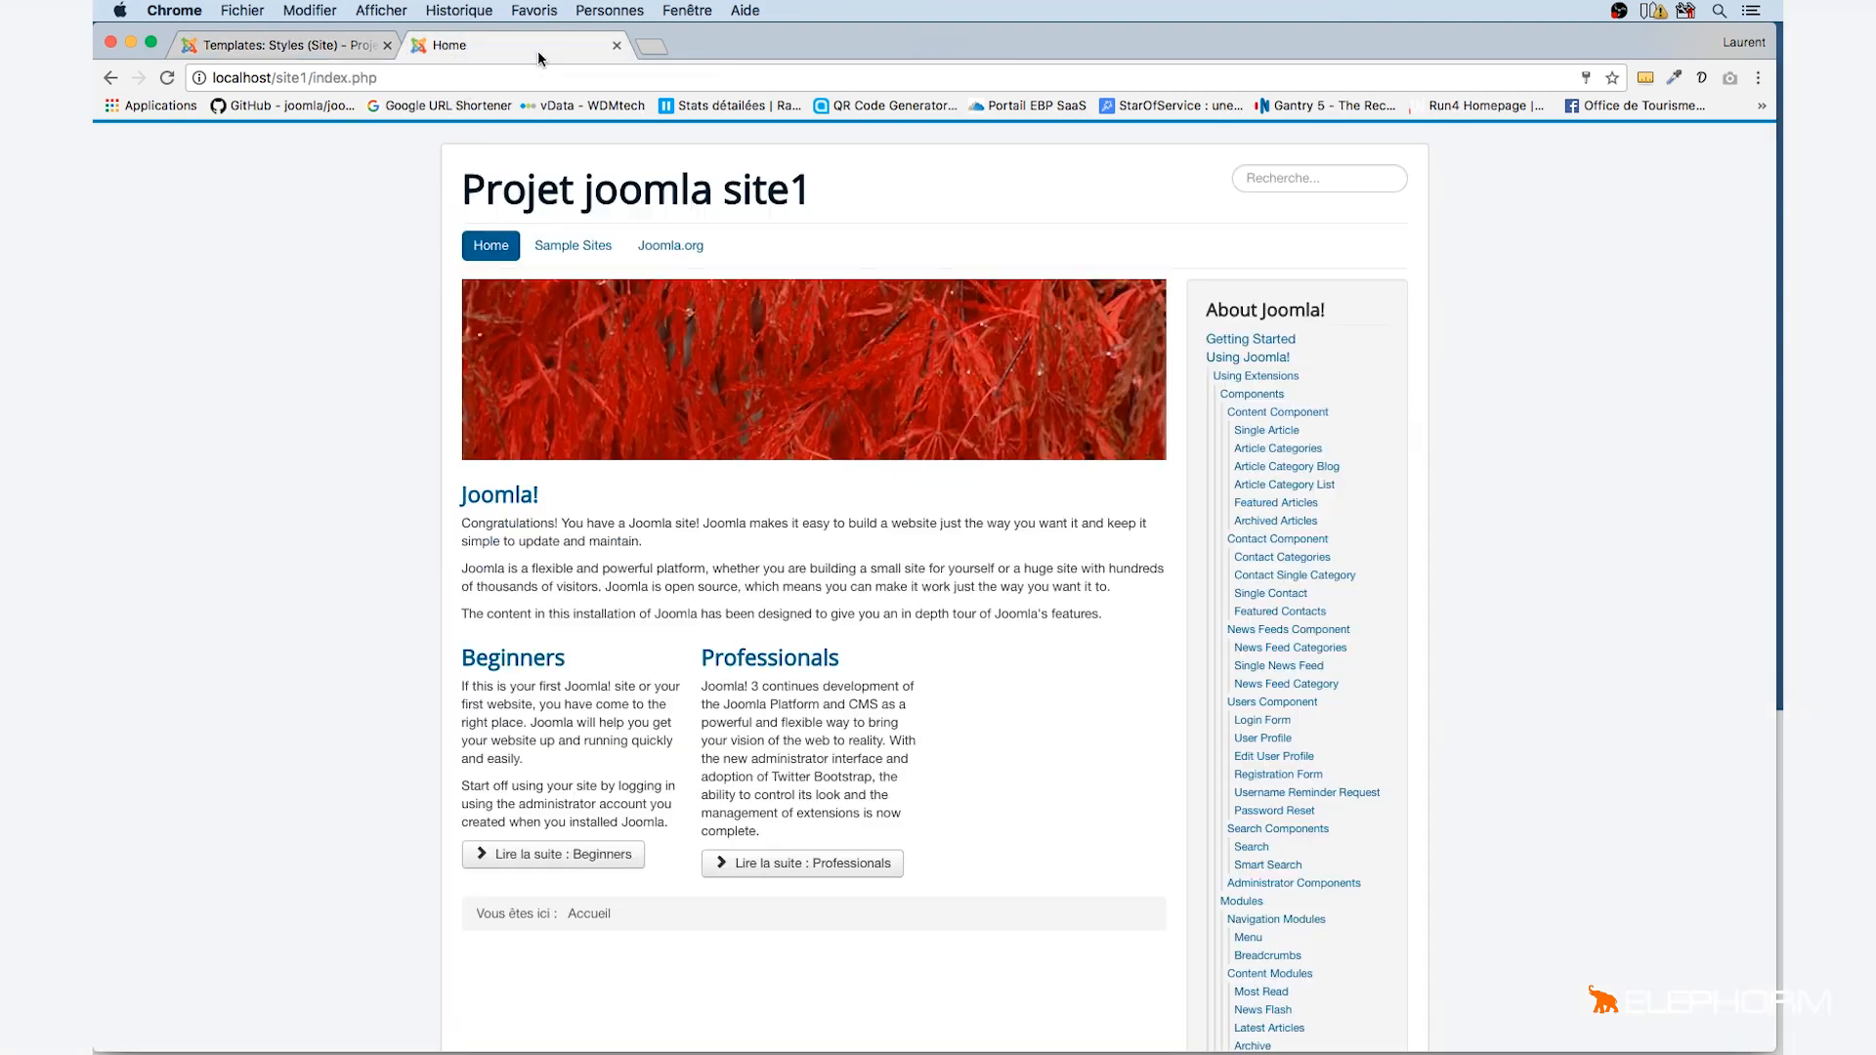
pyautogui.click(578, 256)
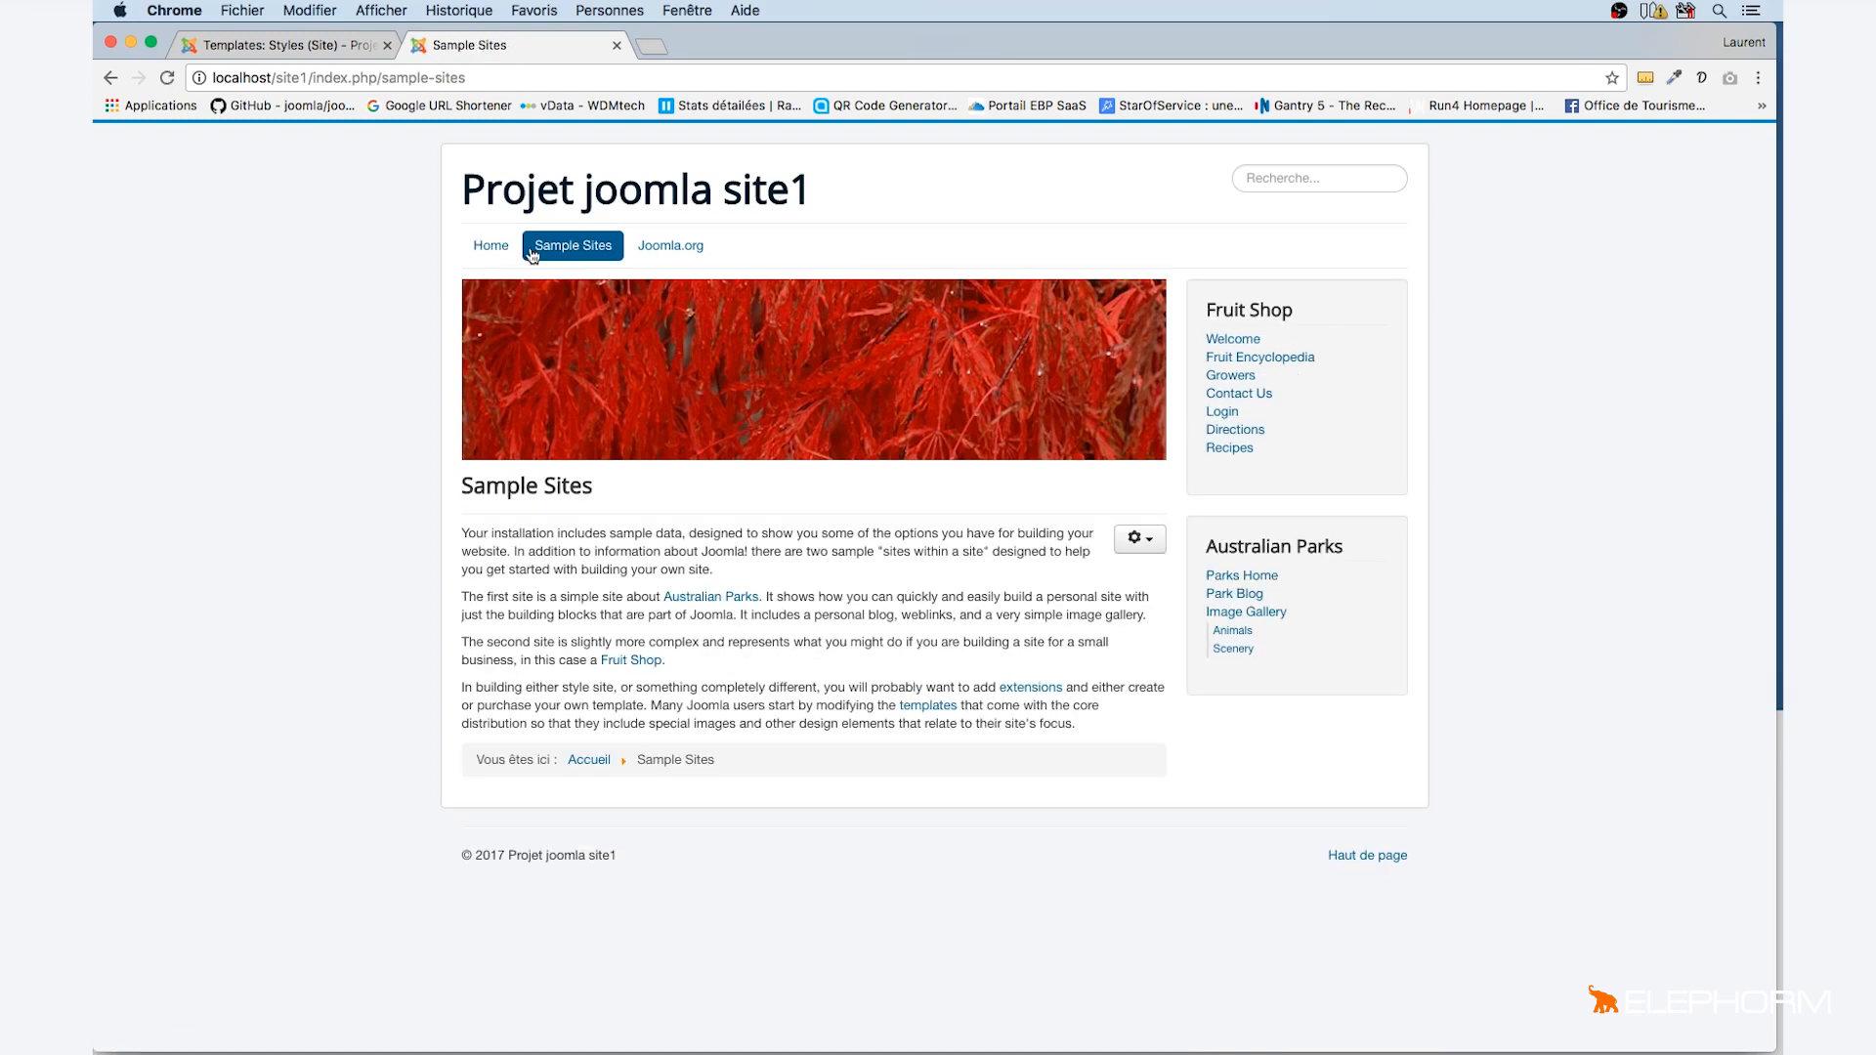
pyautogui.click(501, 252)
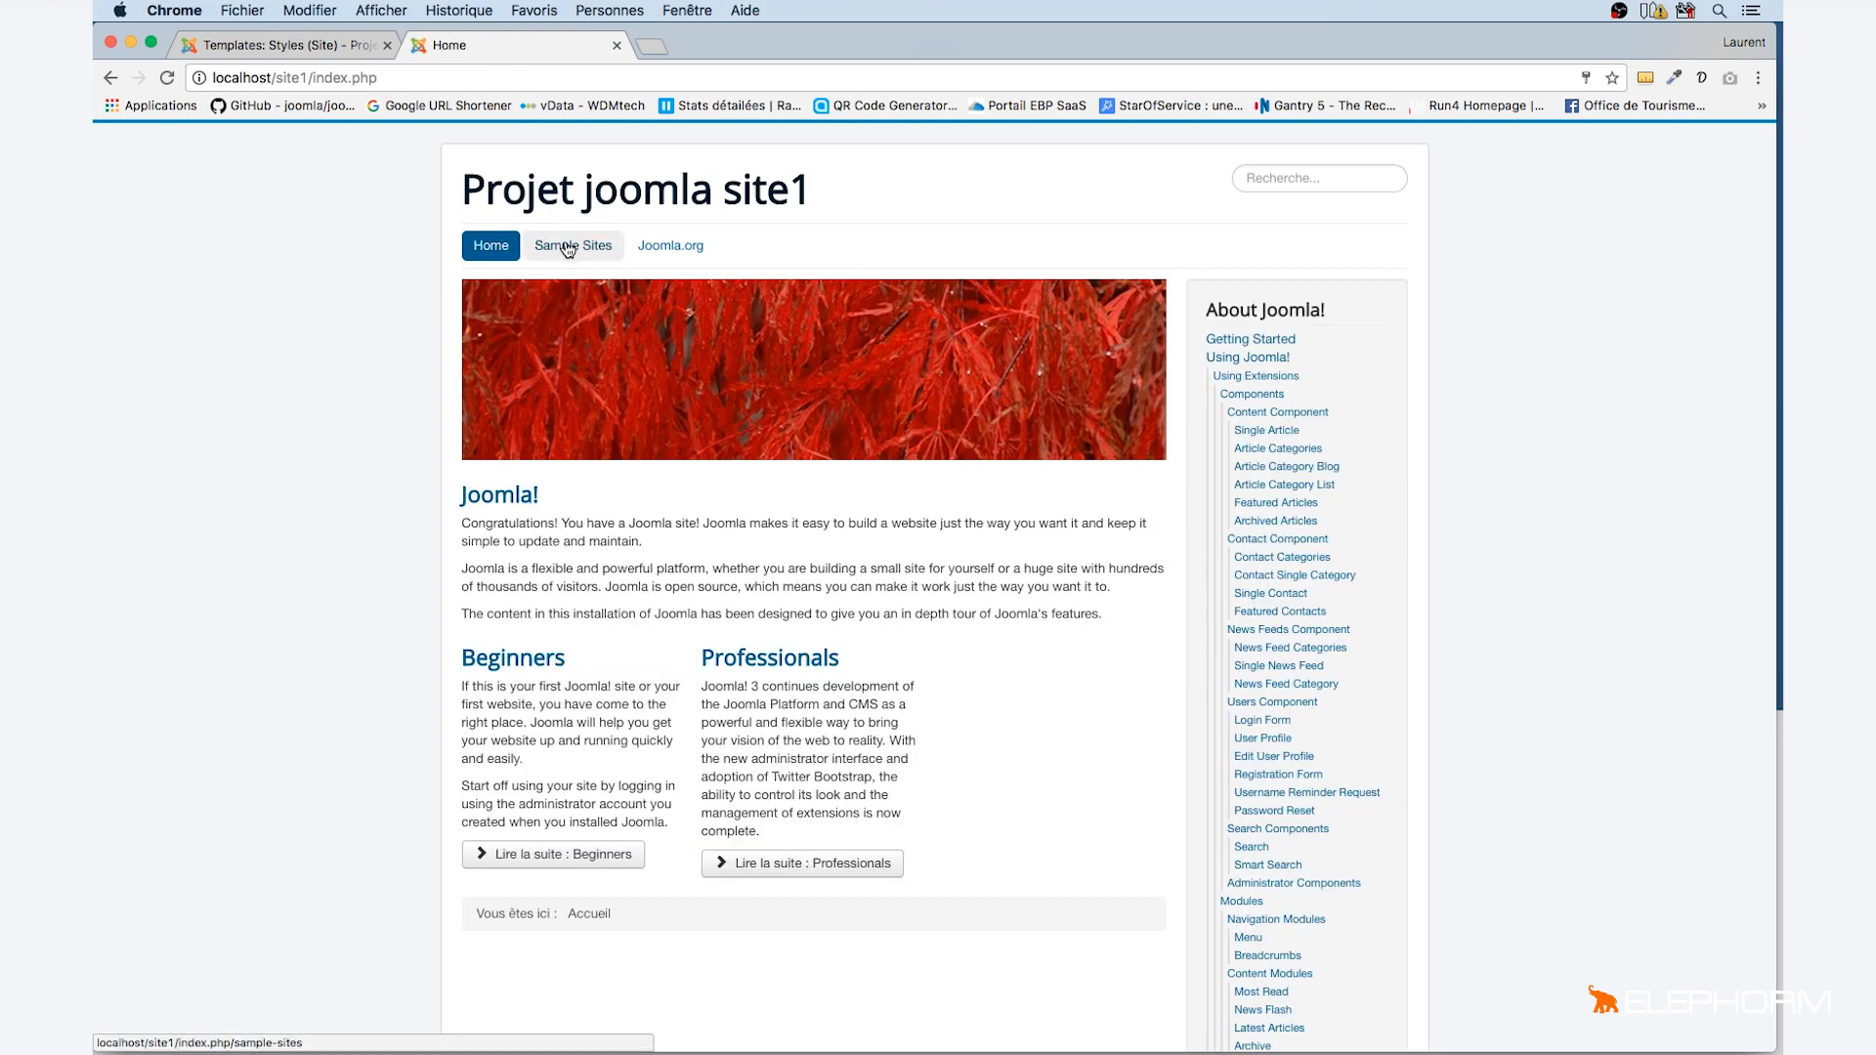
pyautogui.click(567, 248)
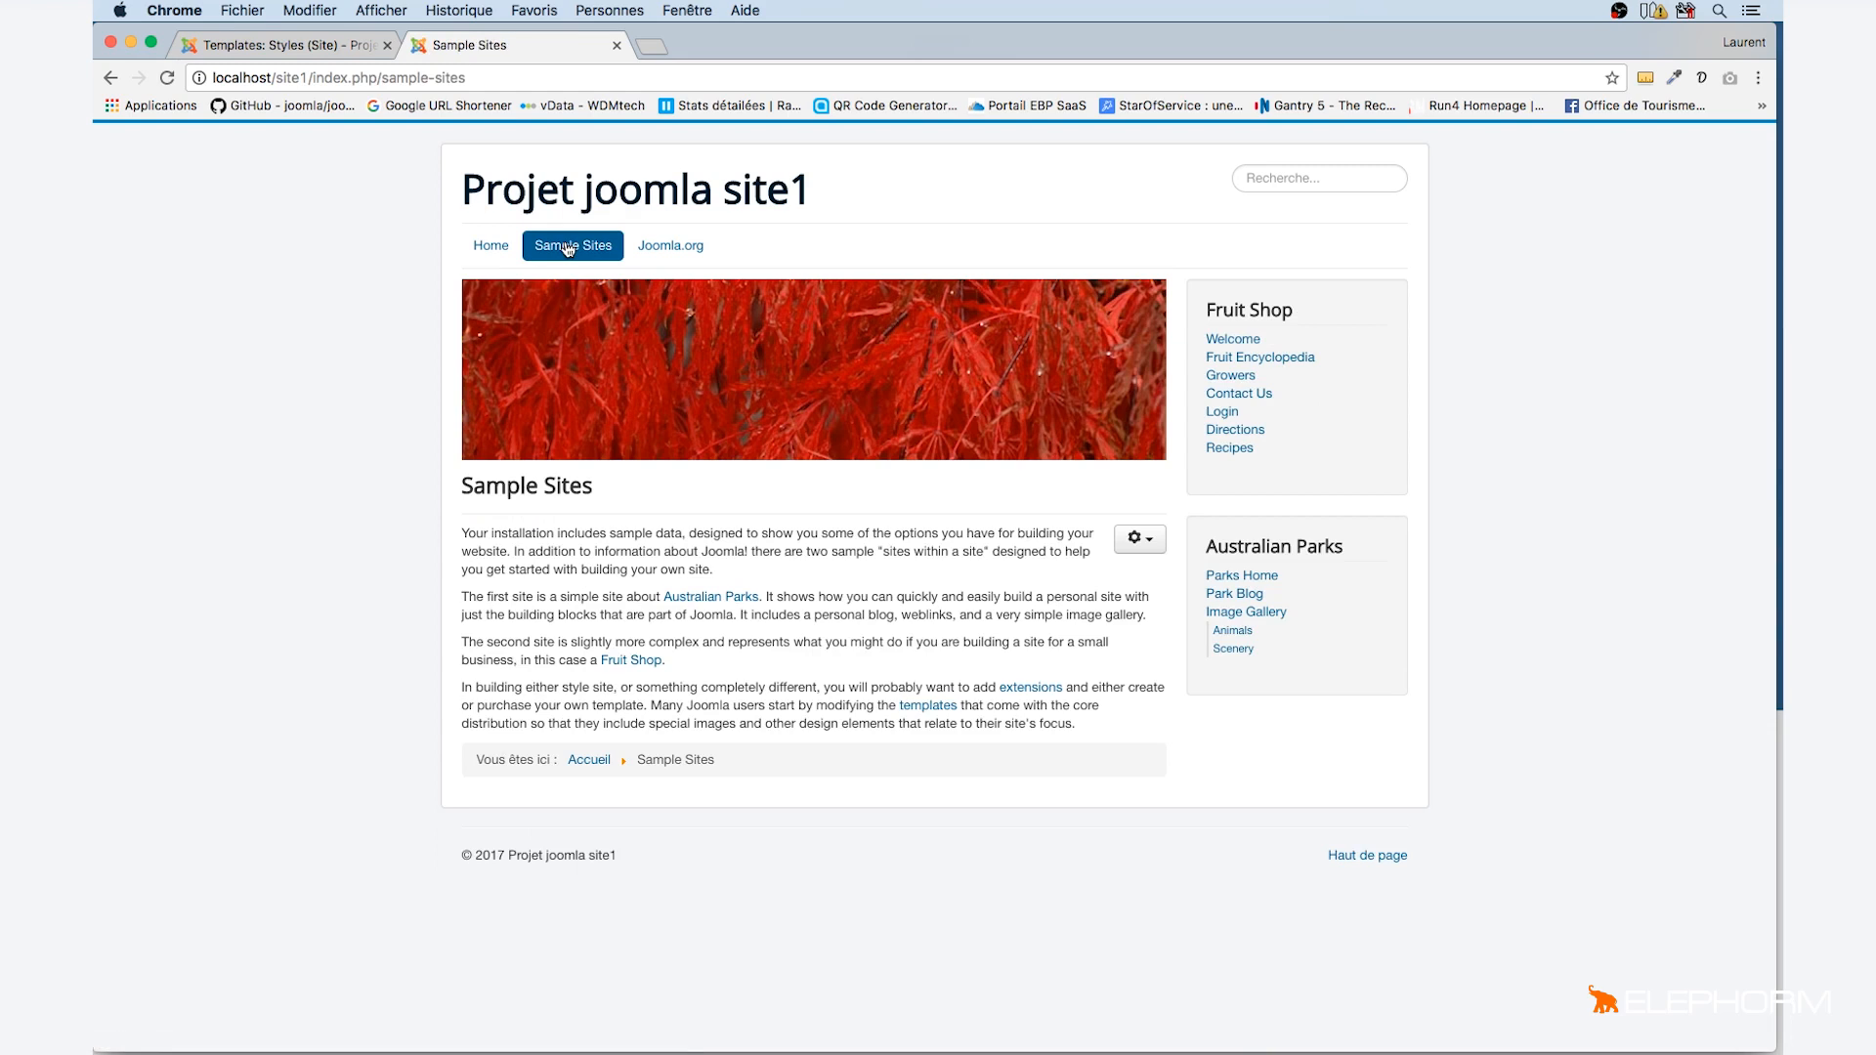
pyautogui.click(494, 250)
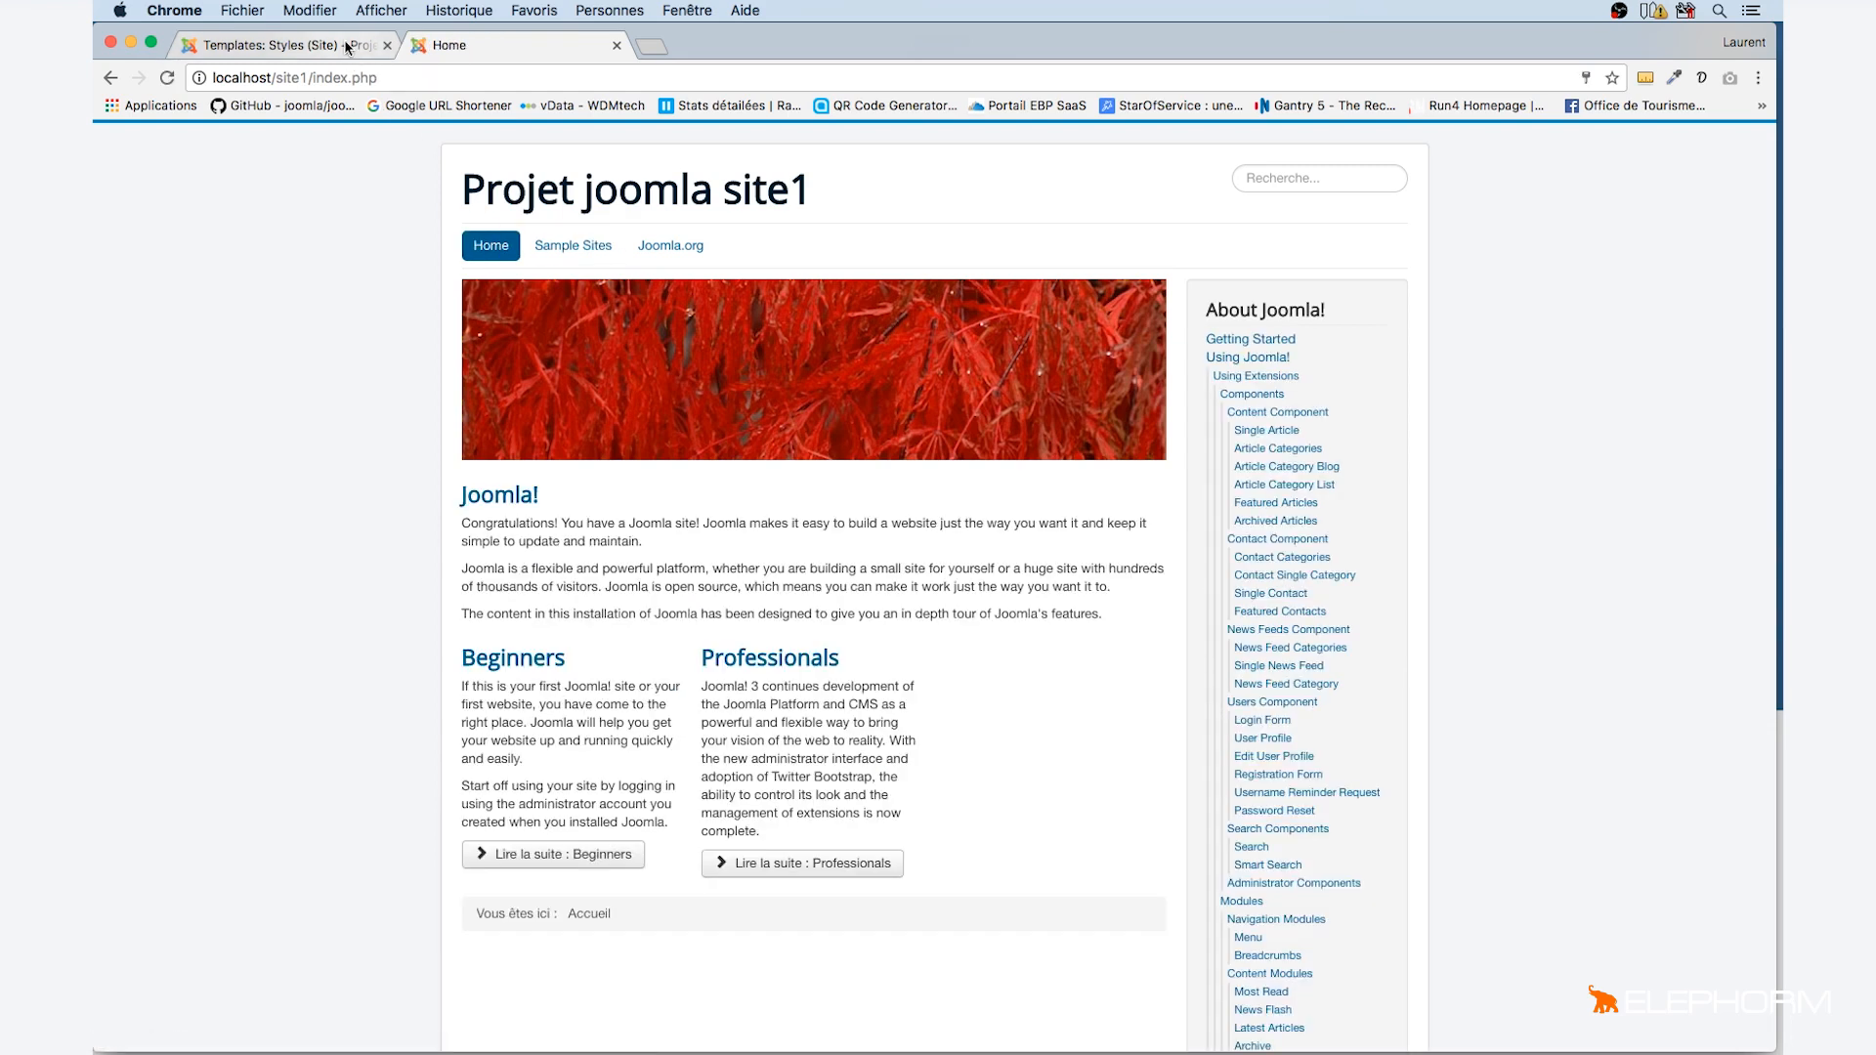
# Open the Main Menu's list of menu items in the administrator, checking the Home item on the public site.
pyautogui.click(347, 46)
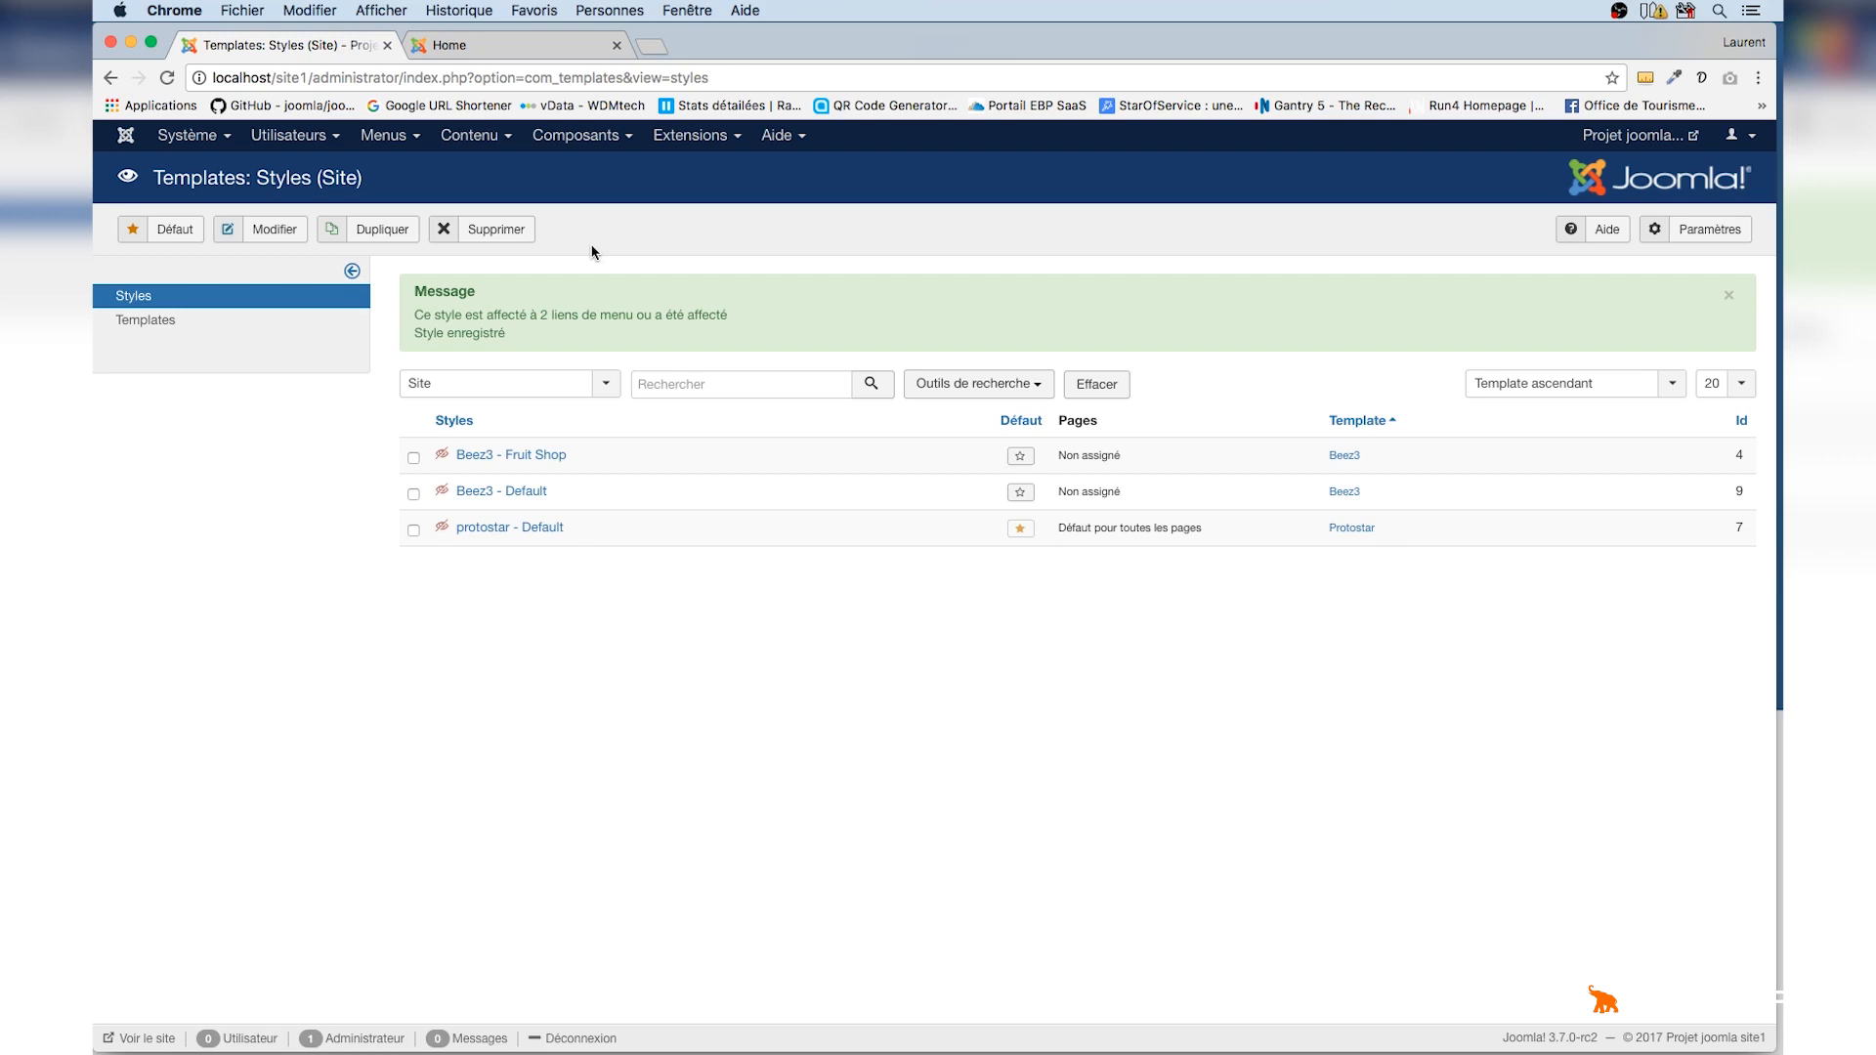
pyautogui.click(399, 146)
pyautogui.moveTo(400, 347)
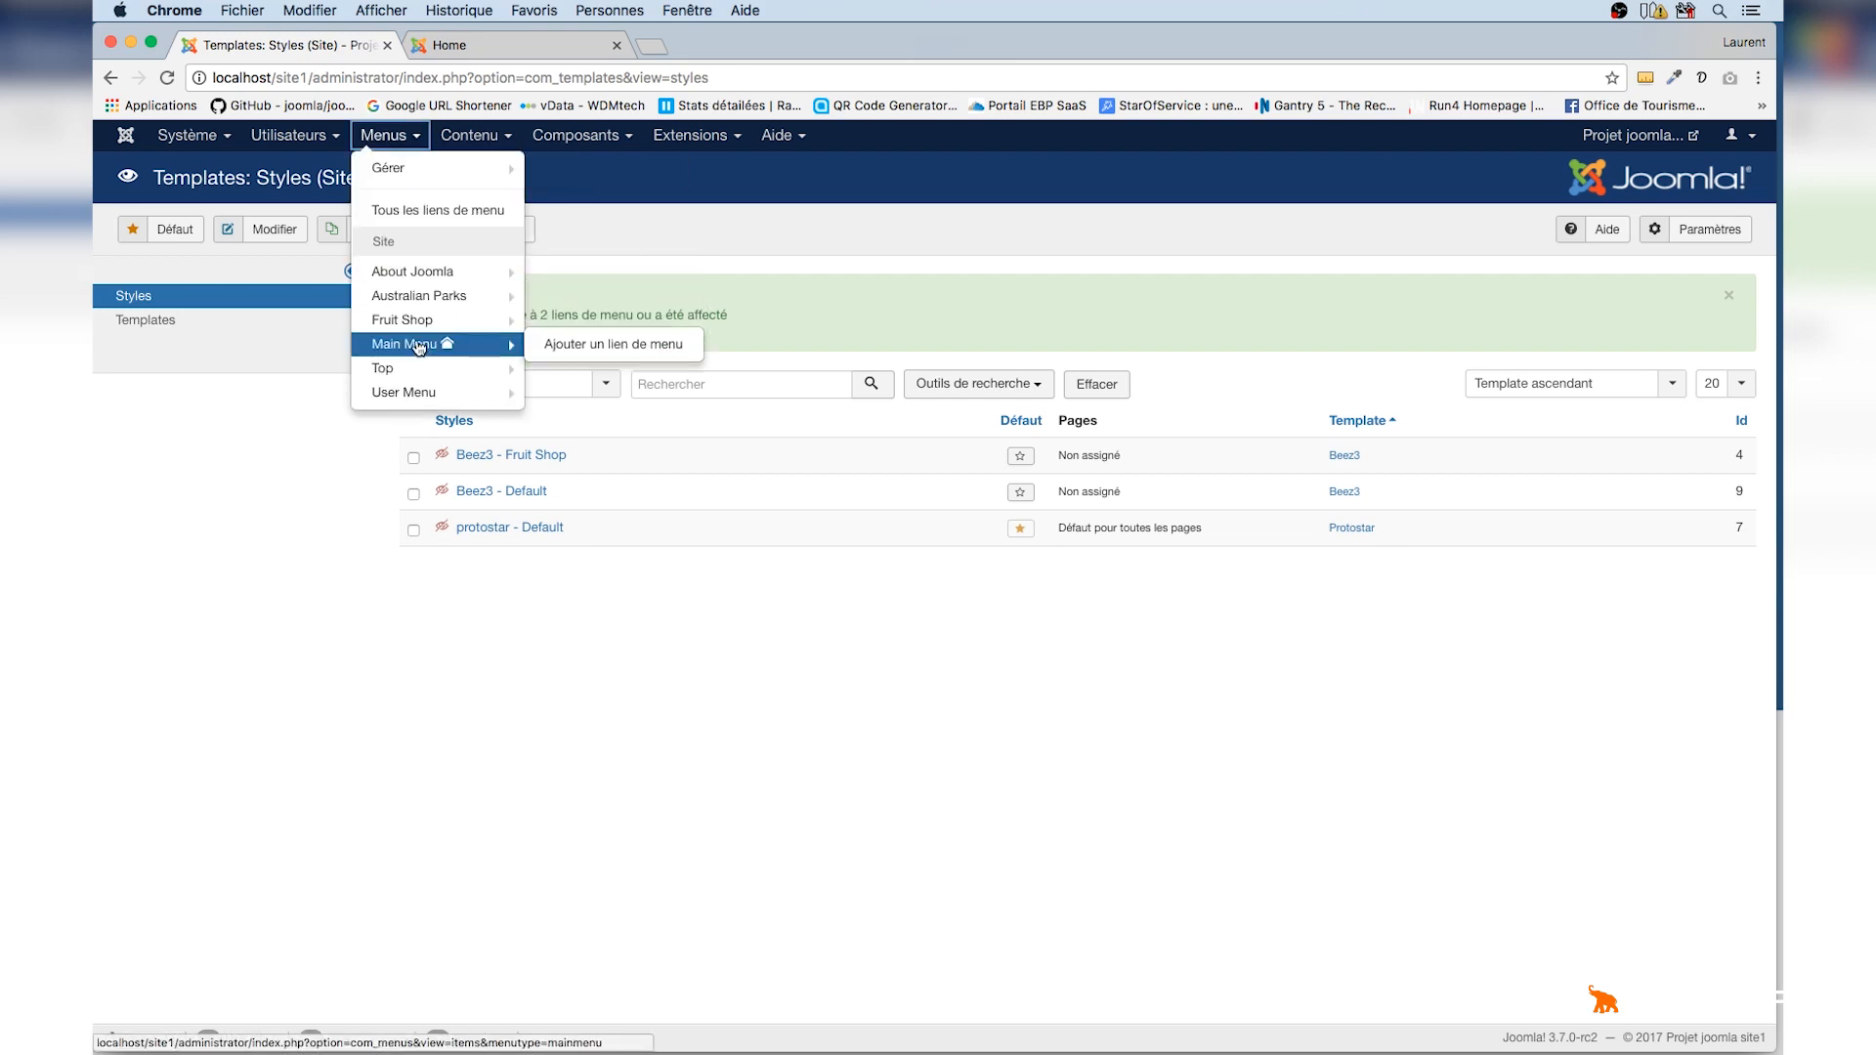
pyautogui.click(475, 43)
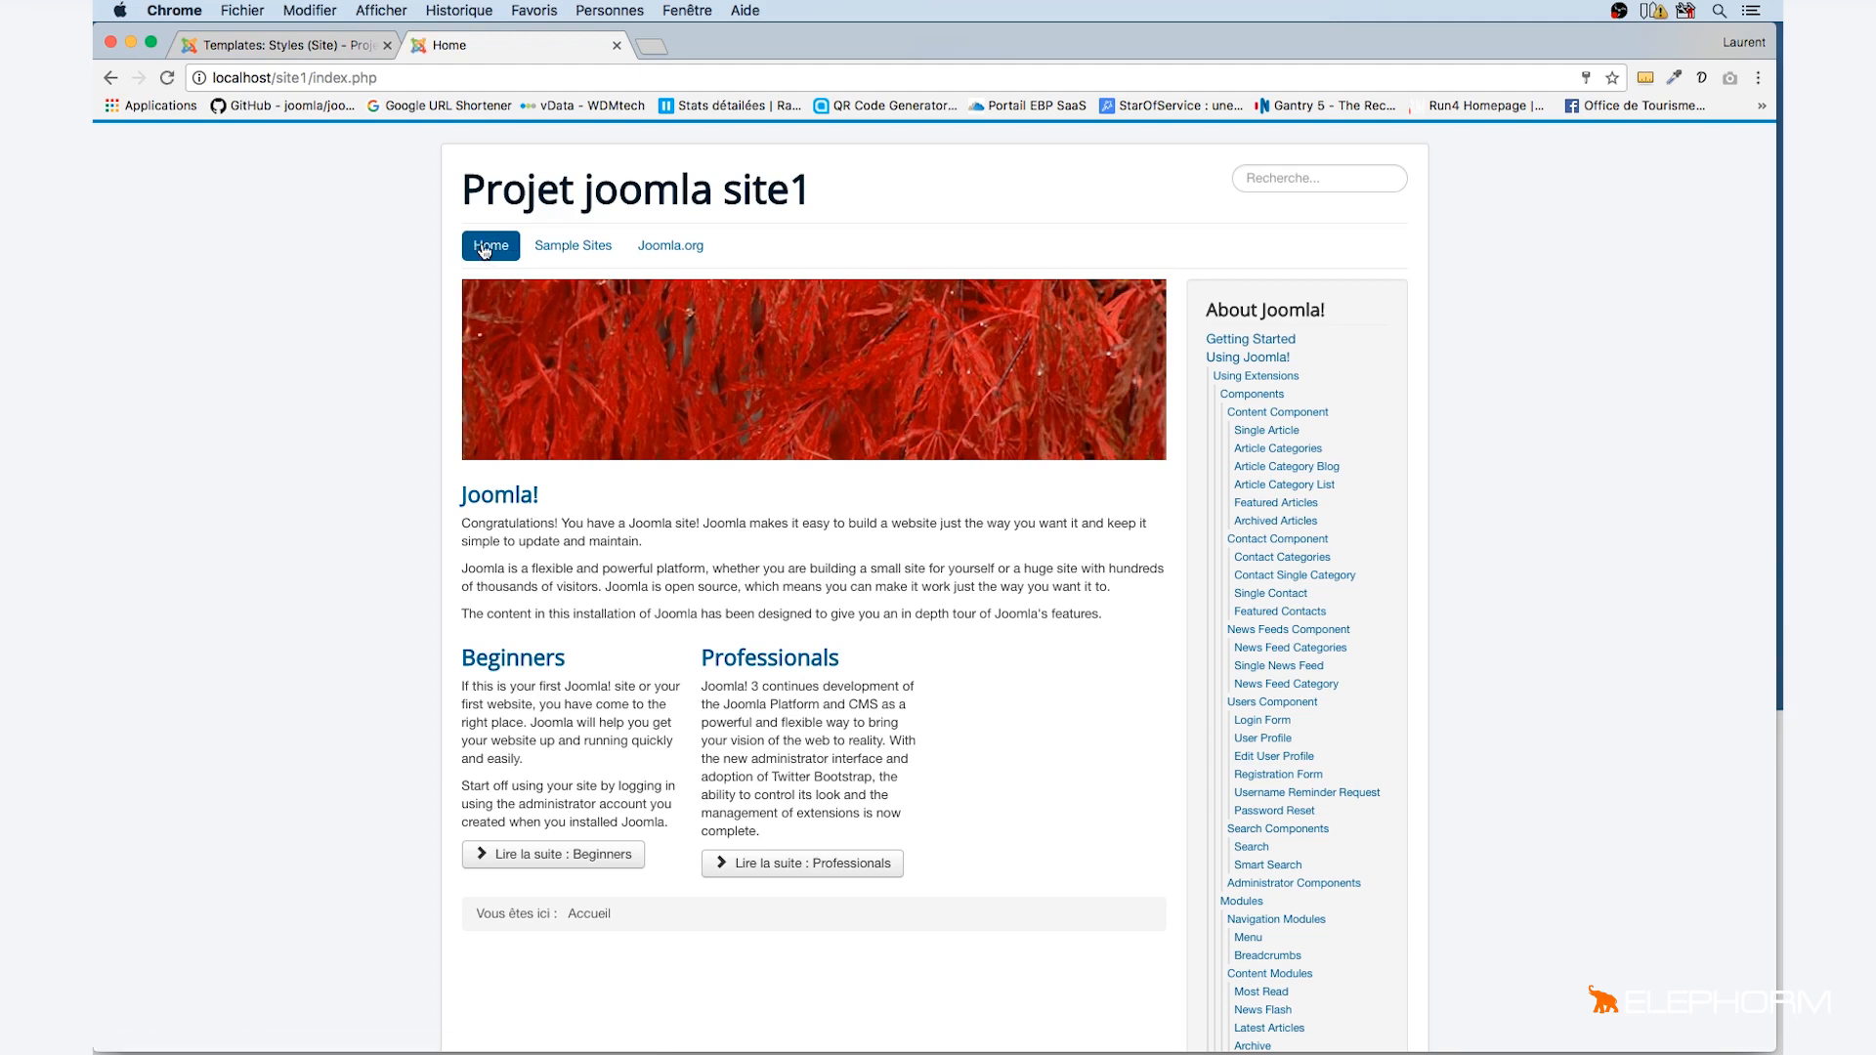
pyautogui.click(341, 46)
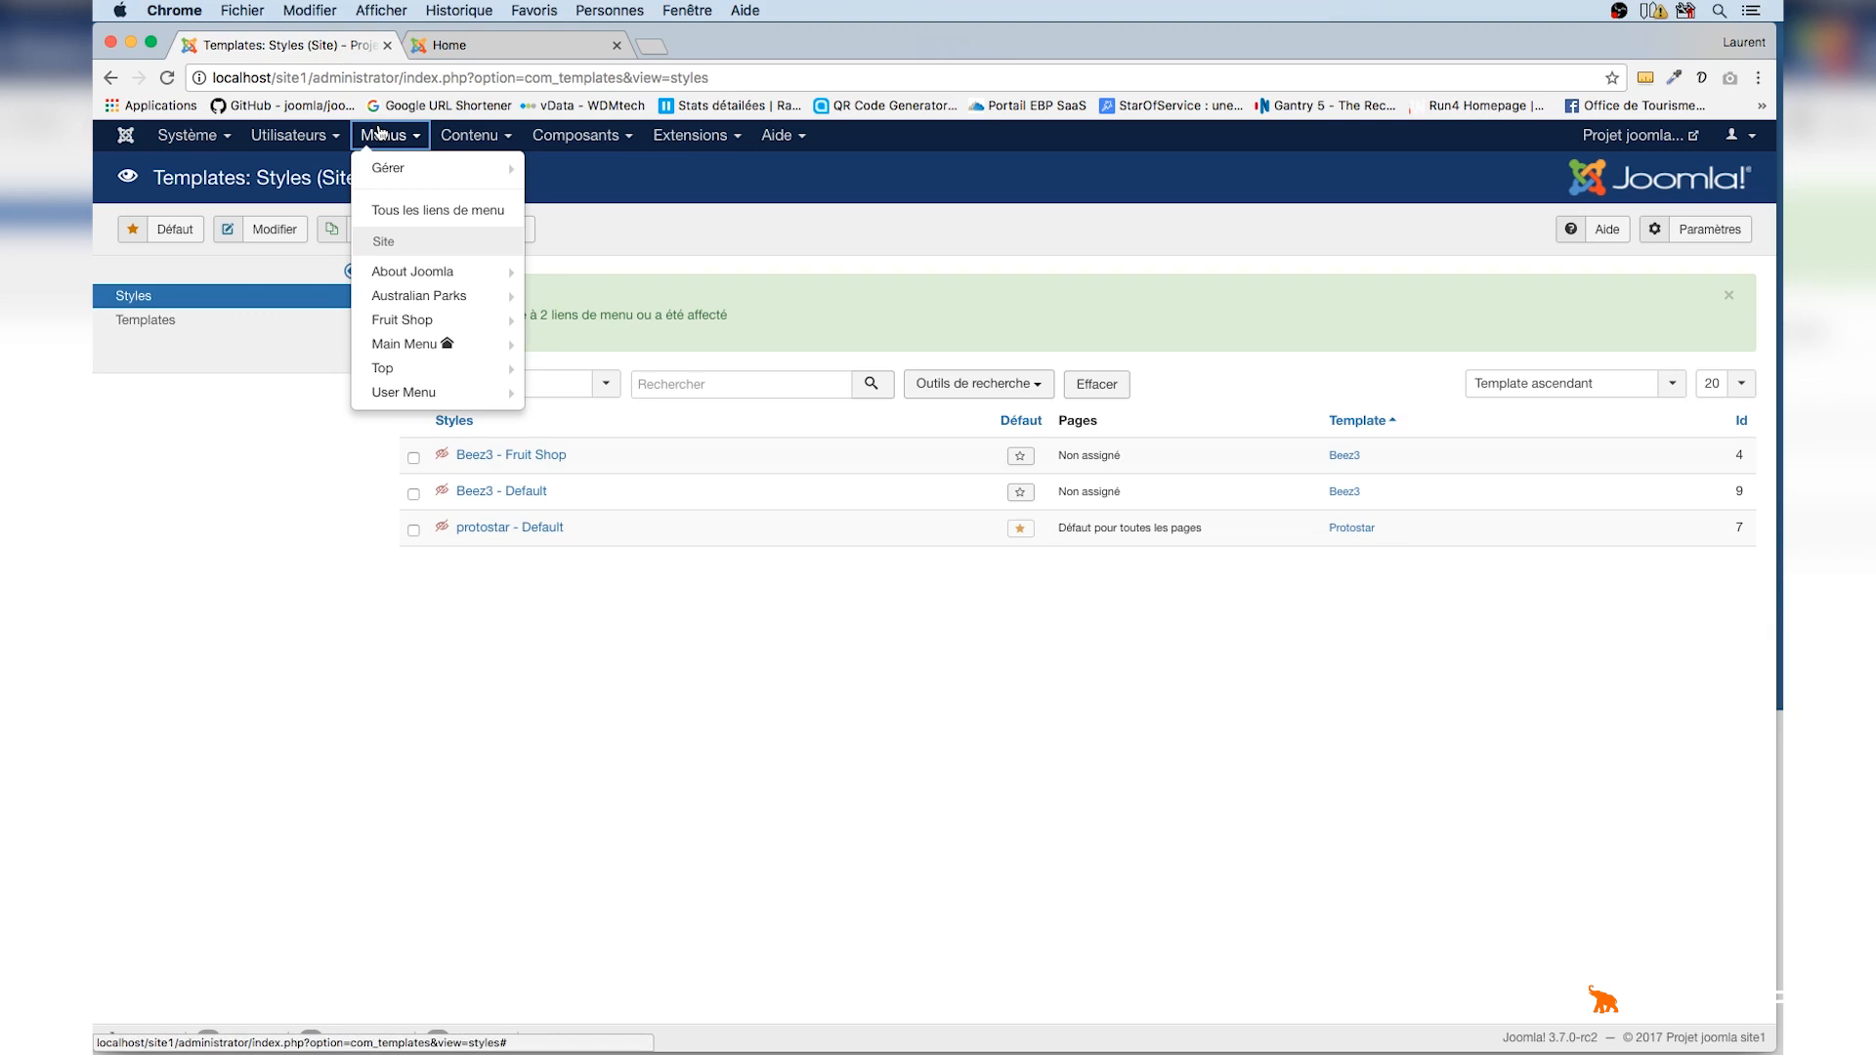
pyautogui.moveTo(457, 348)
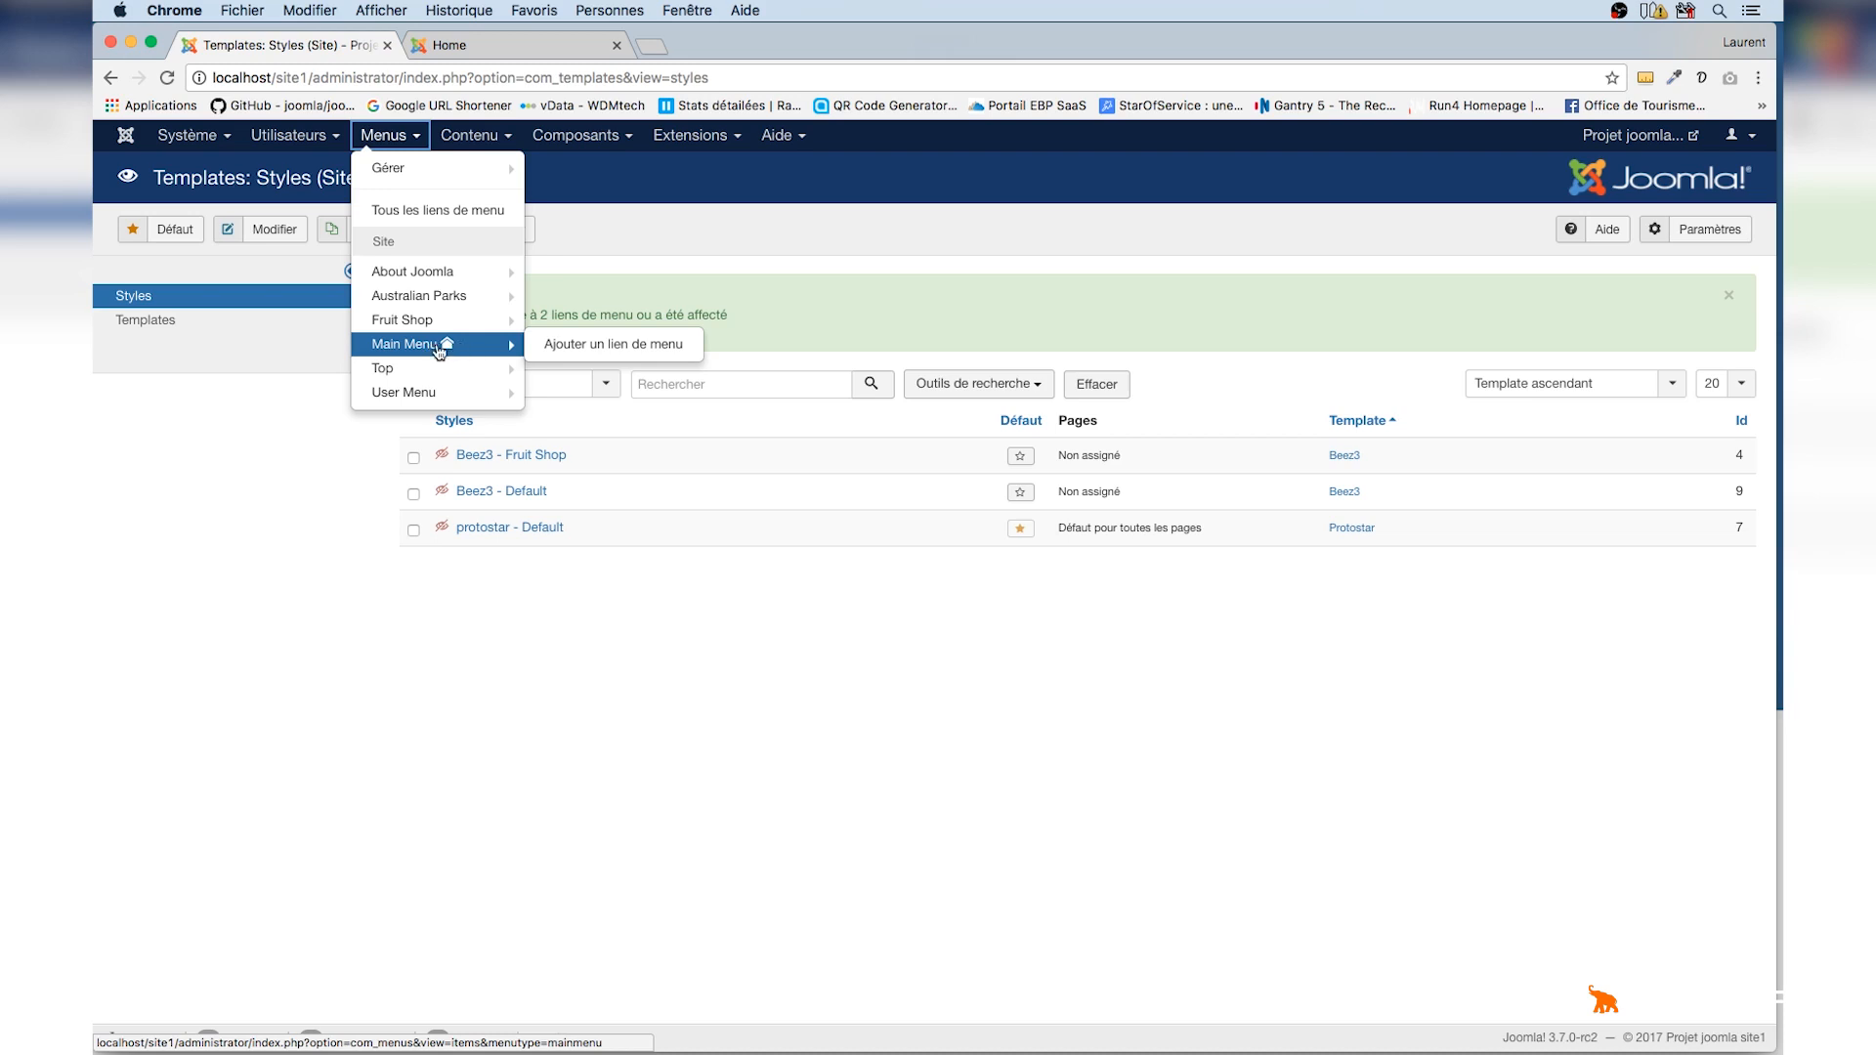
pyautogui.click(405, 348)
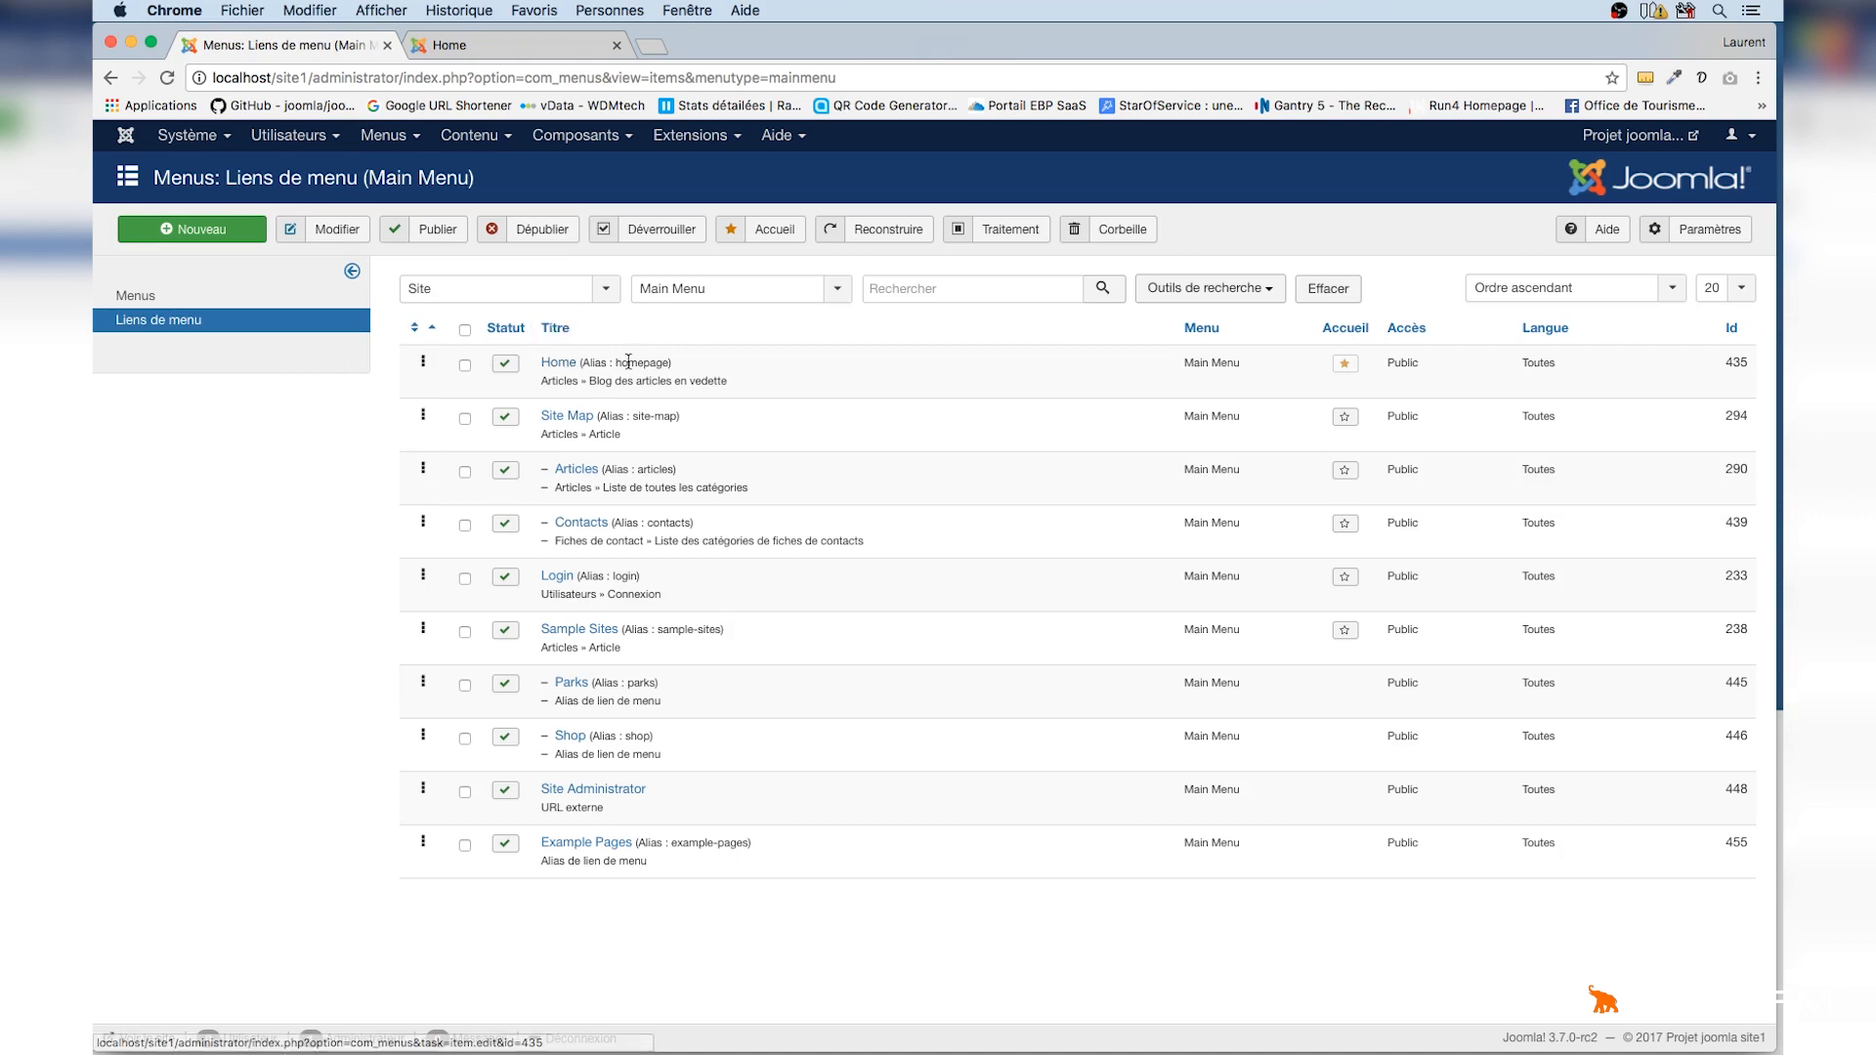
# Compare the public site's navigation with the Main Menu items, examining the Sample Sites and Site Administrator entries.
pyautogui.click(527, 52)
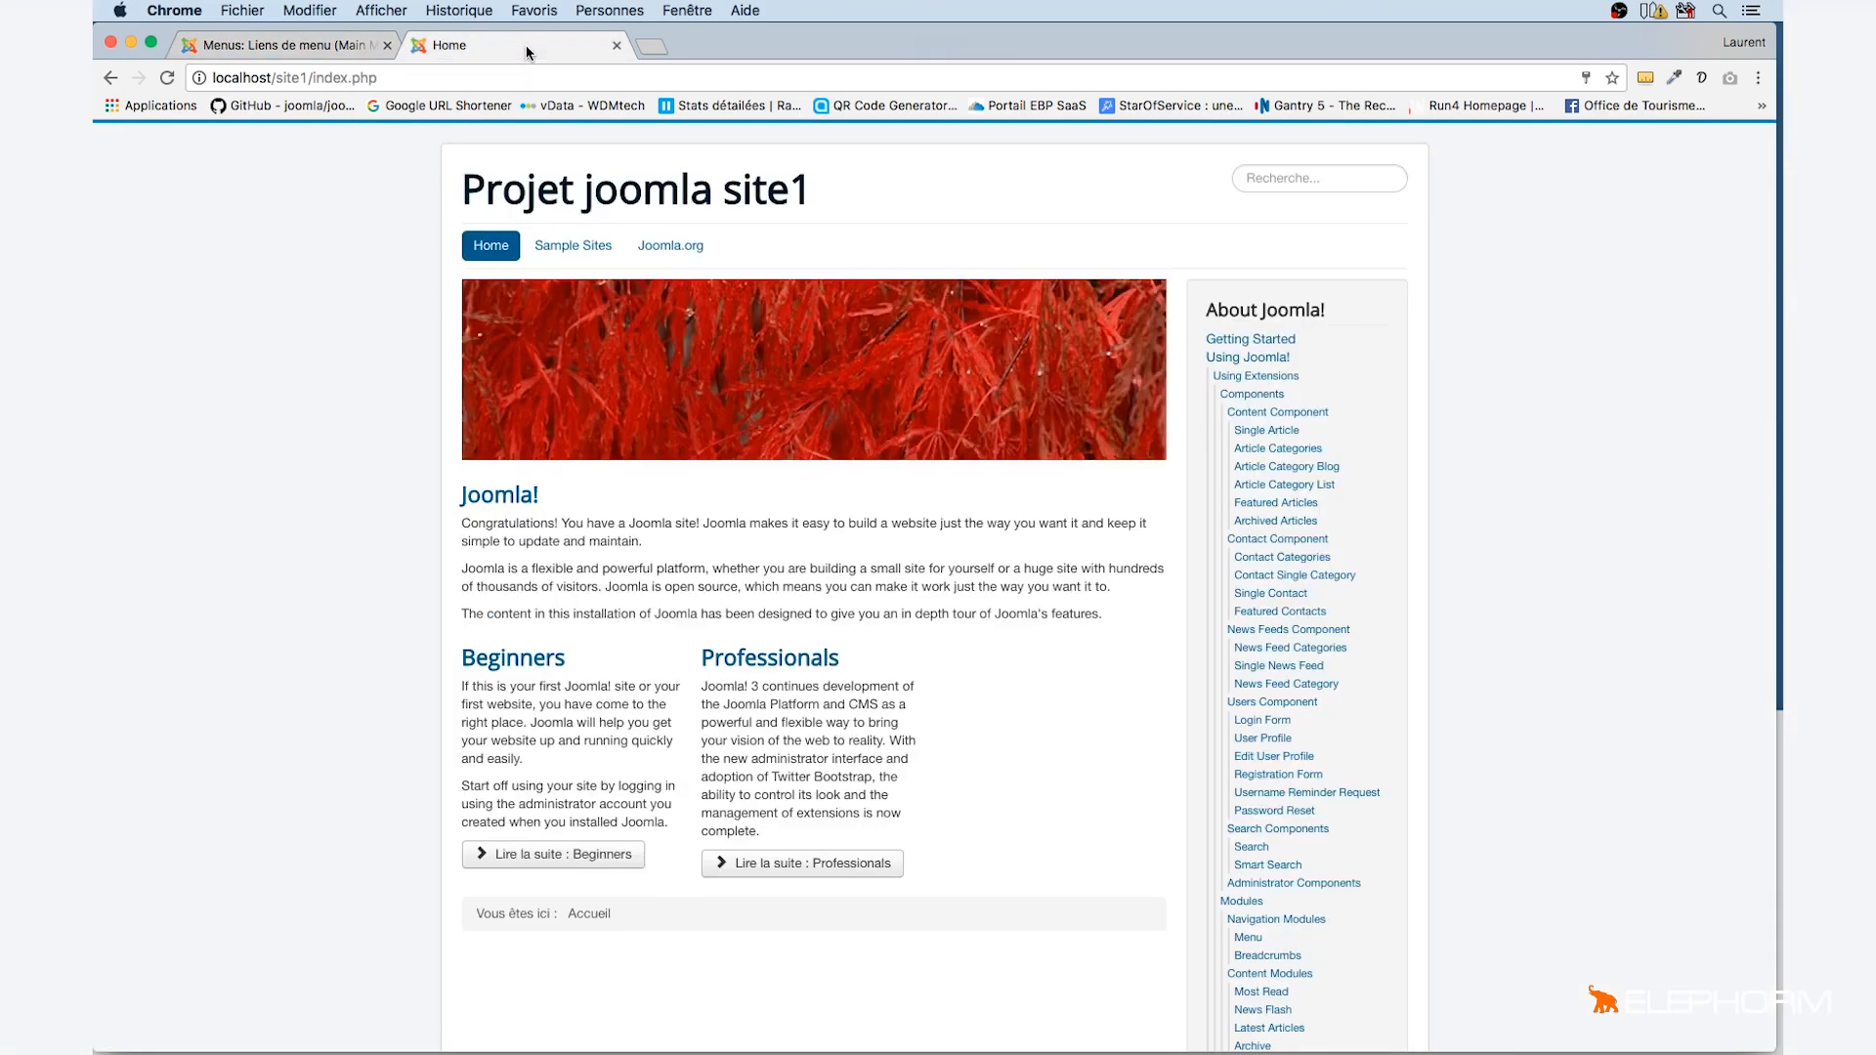
pyautogui.click(326, 44)
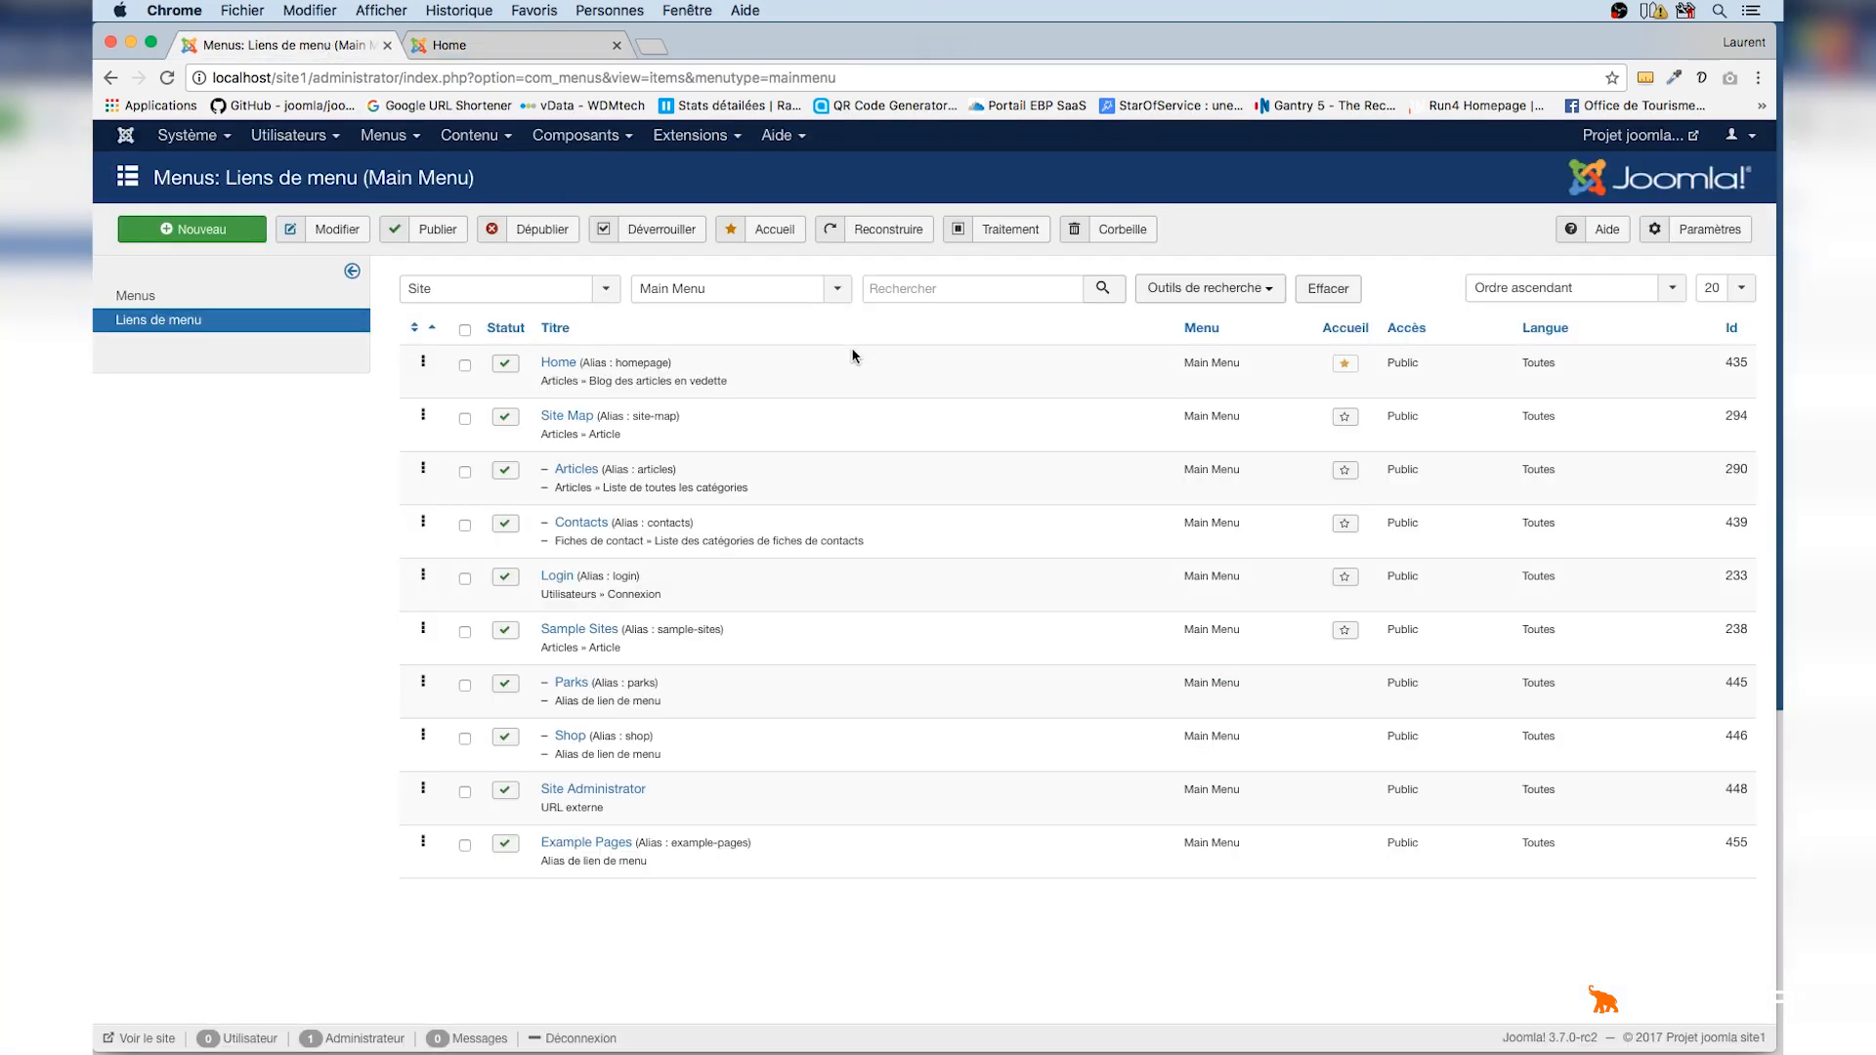
pyautogui.moveTo(620, 629); pyautogui.dragTo(540, 631)
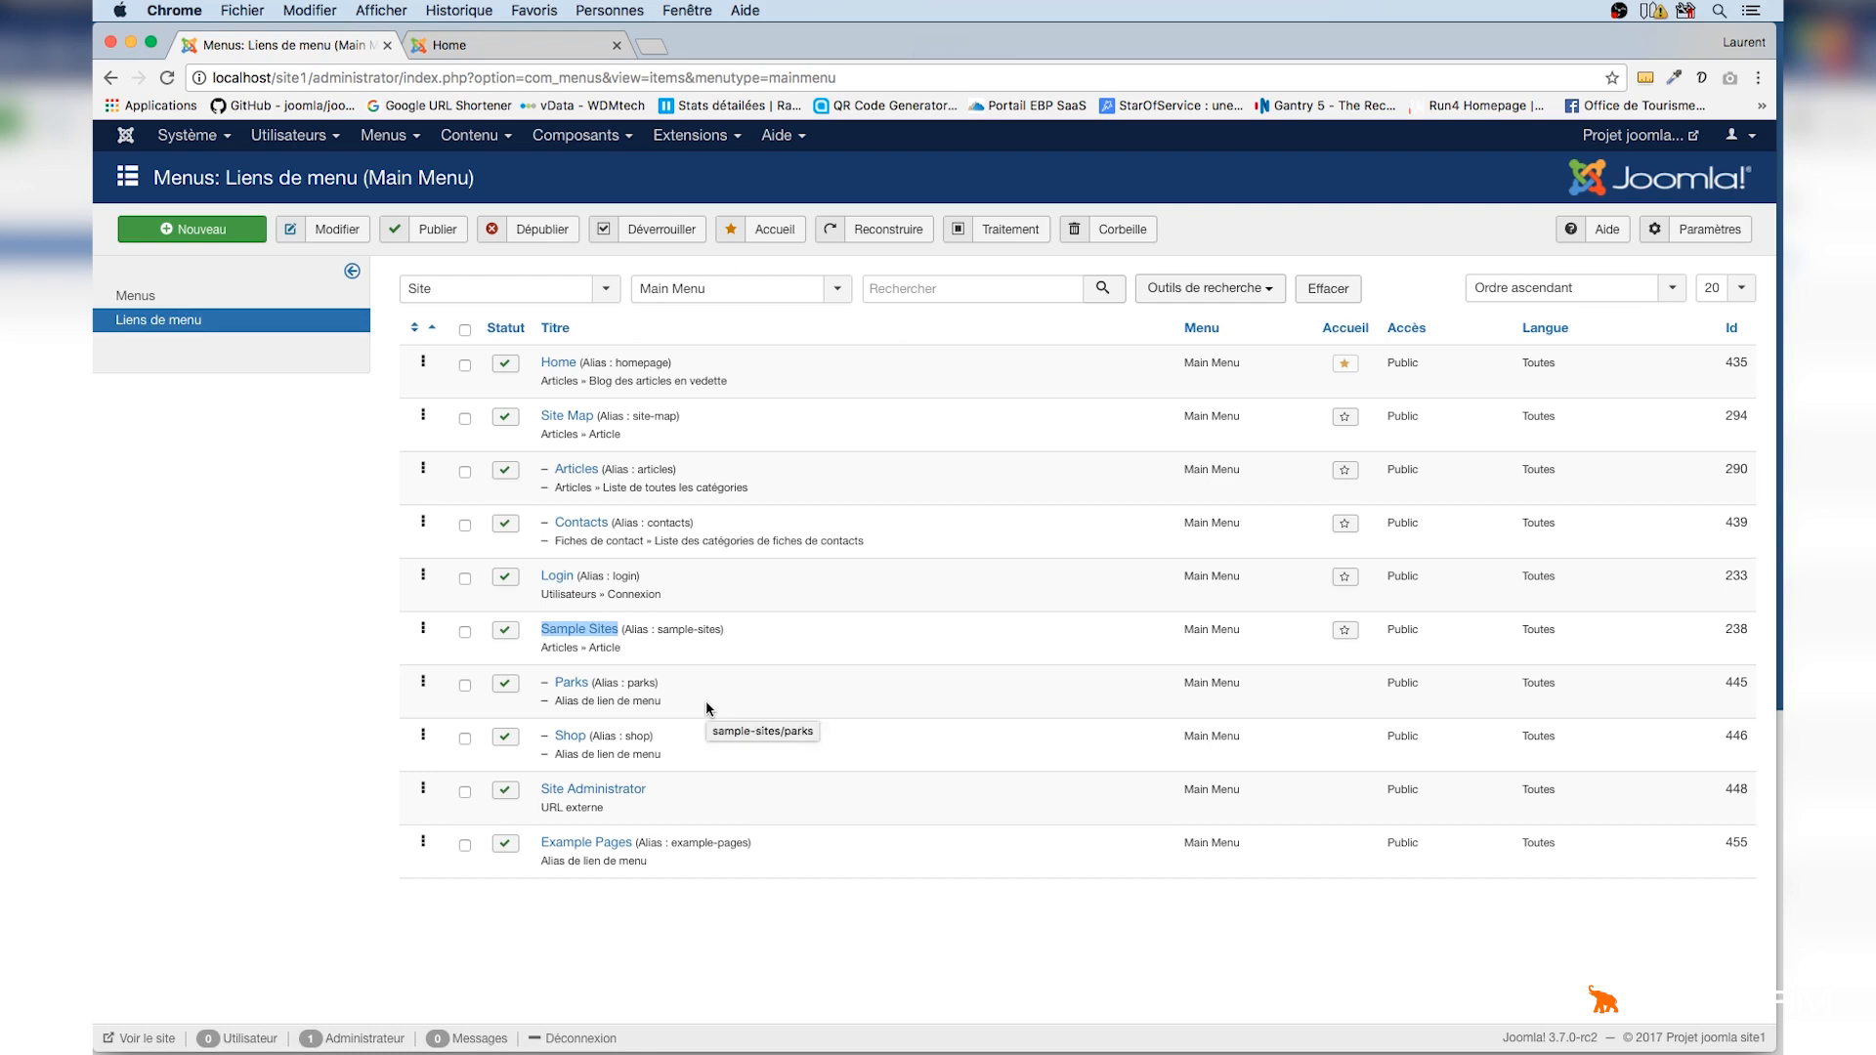
pyautogui.moveTo(650, 790); pyautogui.dragTo(542, 790)
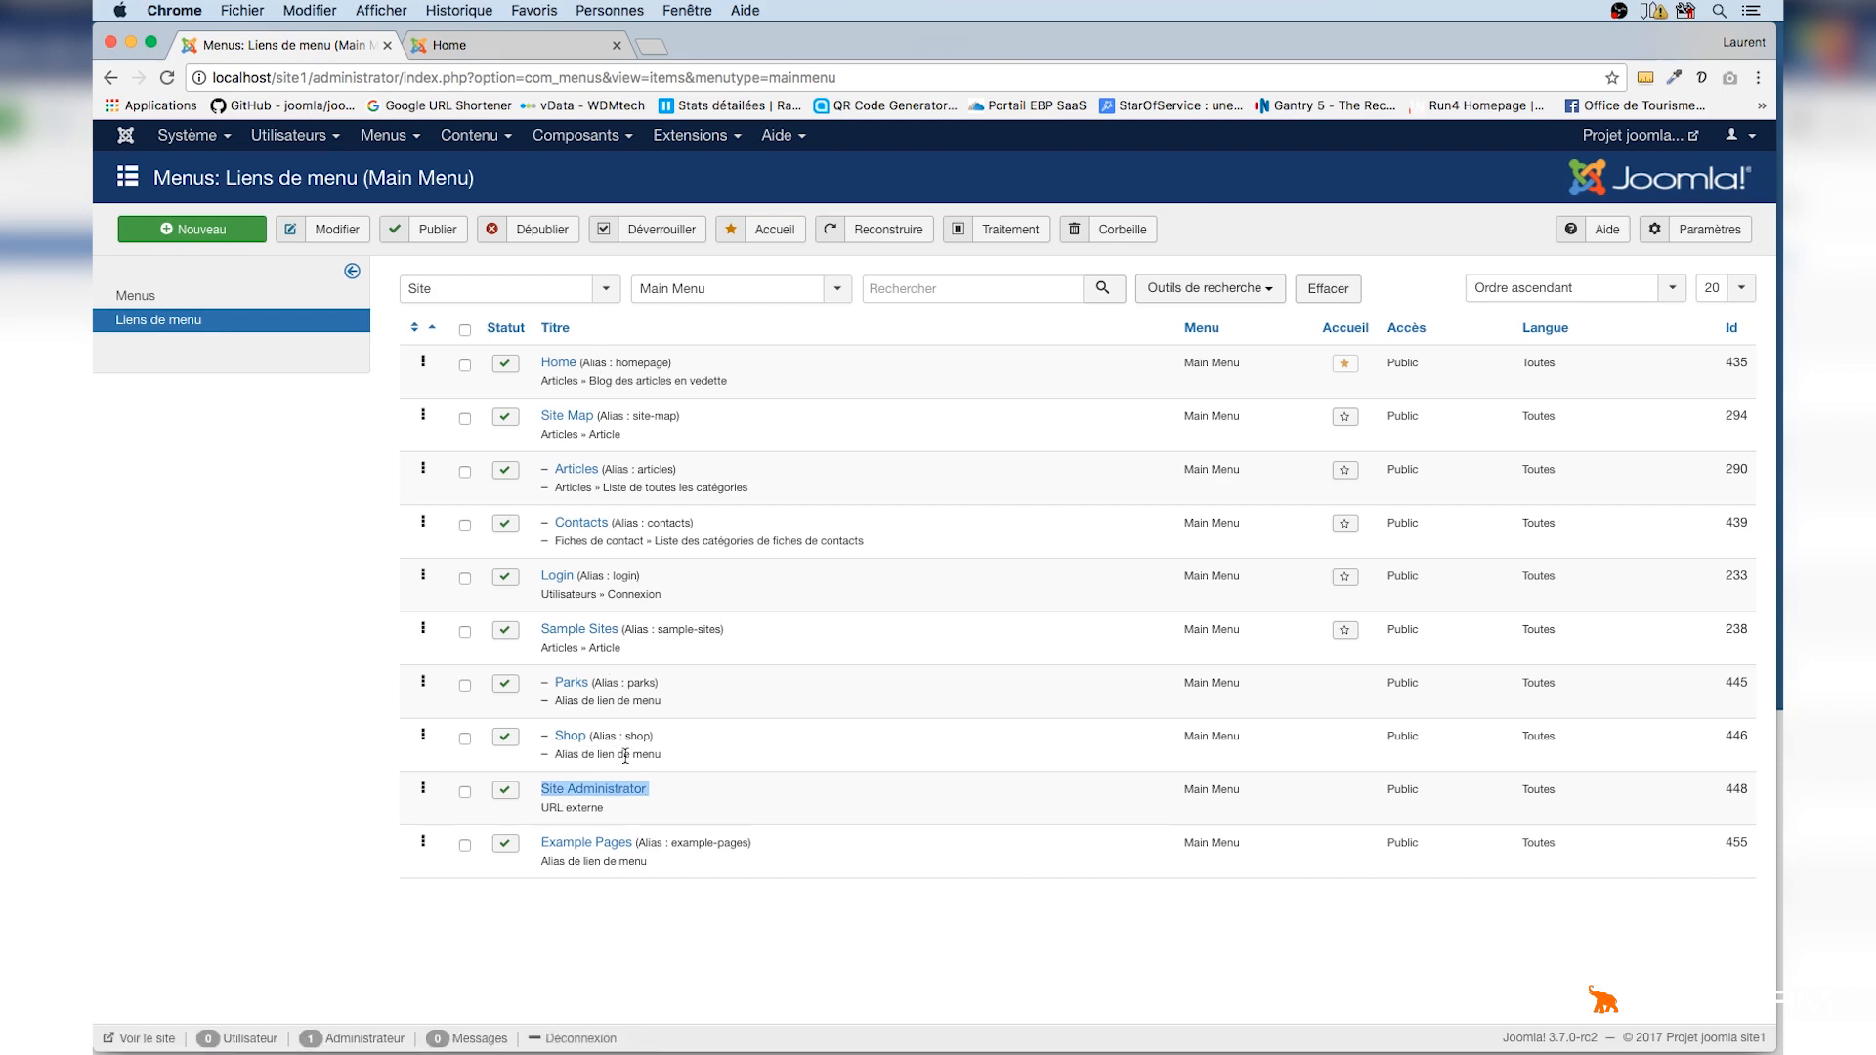
# Assign the Beez3 - Default style to the Main Menu's Sample Sites item, and save and close the style.
pyautogui.click(713, 136)
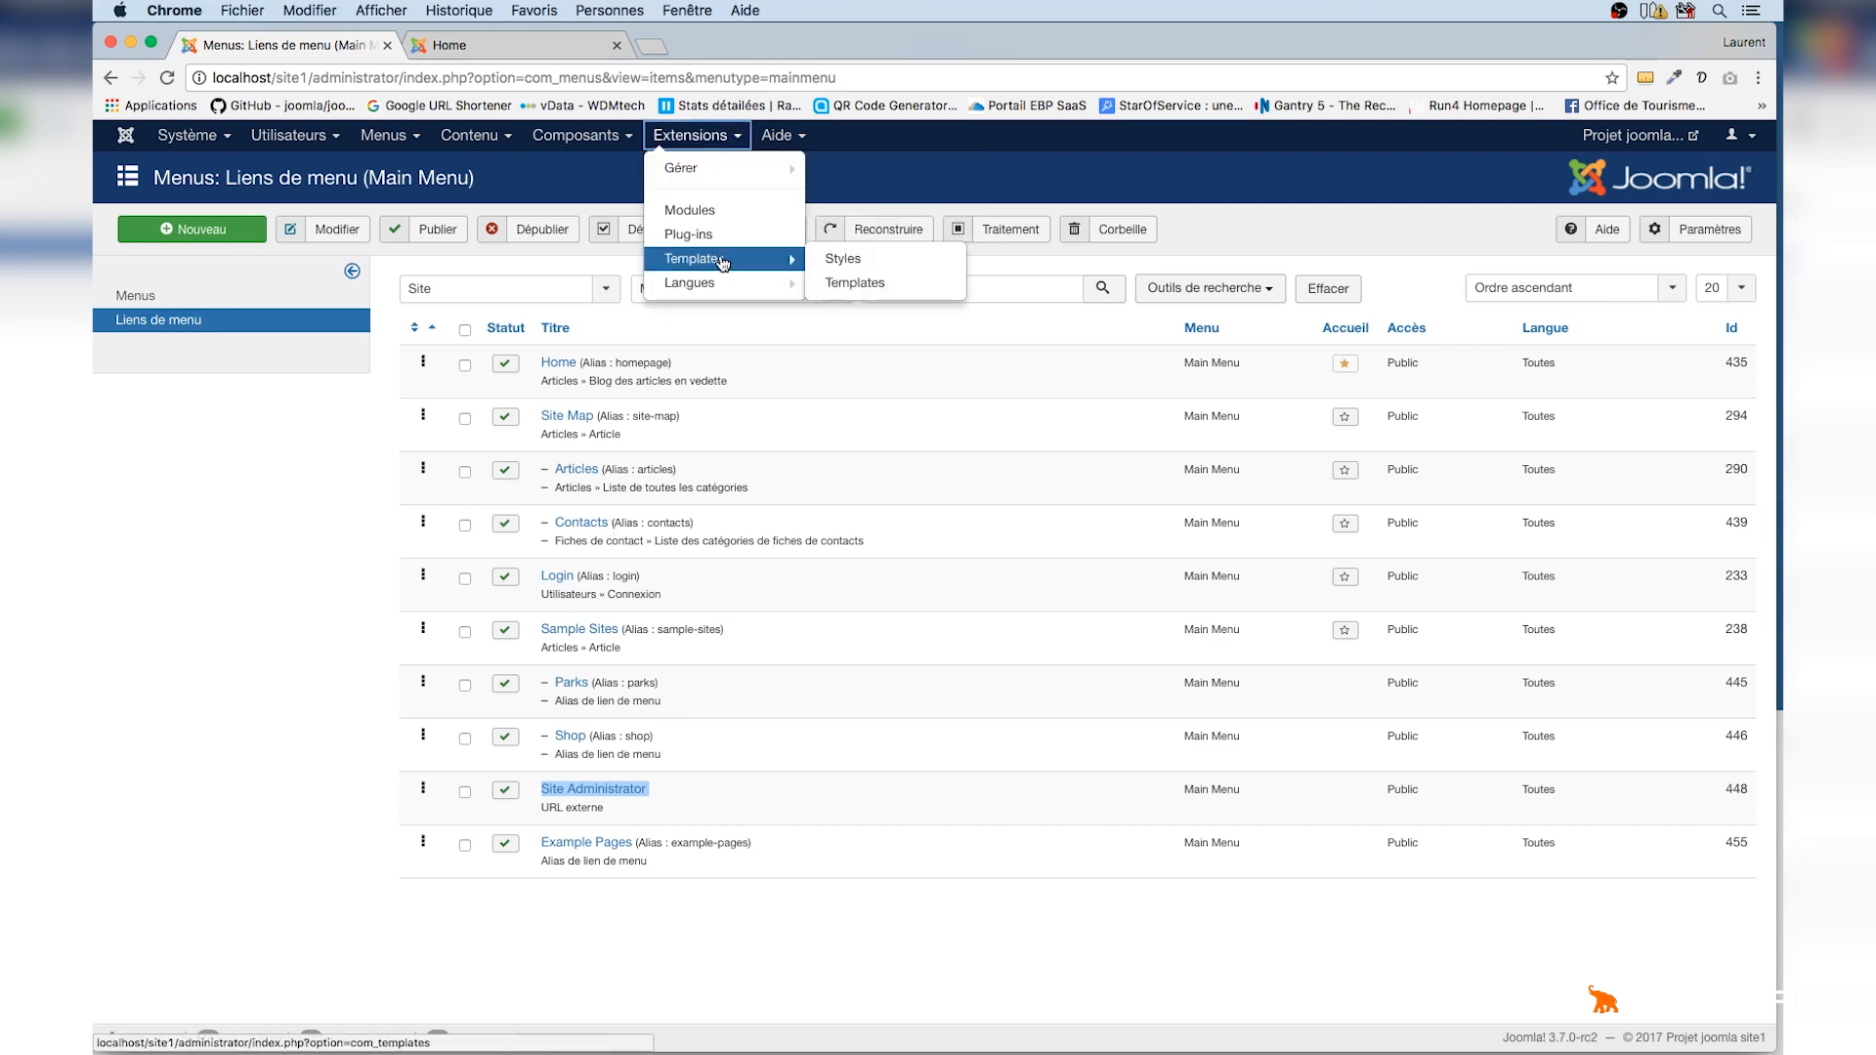
pyautogui.click(723, 260)
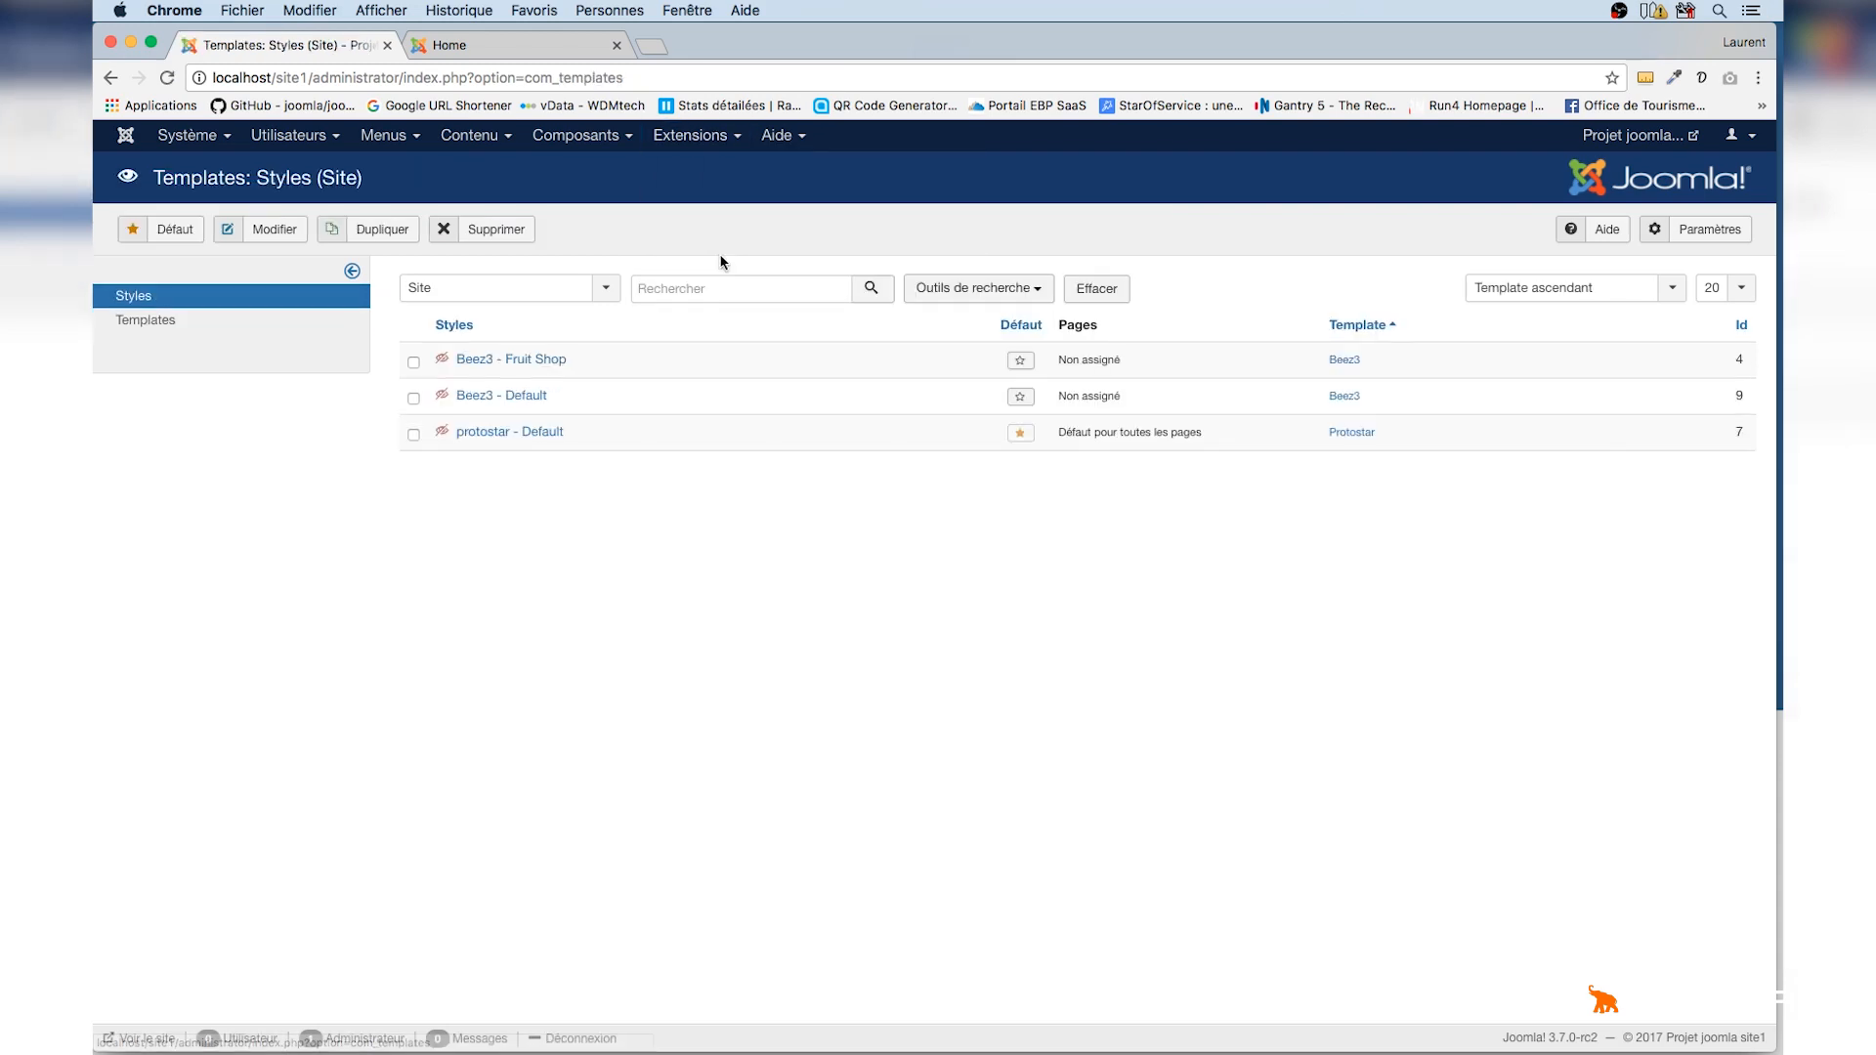
pyautogui.click(506, 398)
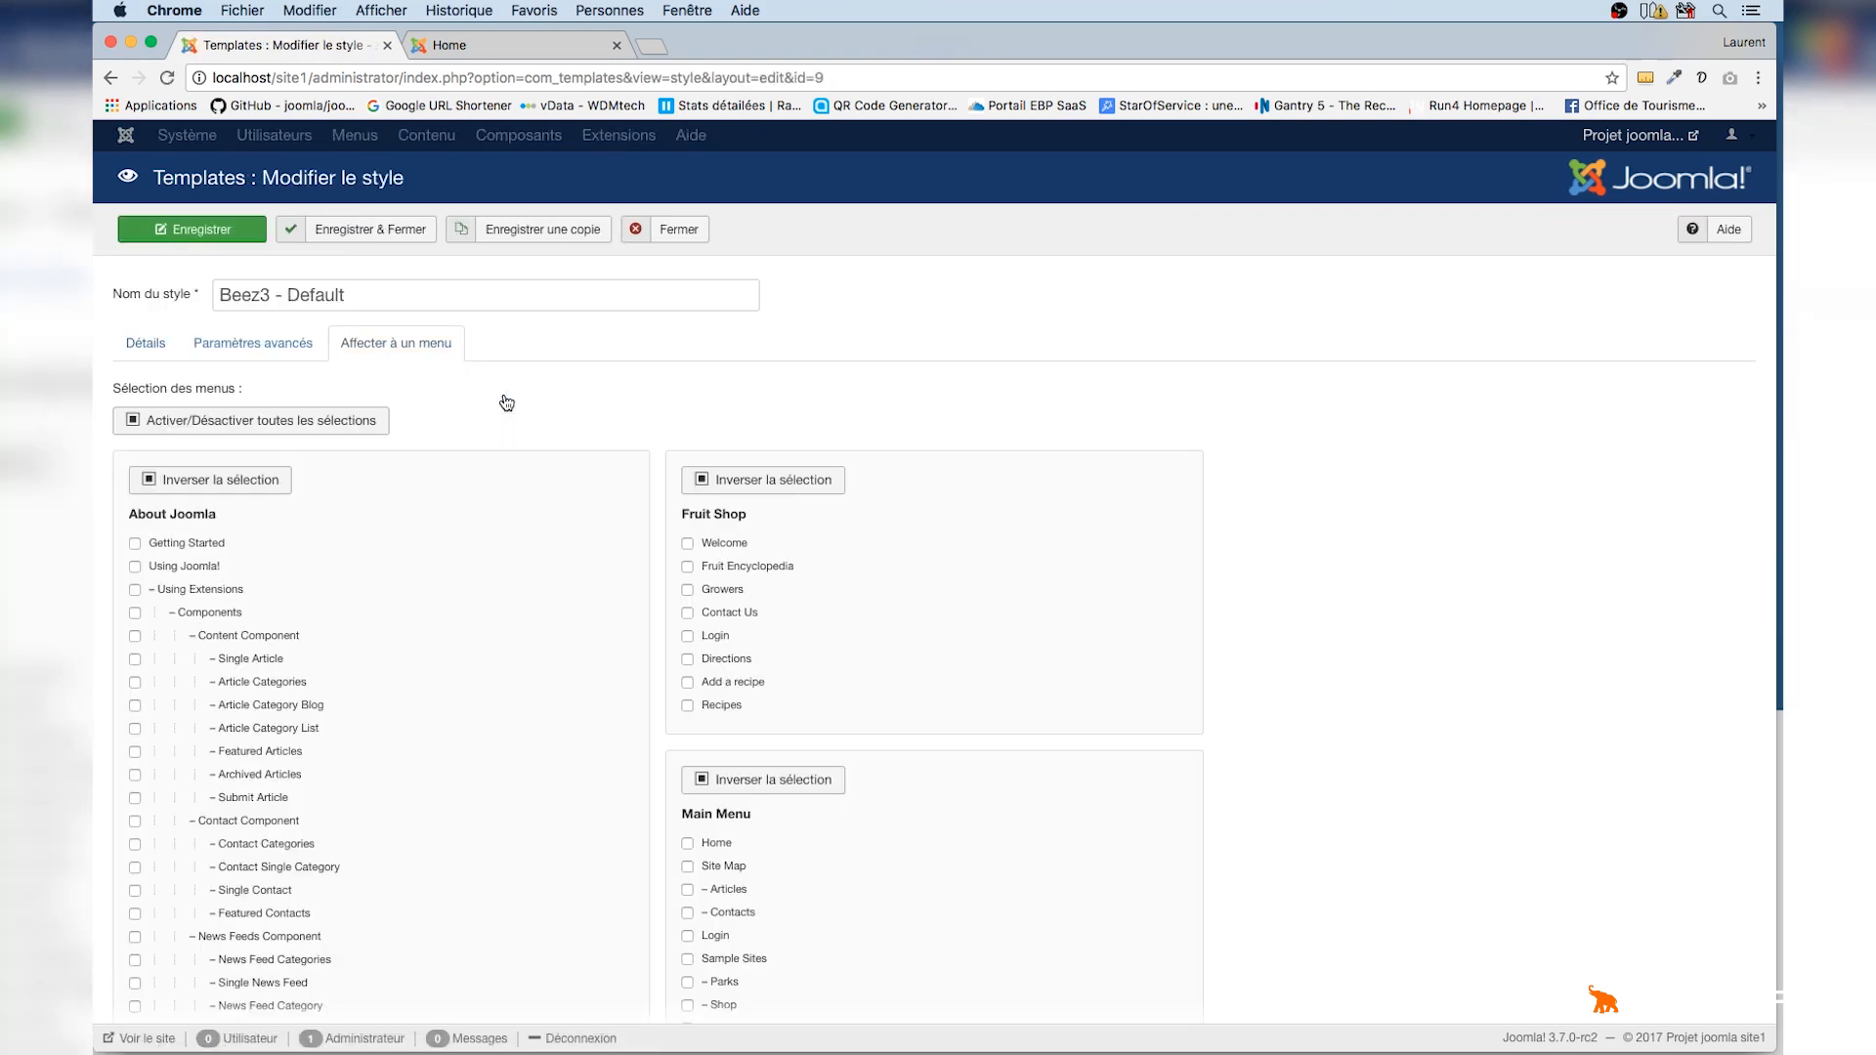
pyautogui.scroll(-5, 943, 559)
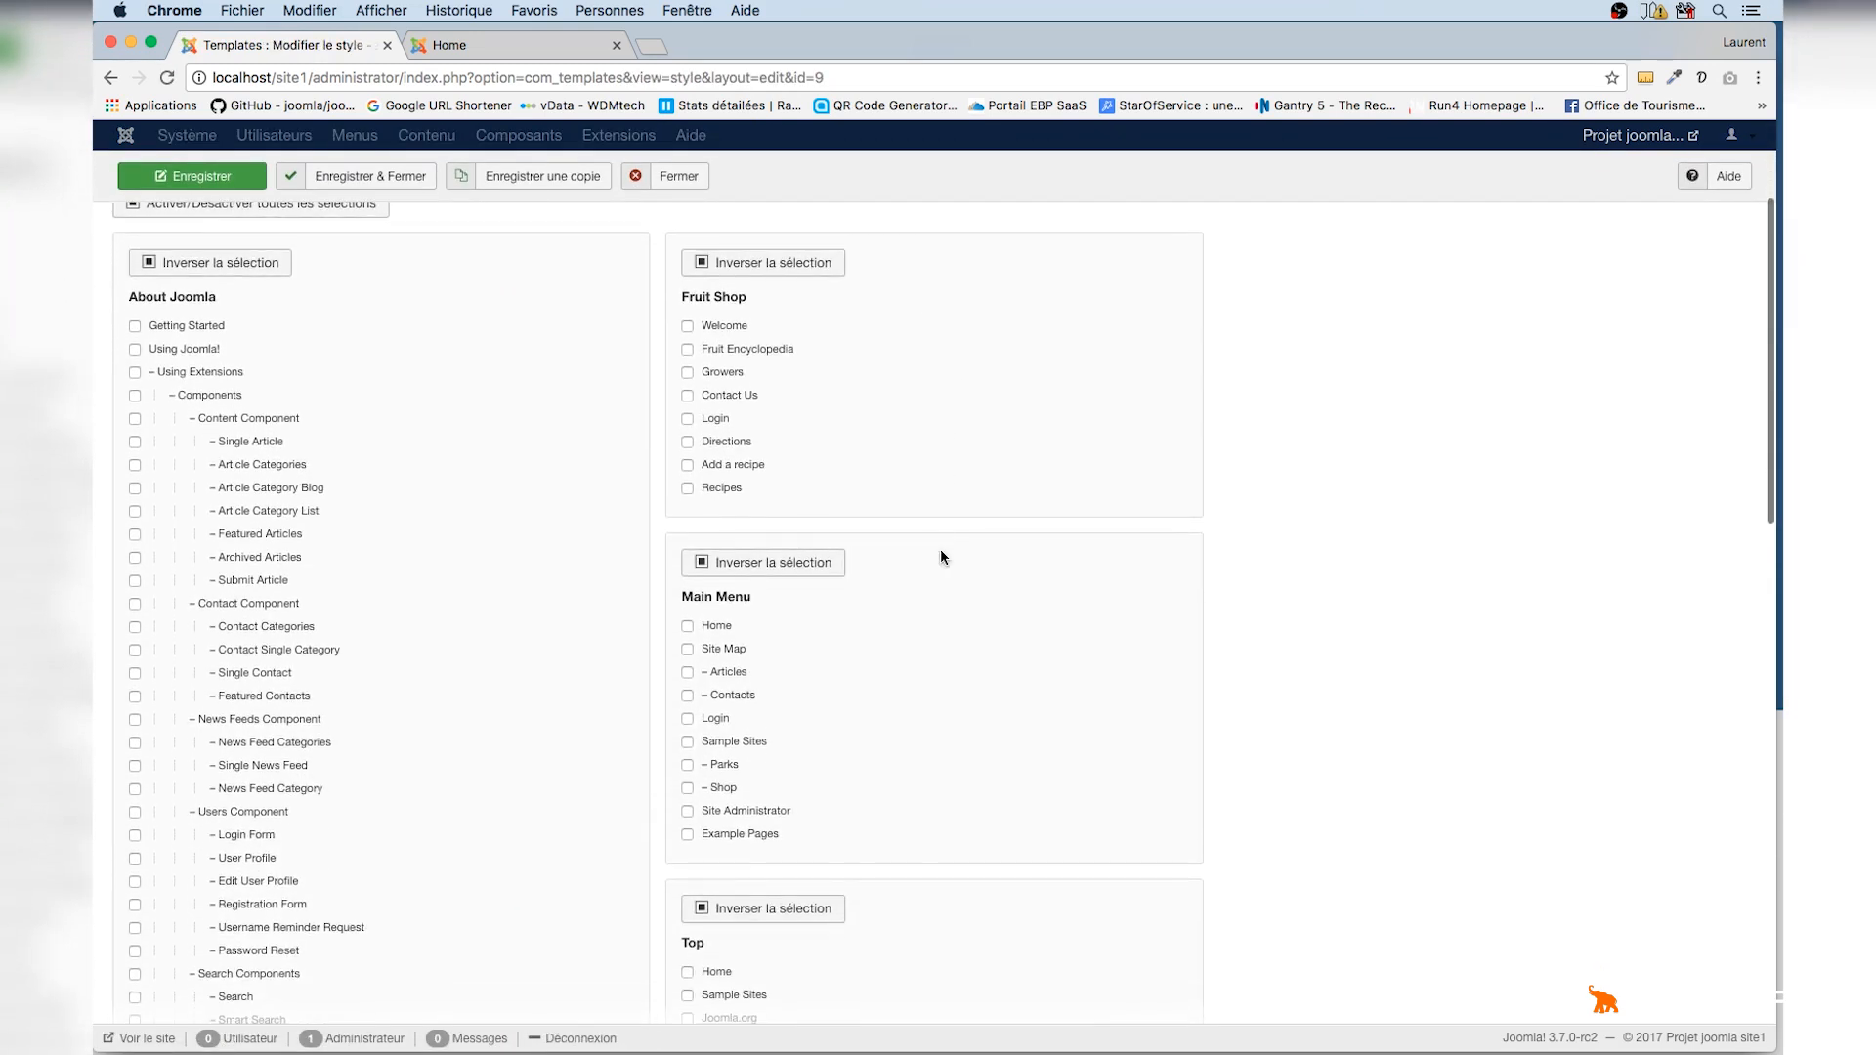
pyautogui.click(676, 742)
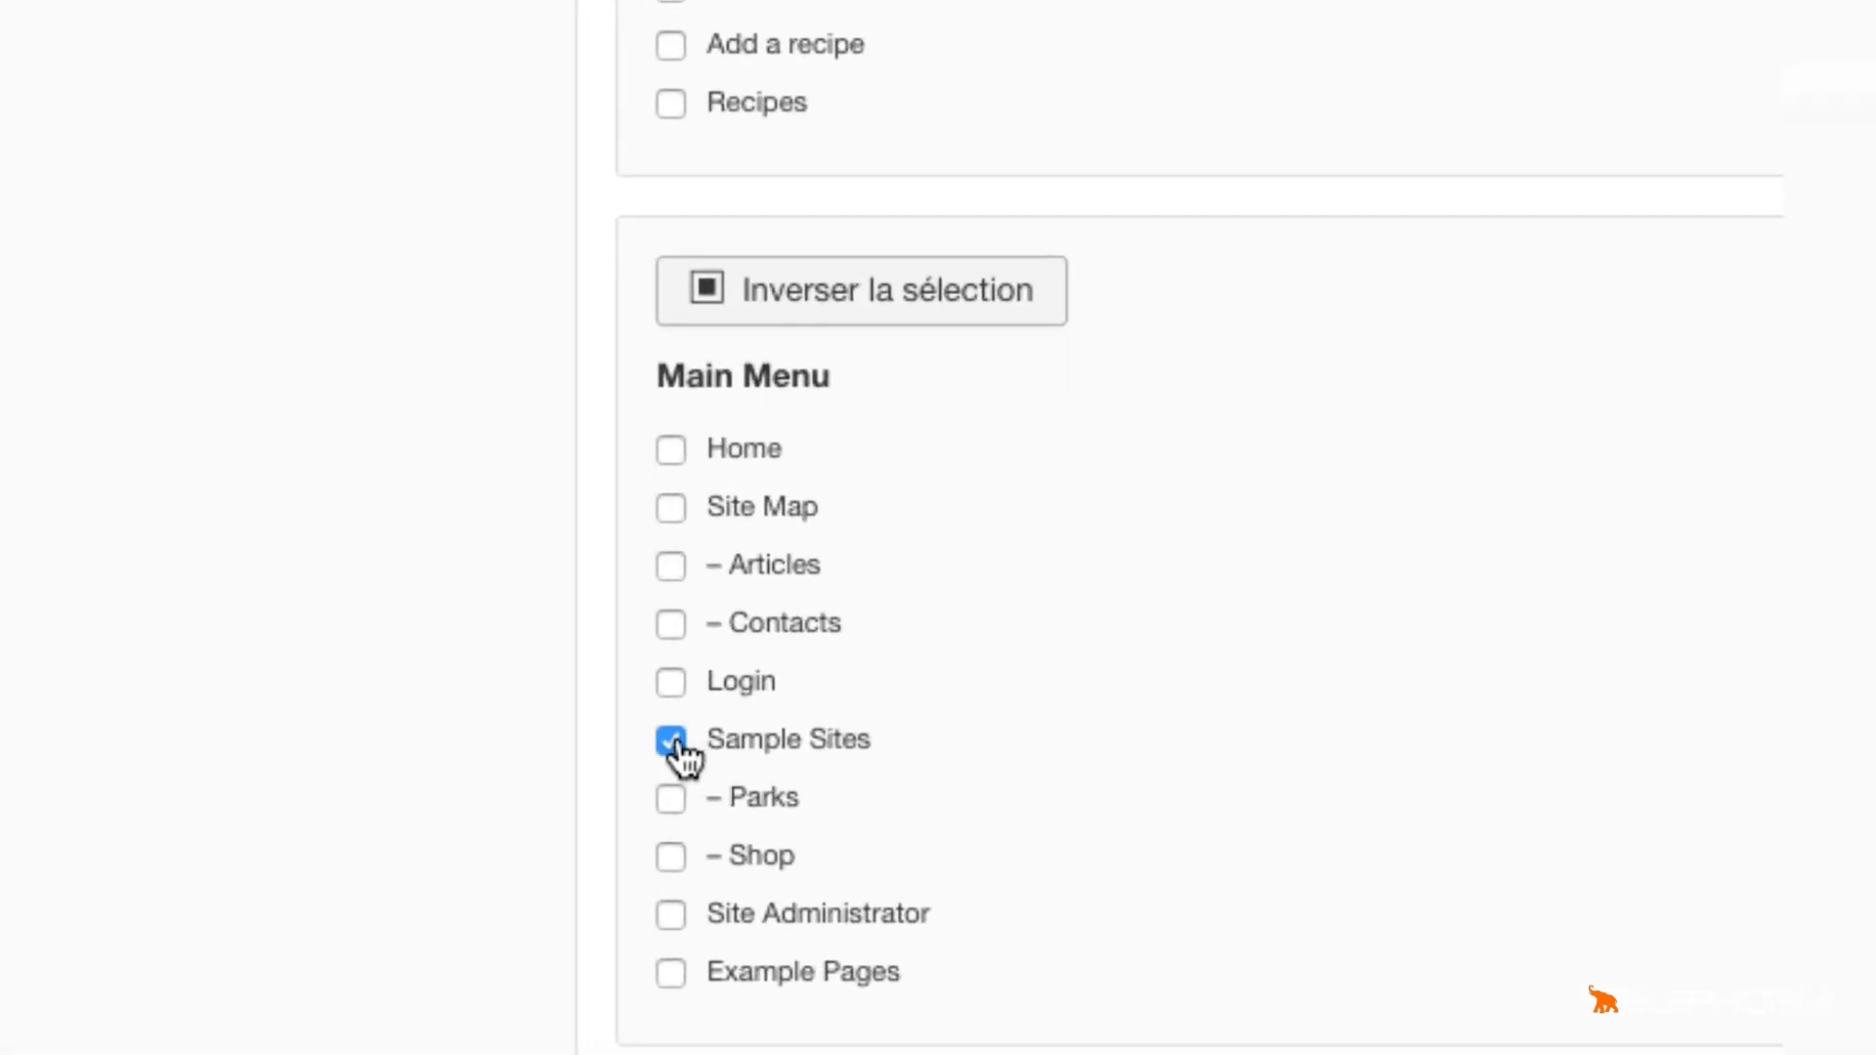
pyautogui.click(364, 178)
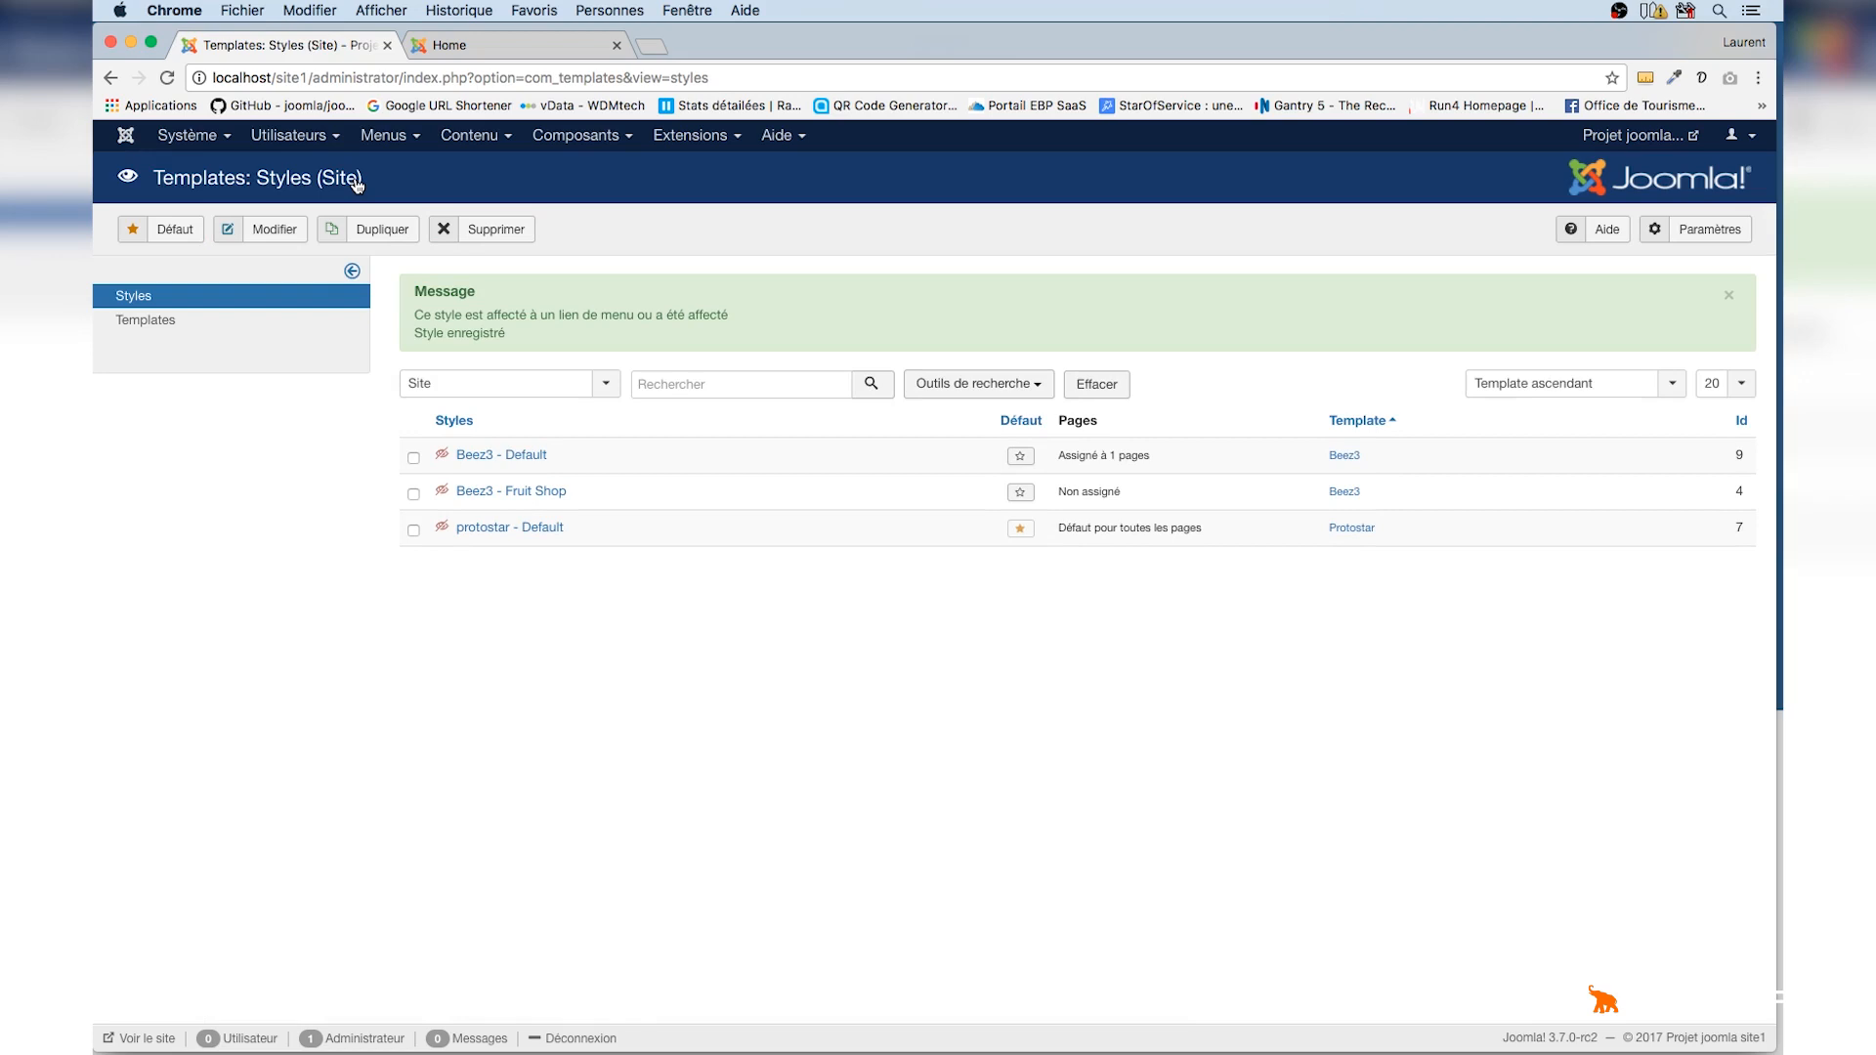
# Check the template used on the public Sample Sites, Home and Single Article pages, and return to the administrator's styles list.
pyautogui.click(504, 44)
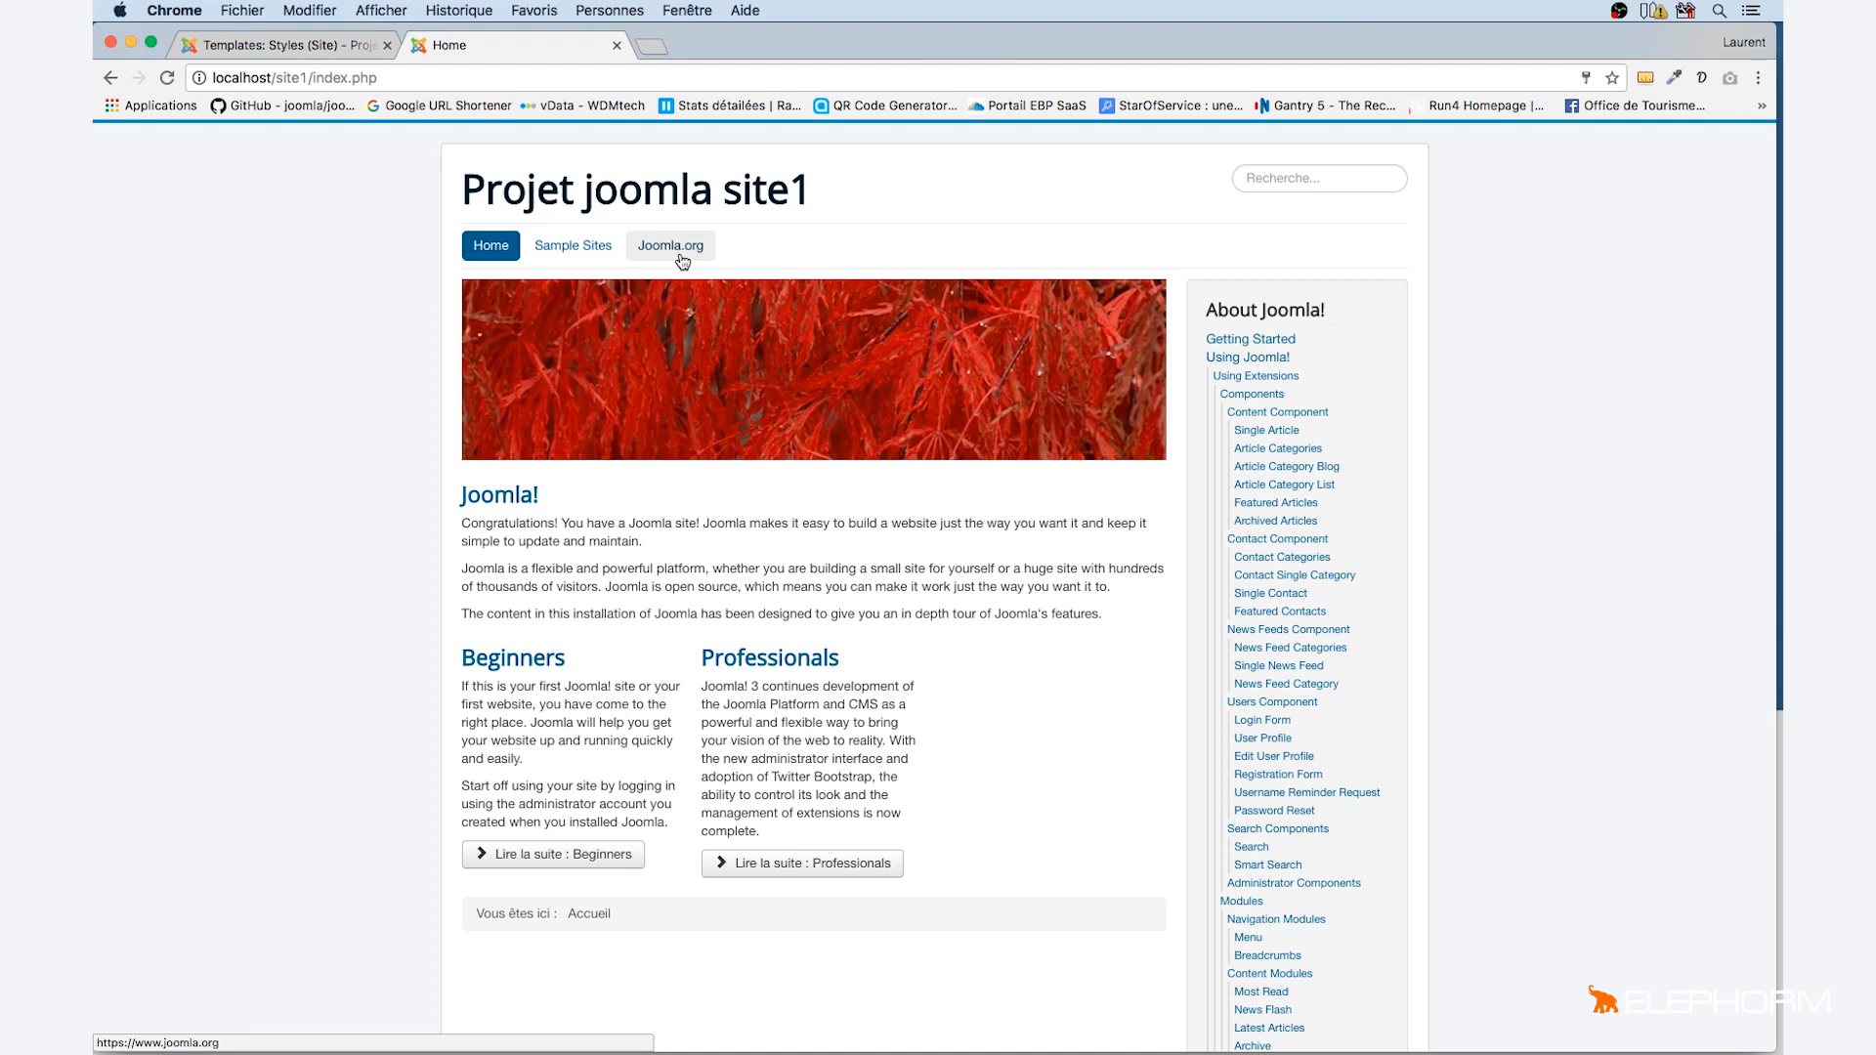
pyautogui.click(564, 249)
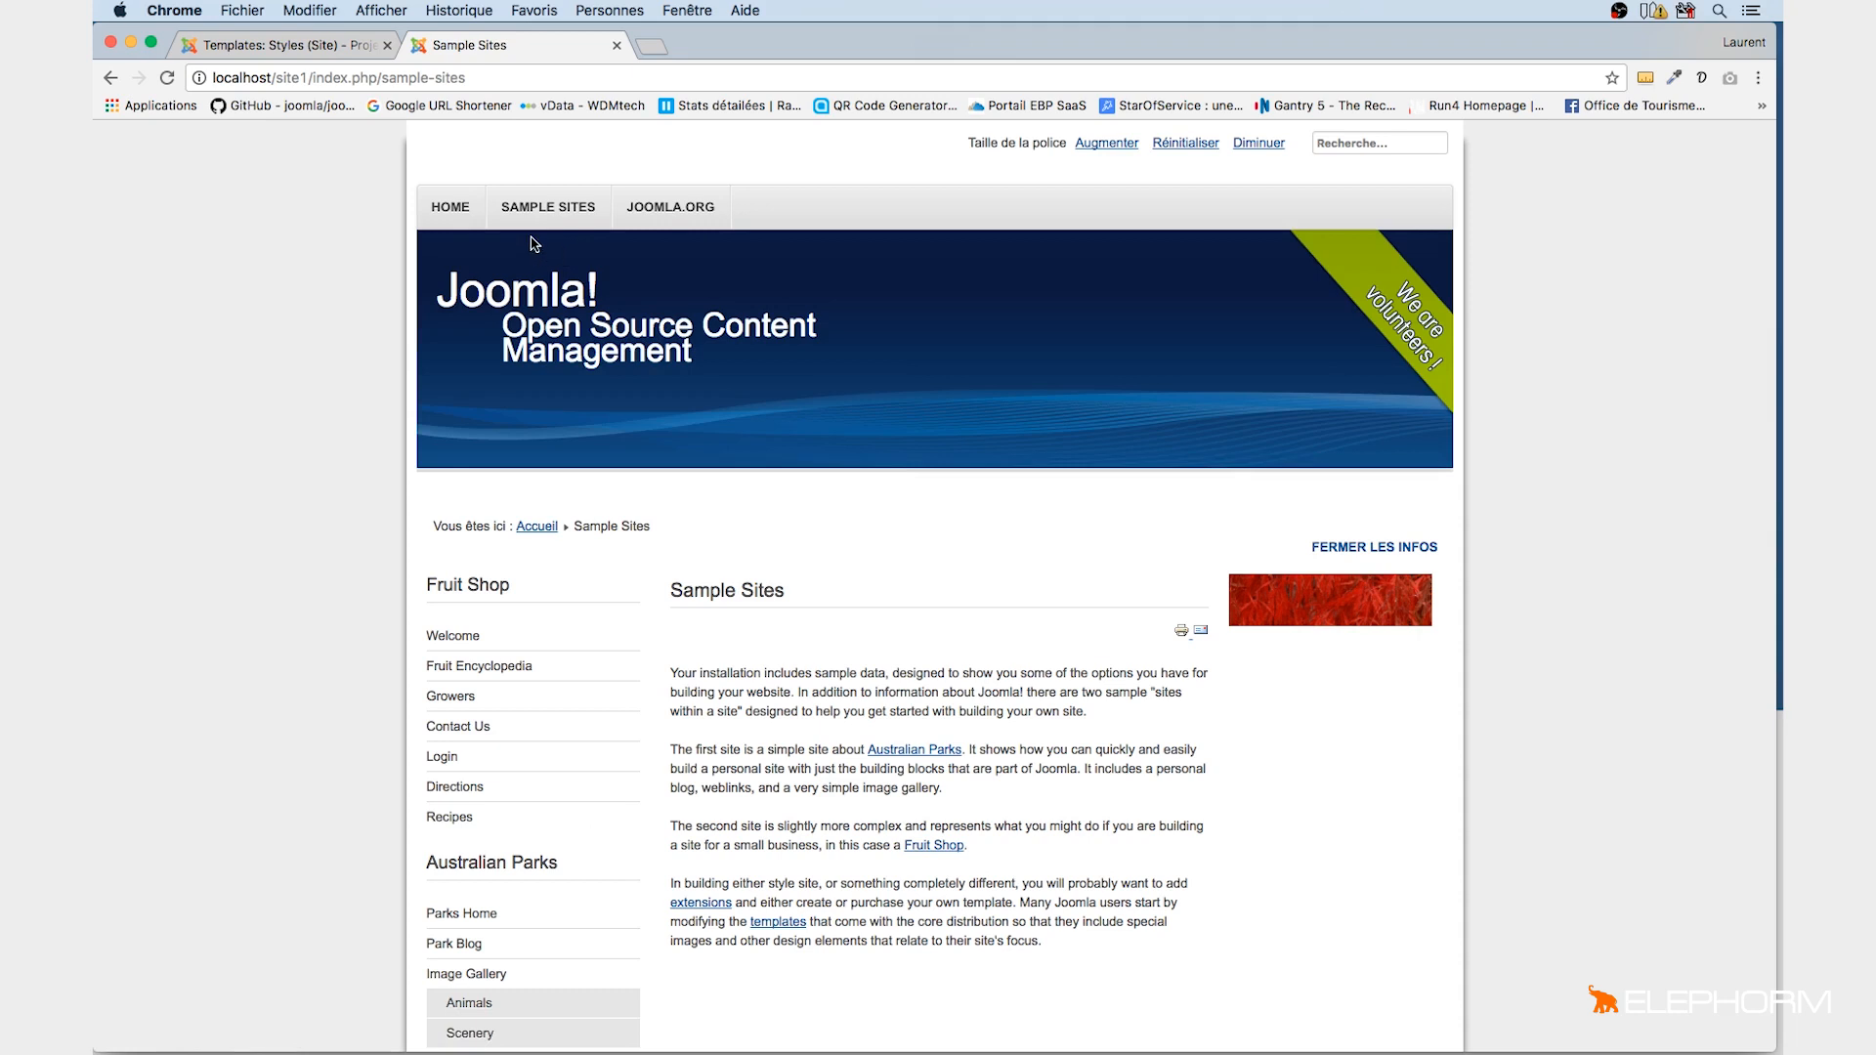
pyautogui.click(462, 223)
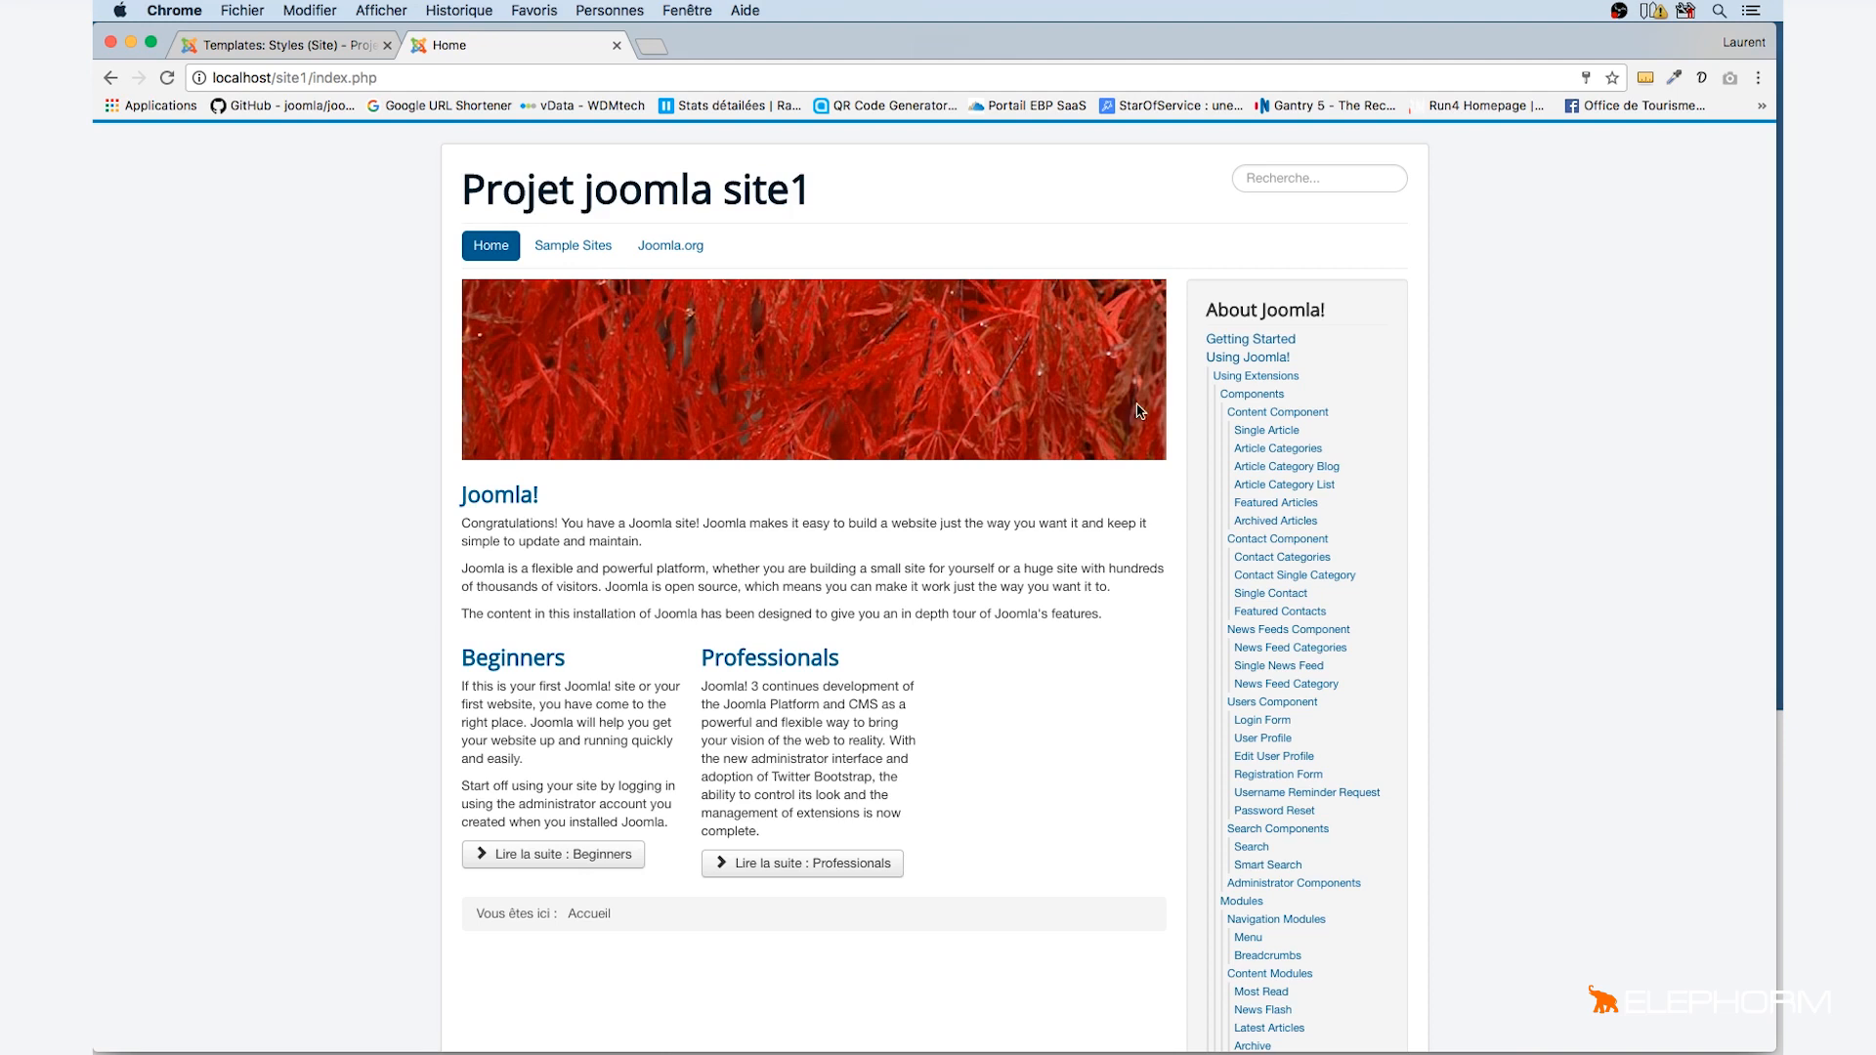
pyautogui.click(1244, 434)
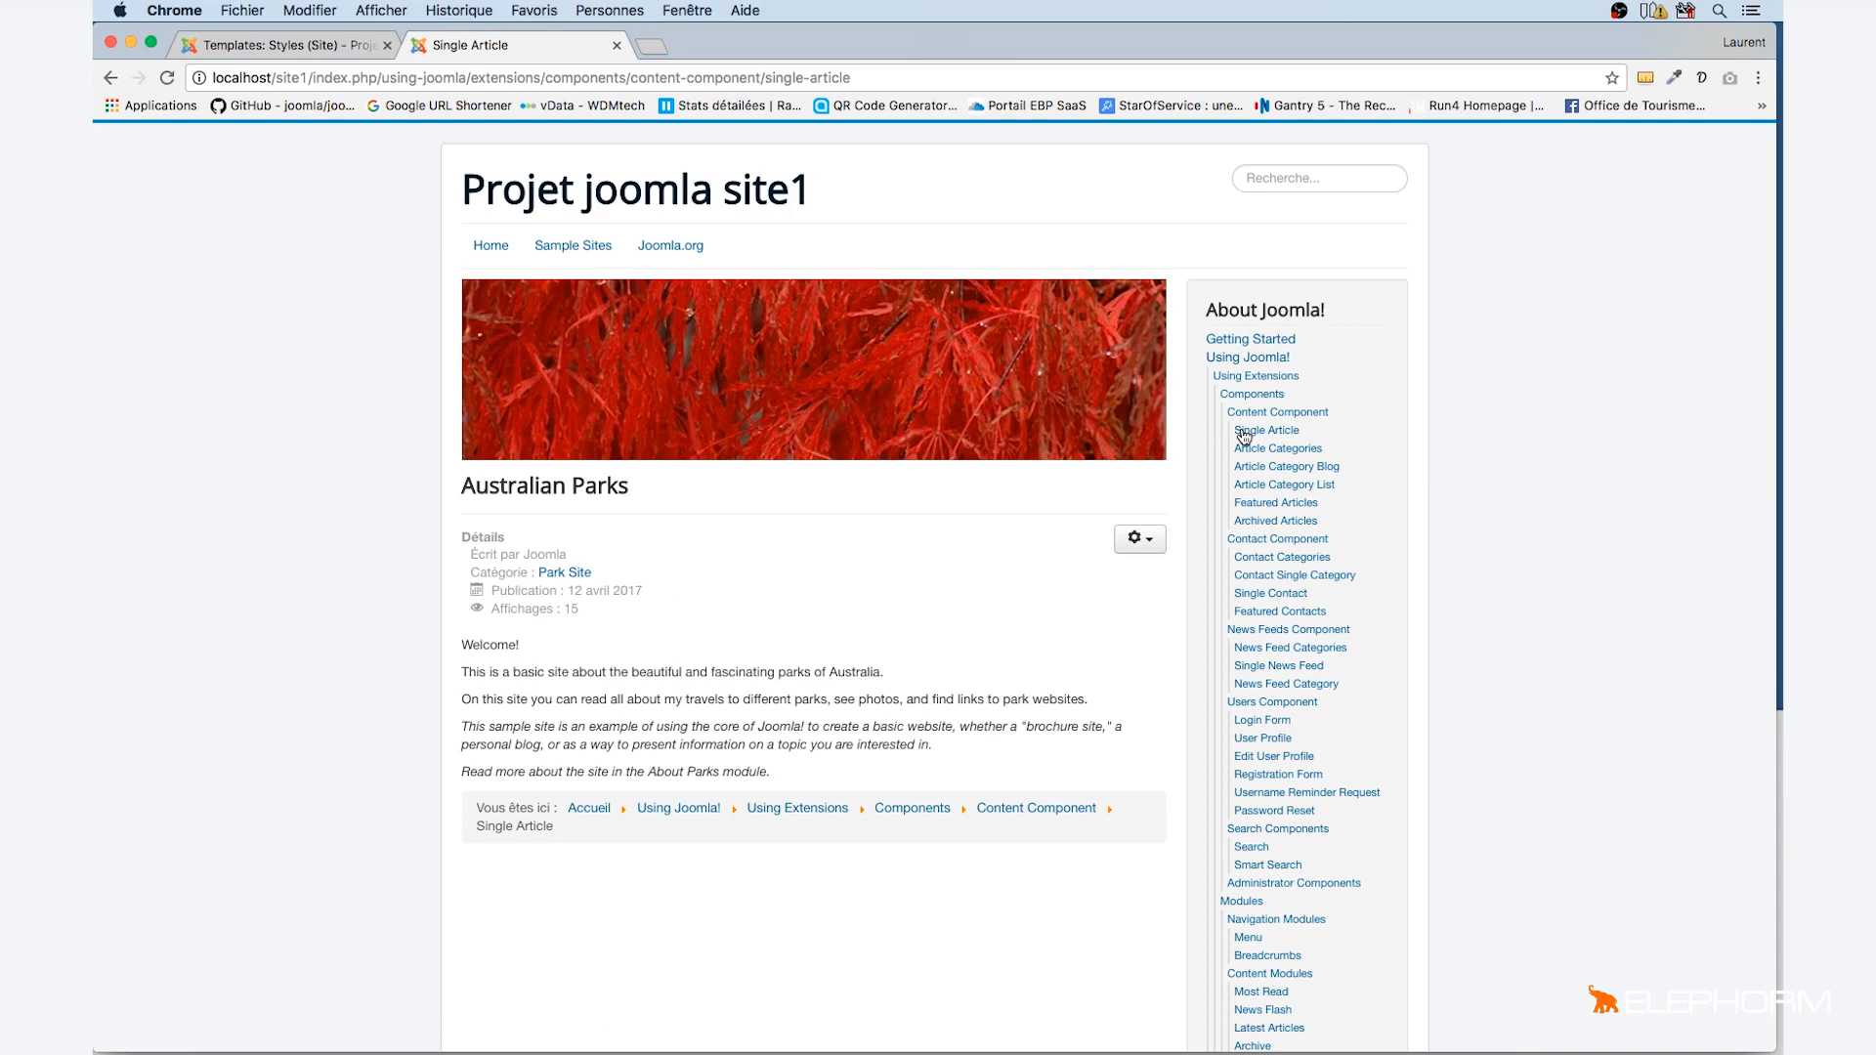
pyautogui.click(291, 50)
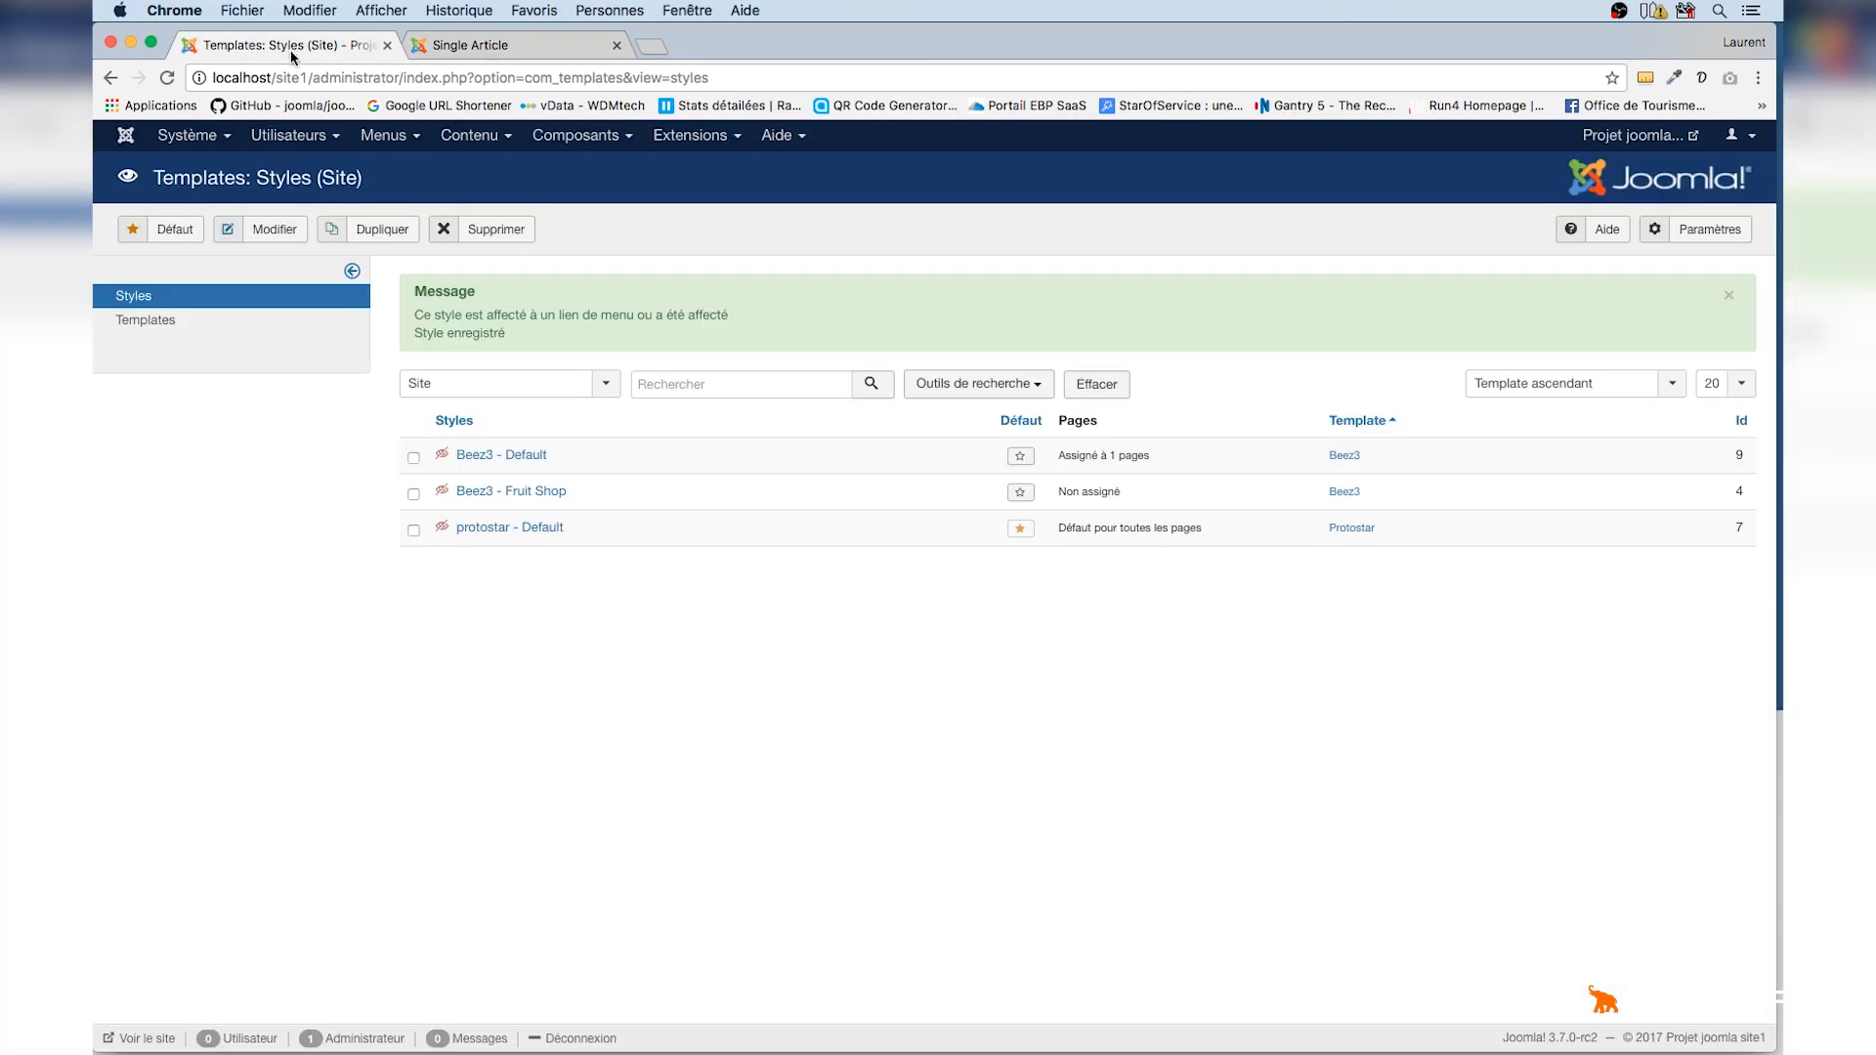